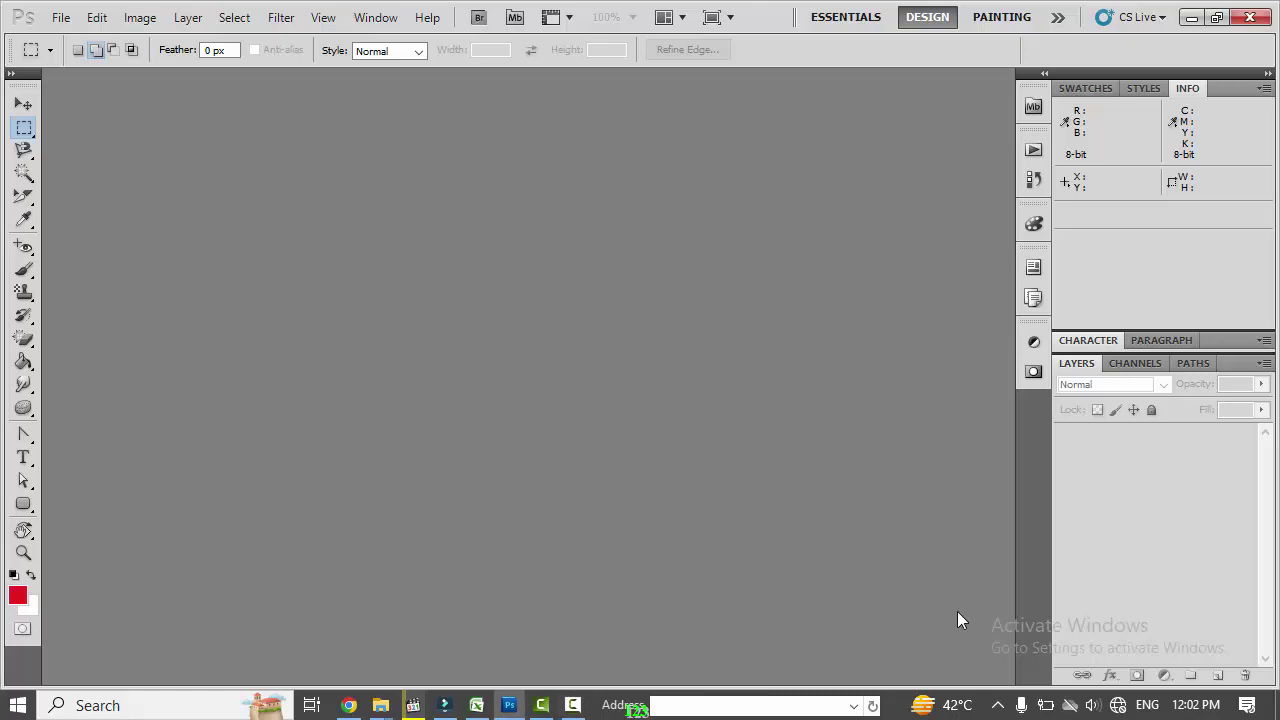
Step: Create a new 1280 × 720 pixel document
{"action": "left_click", "coordinate": [61, 17]}
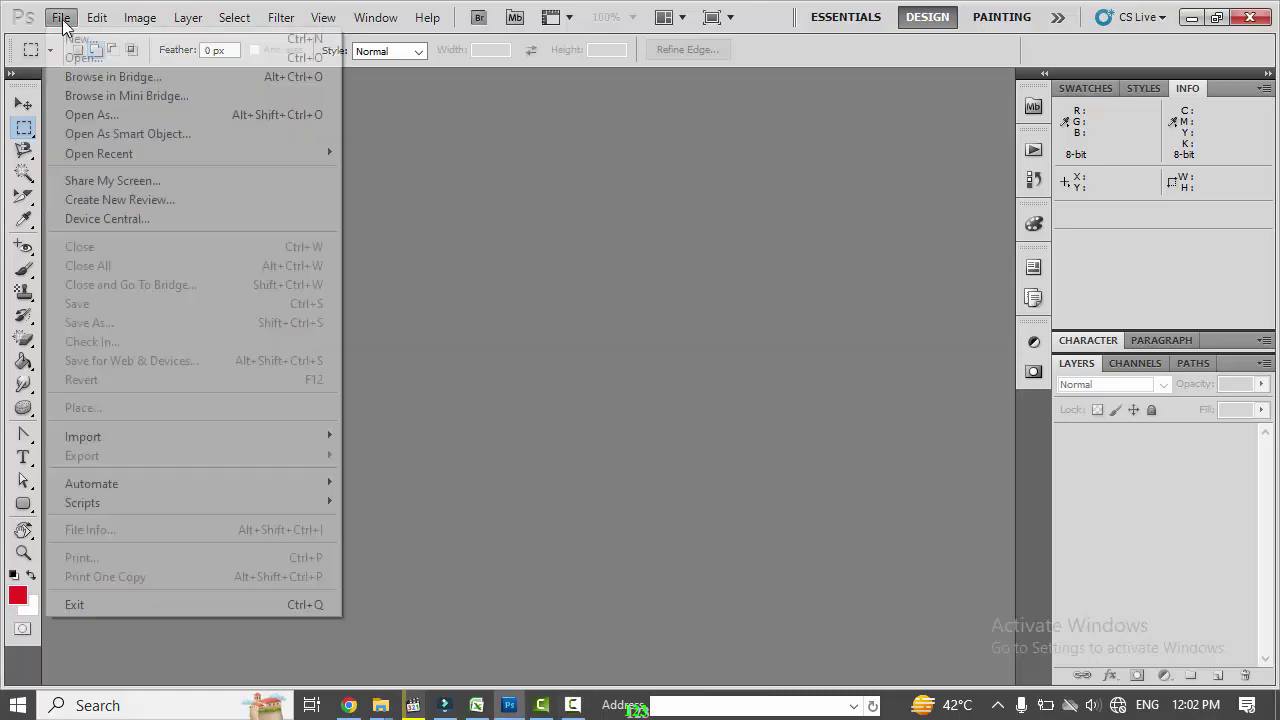
{"action": "left_click", "coordinate": [75, 40]}
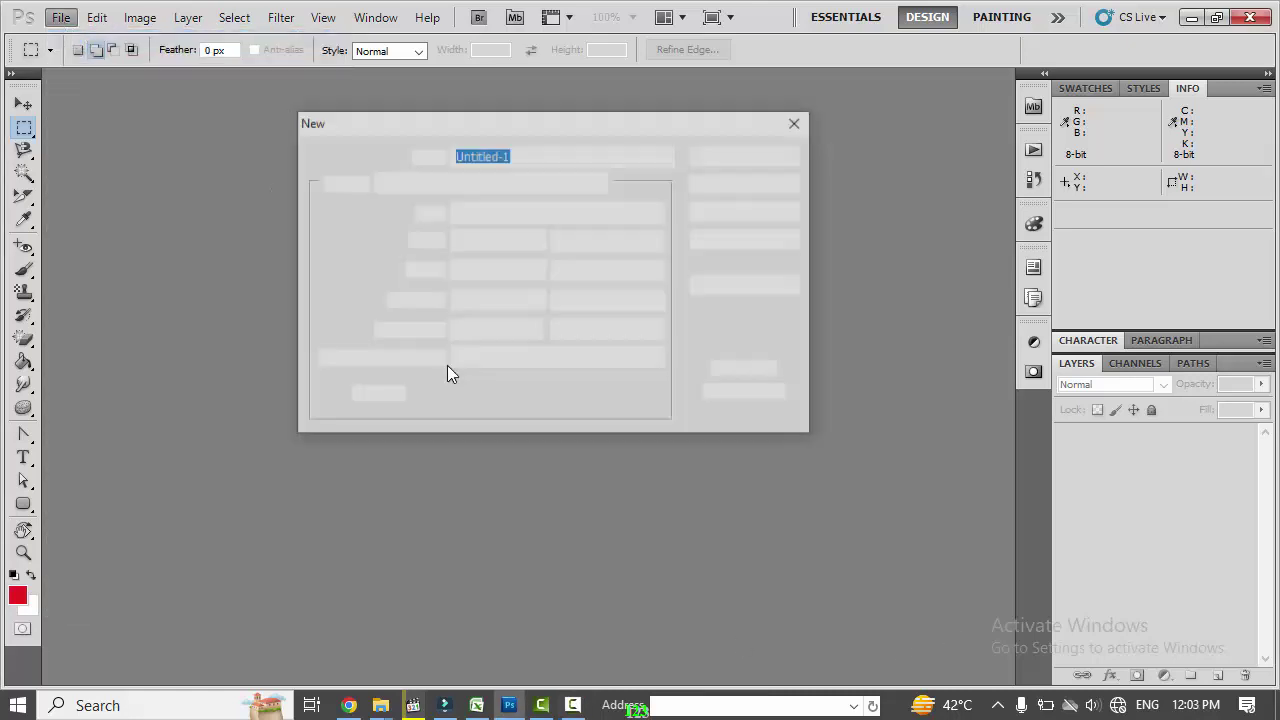
{"action": "left_click", "coordinate": [520, 238]}
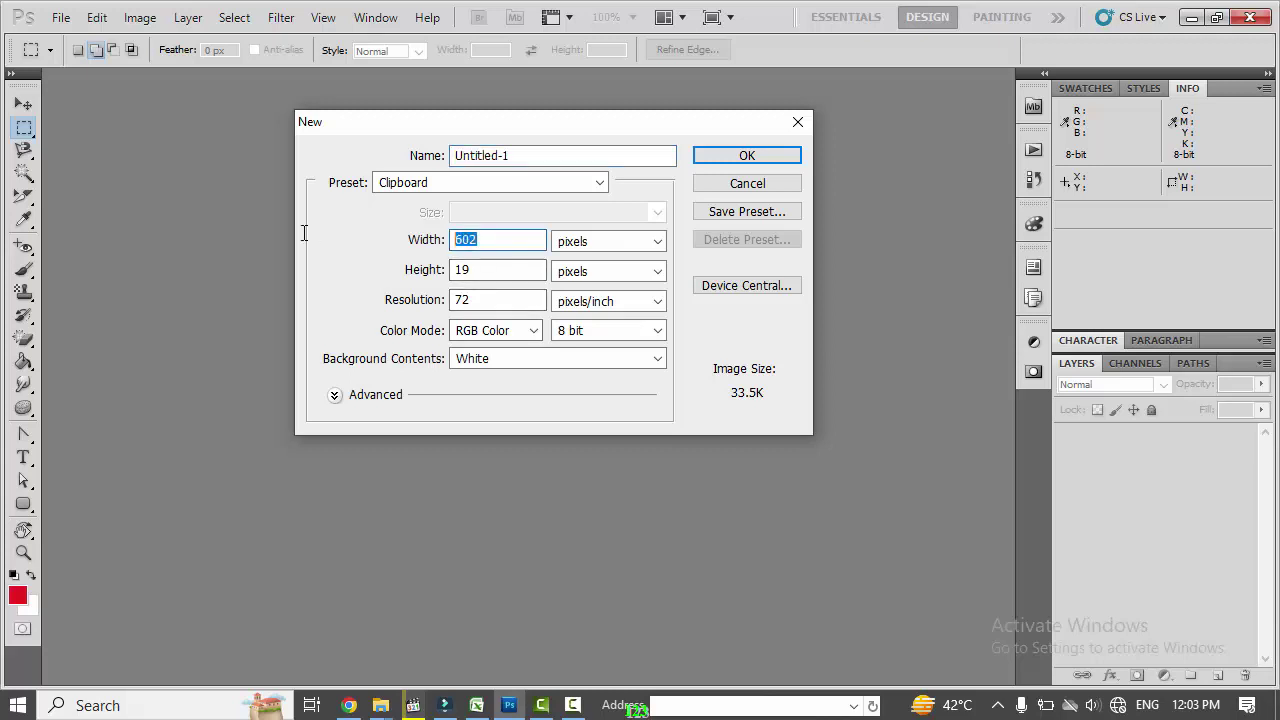
{"action": "type", "text": "1280"}
{"action": "key", "text": "Tab"}
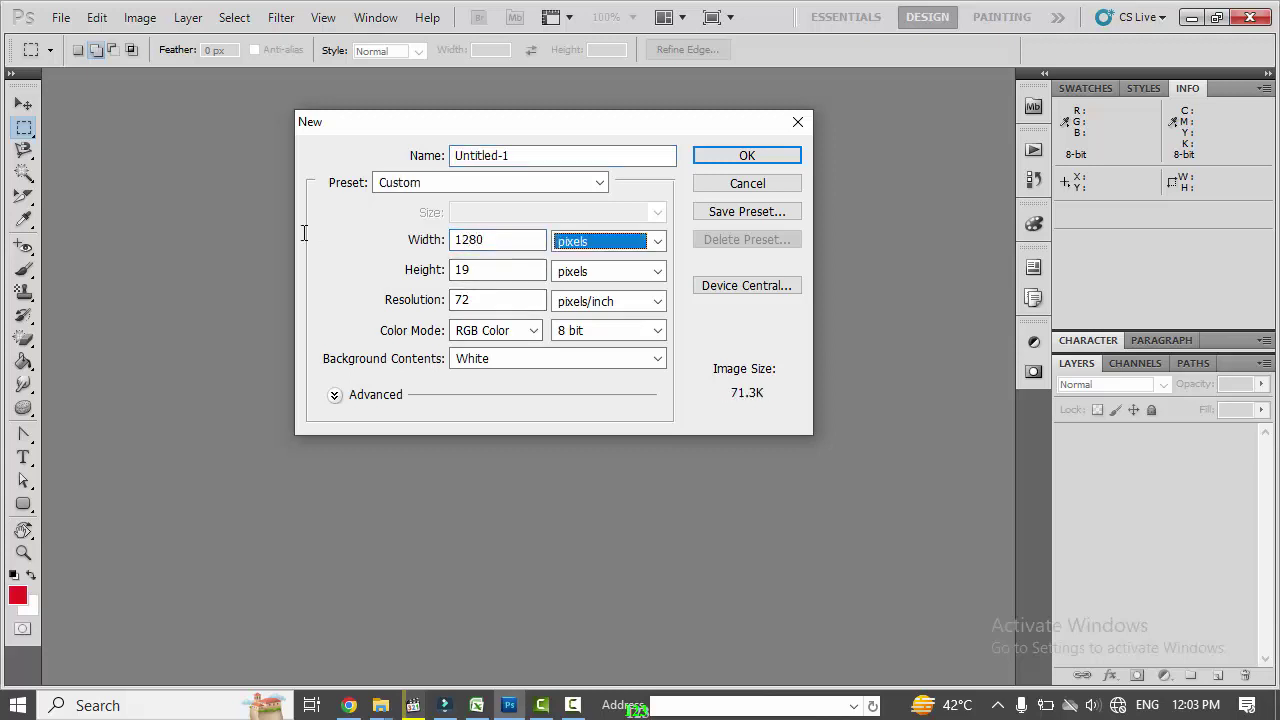
{"action": "key", "text": "Tab"}
{"action": "type", "text": "20"}
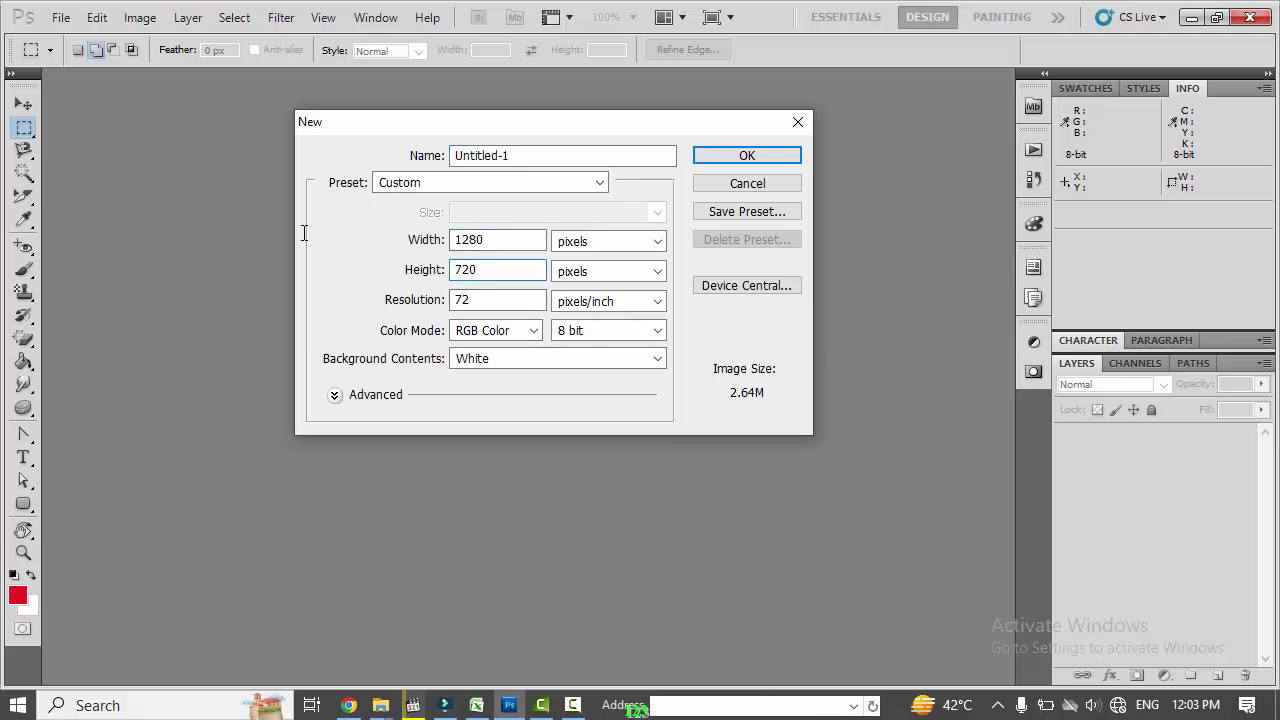
{"action": "left_click", "coordinate": [783, 155]}
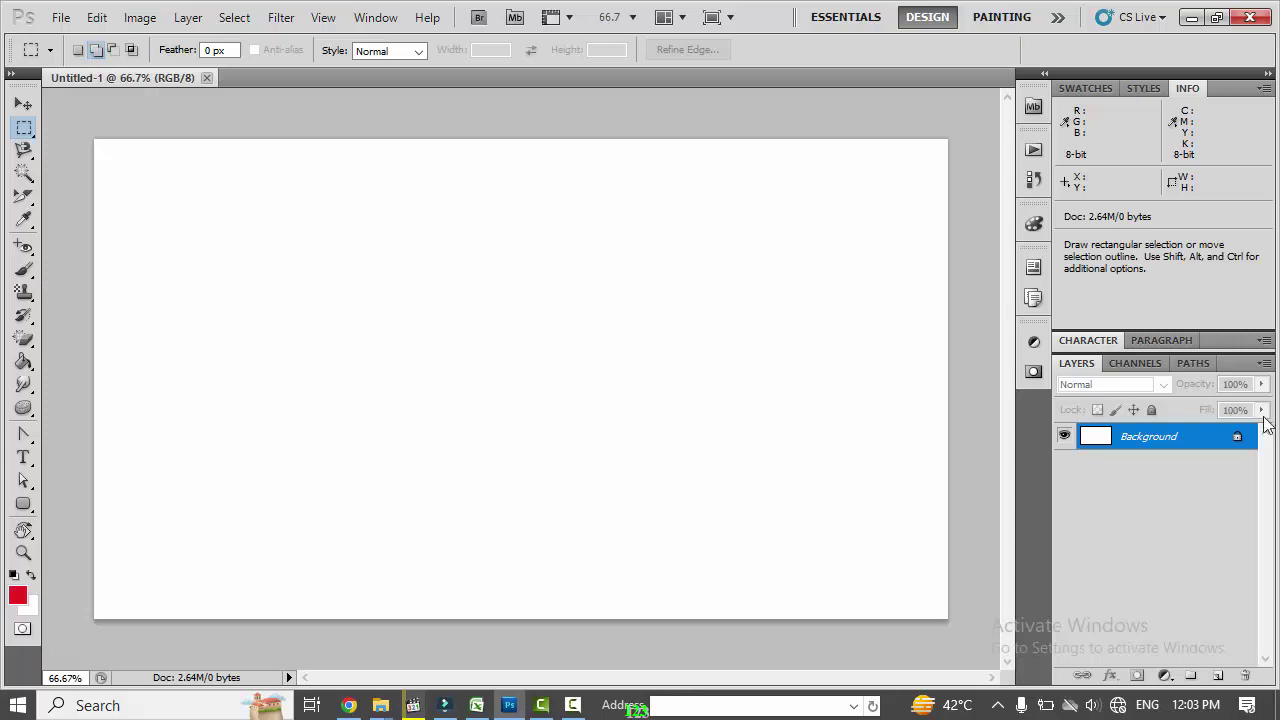
Step: Convert the locked Background into an editable Layer 0
{"action": "double_click", "coordinate": [1155, 440]}
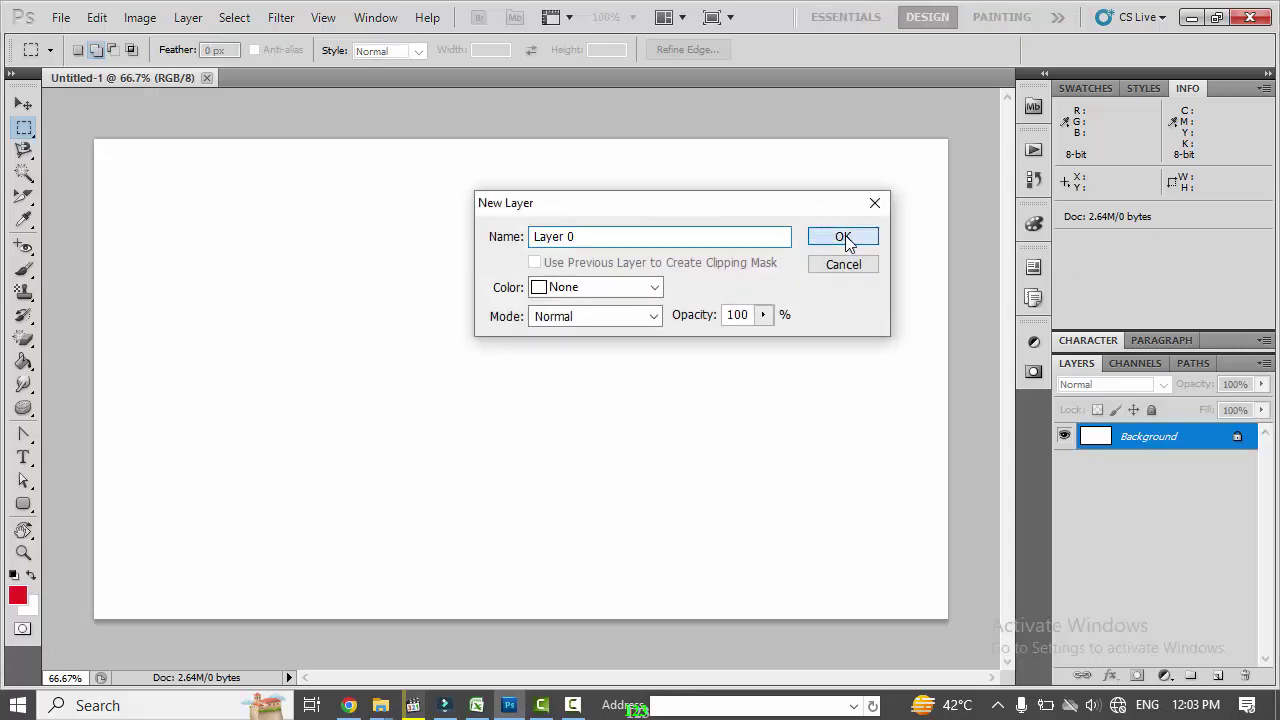
{"action": "left_click", "coordinate": [848, 243]}
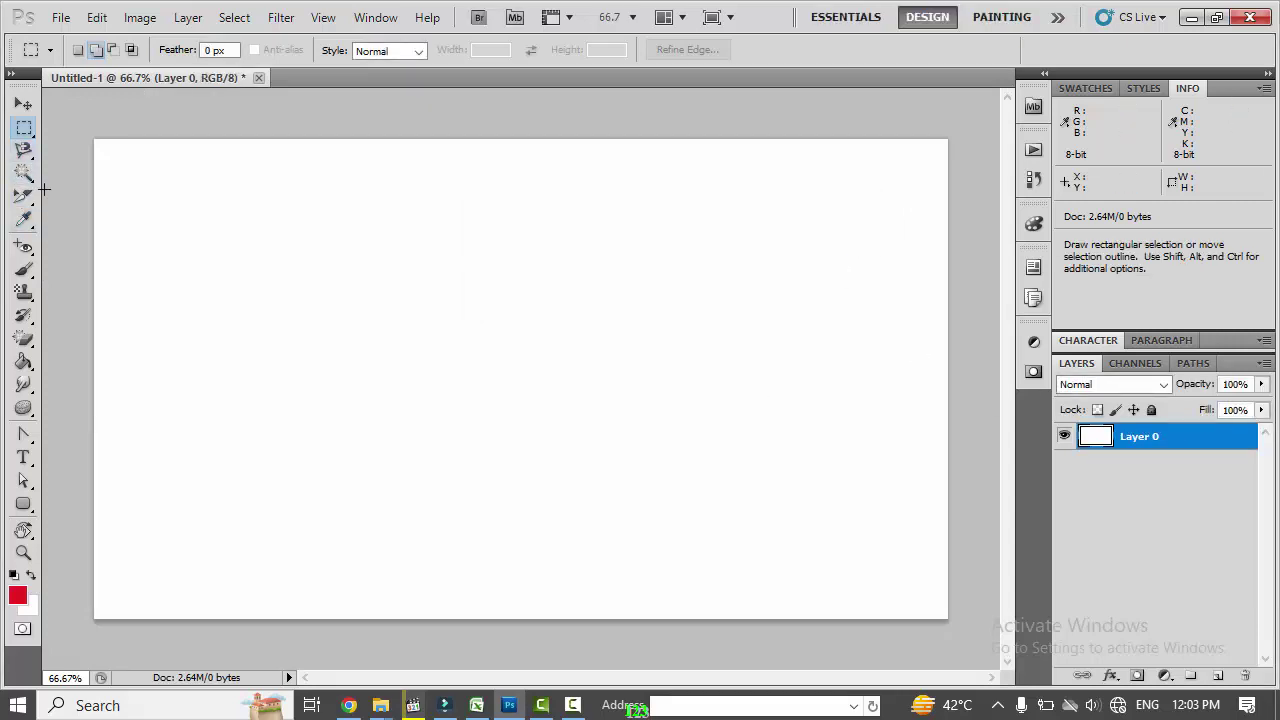
{"action": "left_click", "coordinate": [61, 17]}
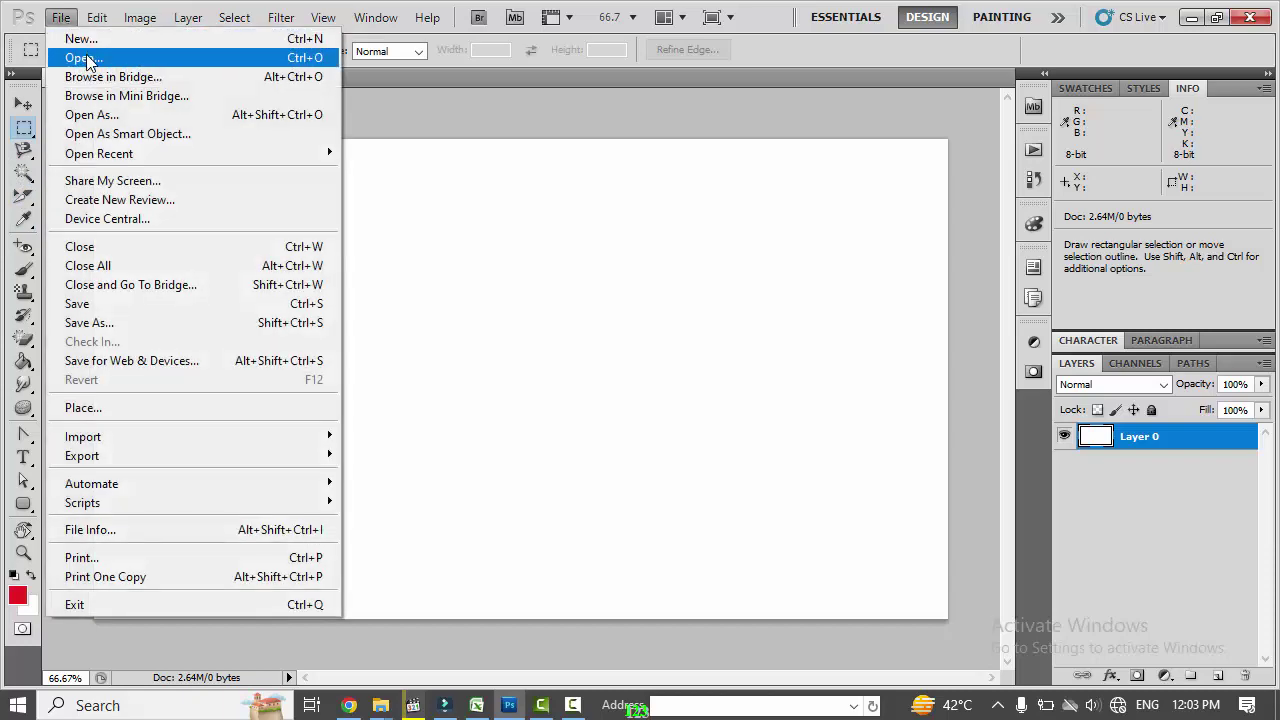
Step: Open the photo 3.jpg of the woman in the purple dress from the sample folder
{"action": "left_click", "coordinate": [86, 58]}
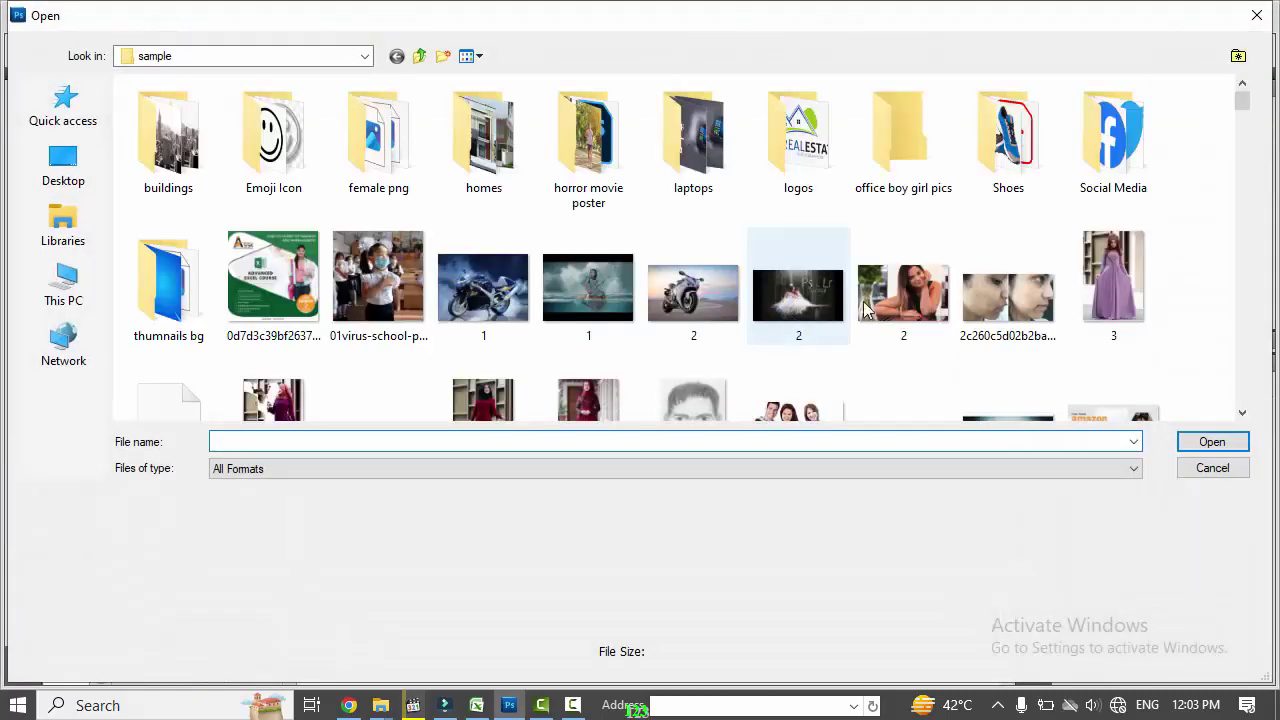
{"action": "left_click", "coordinate": [1124, 281]}
{"action": "left_click", "coordinate": [1197, 438]}
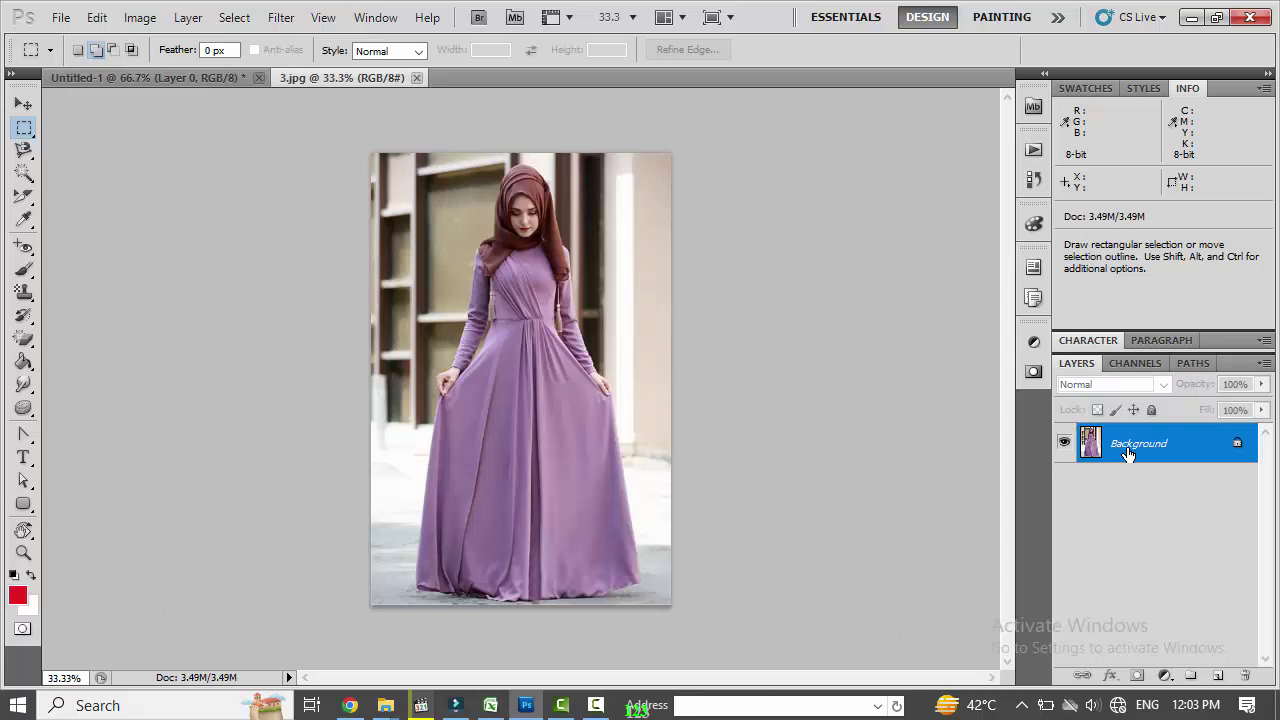
Step: Unlock the photo's Background as Layer 0
{"action": "double_click", "coordinate": [1136, 448]}
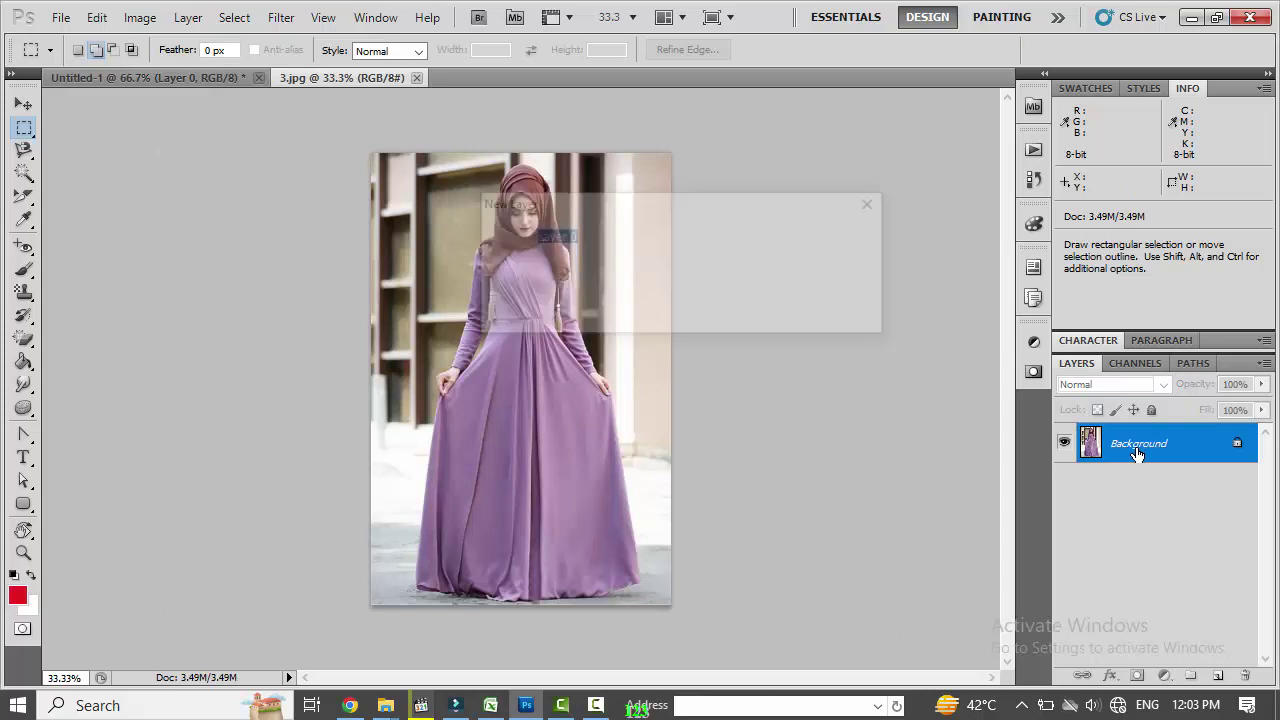
{"action": "left_click", "coordinate": [866, 247]}
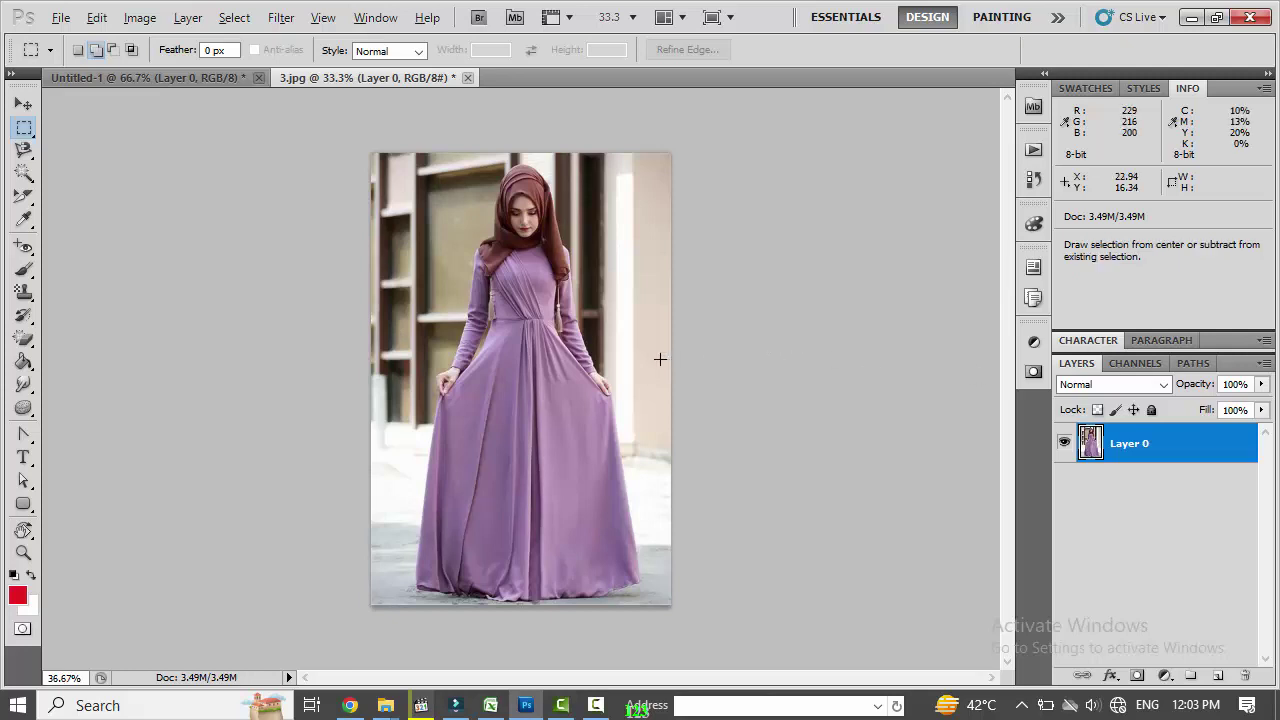
{"action": "scroll", "coordinate": [660, 358], "scroll_direction": "up", "scroll_amount": 1}
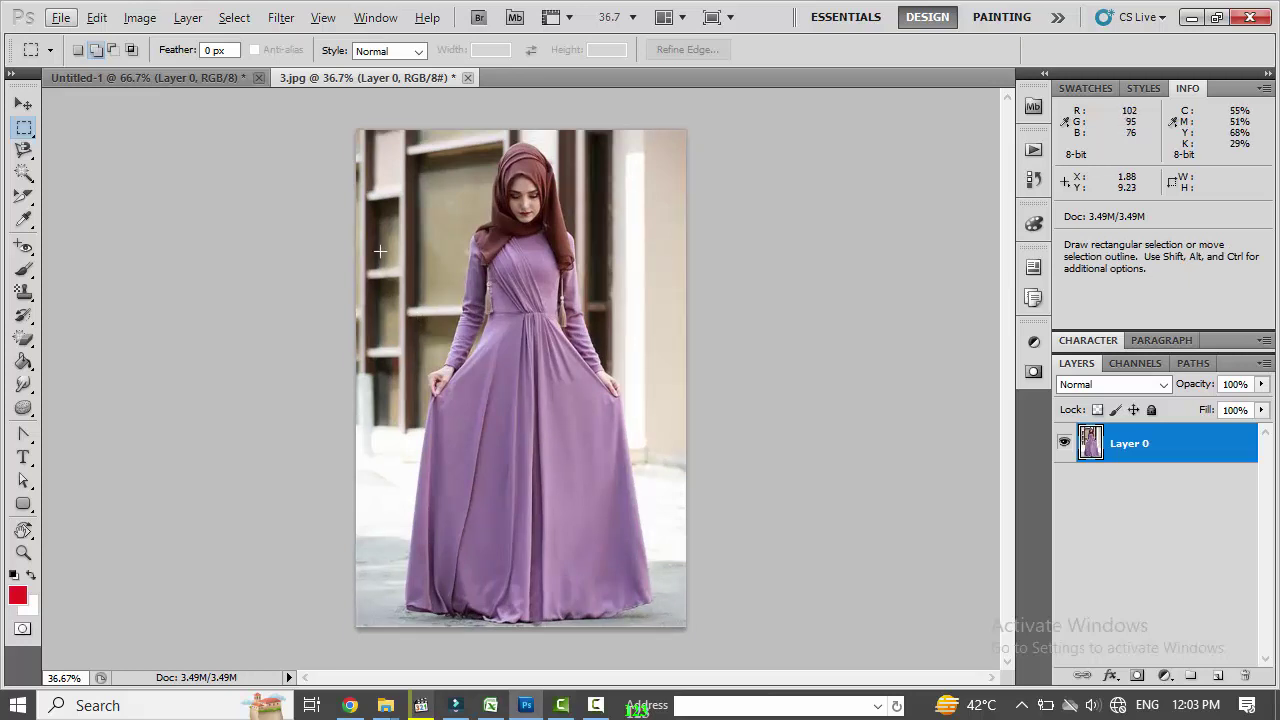
Step: Quick-select the woman's dress and sleeves, refining edges with Subtract and Add modes
{"action": "left_click", "coordinate": [27, 157]}
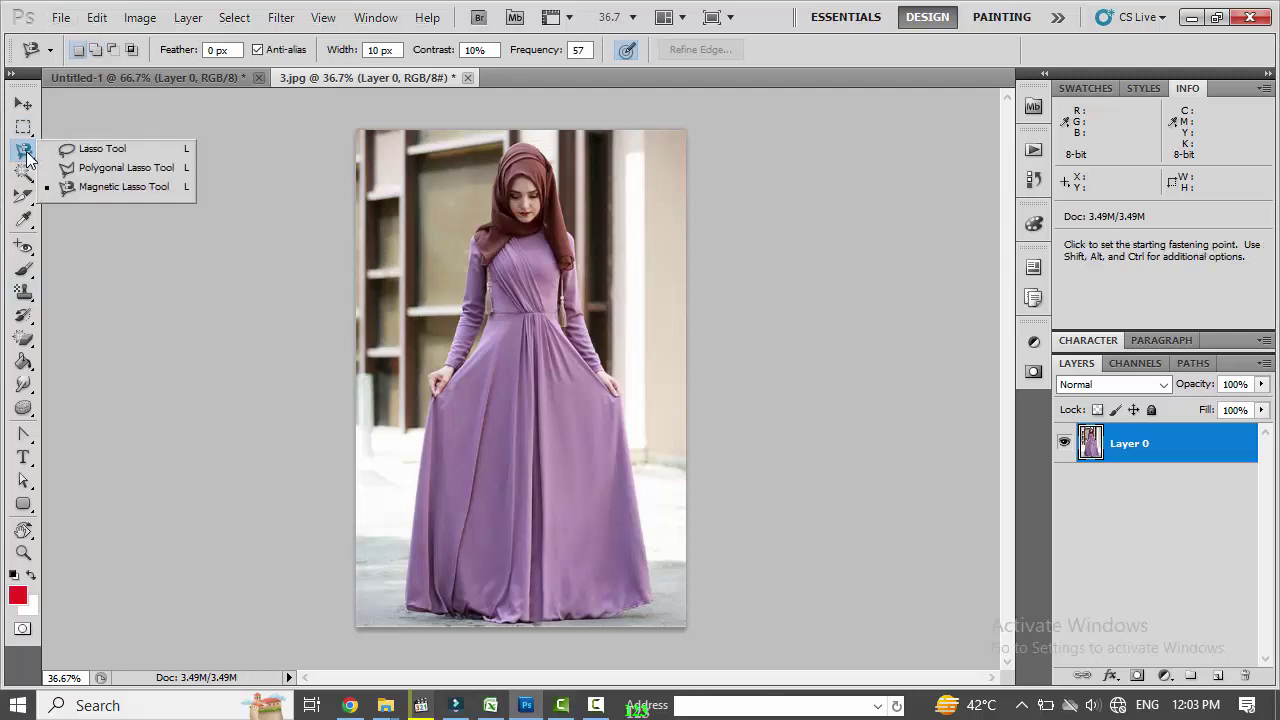
{"action": "left_click_drag", "start_coordinate": [28, 175], "coordinate": [93, 177]}
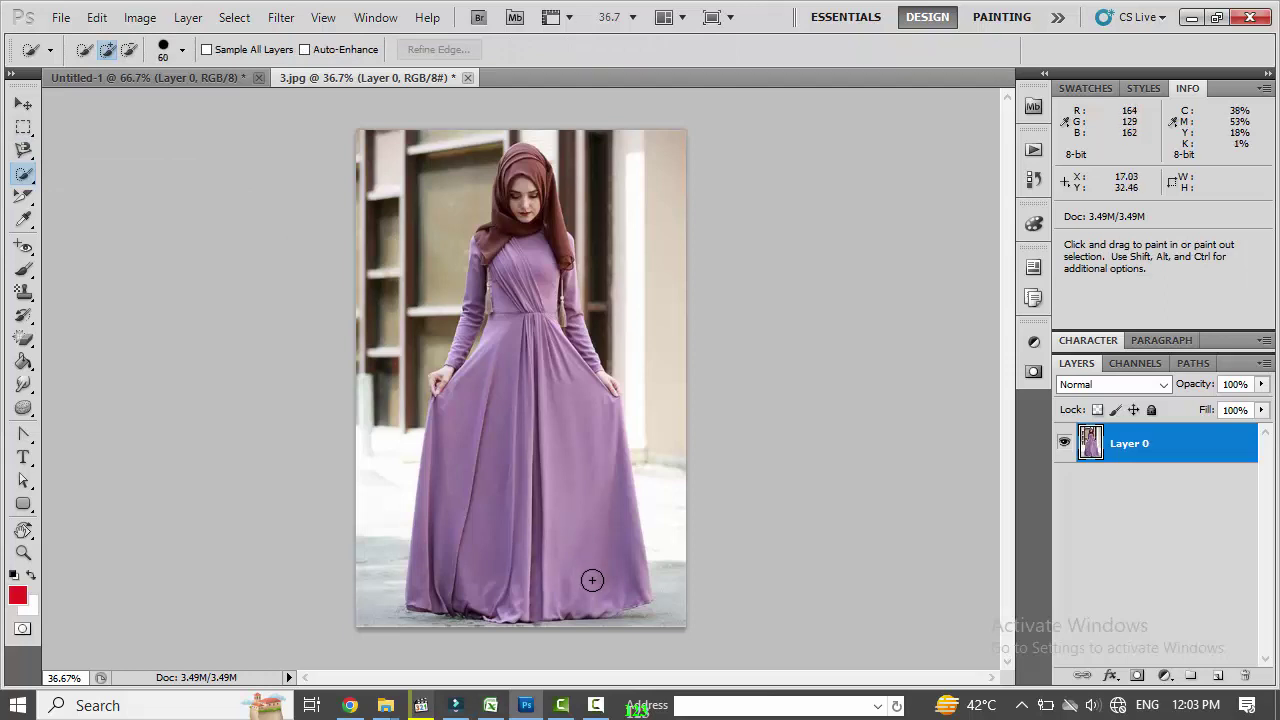
{"action": "mouse_move", "coordinate": [592, 580]}
{"action": "left_mouse_down"}
{"action": "mouse_move", "coordinate": [549, 517]}
{"action": "mouse_move", "coordinate": [532, 535]}
{"action": "mouse_move", "coordinate": [460, 538]}
{"action": "mouse_move", "coordinate": [449, 526]}
{"action": "mouse_move", "coordinate": [477, 426]}
{"action": "mouse_move", "coordinate": [532, 320]}
{"action": "mouse_move", "coordinate": [495, 300]}
{"action": "mouse_move", "coordinate": [524, 222]}
{"action": "mouse_move", "coordinate": [486, 215]}
{"action": "mouse_move", "coordinate": [528, 162]}
{"action": "left_mouse_up"}
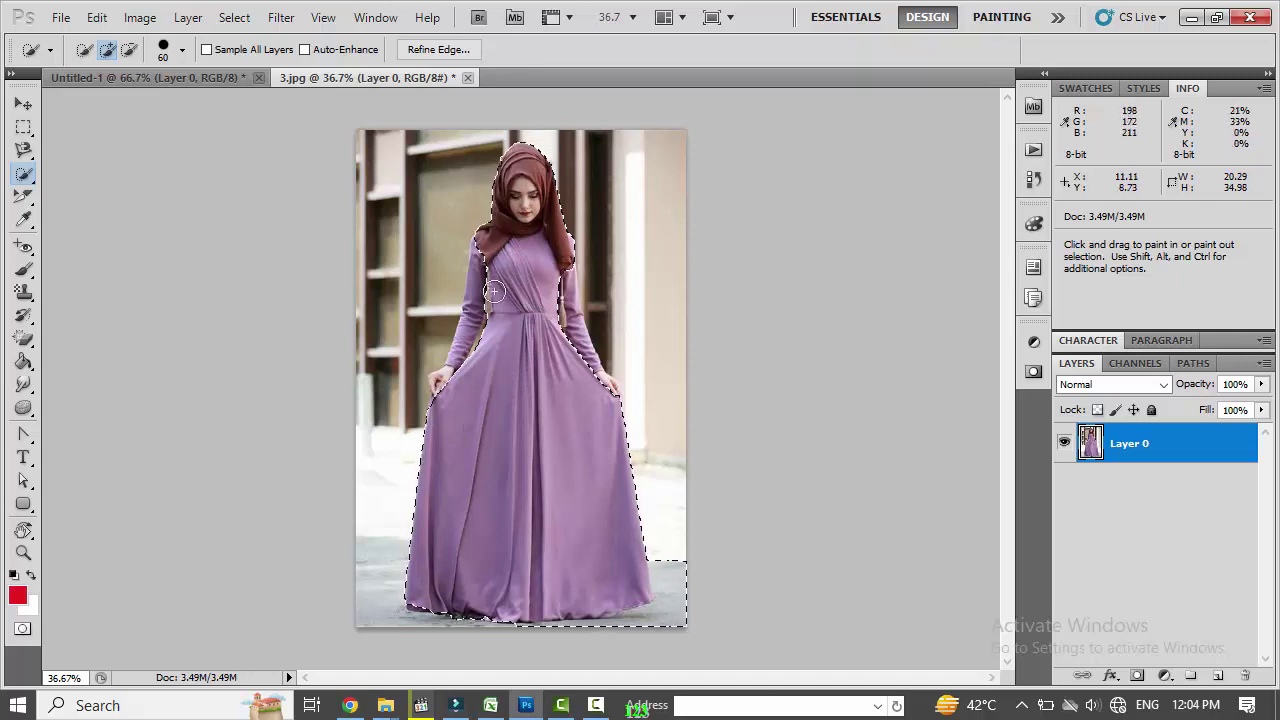
{"action": "left_click_drag", "start_coordinate": [494, 291], "coordinate": [451, 385]}
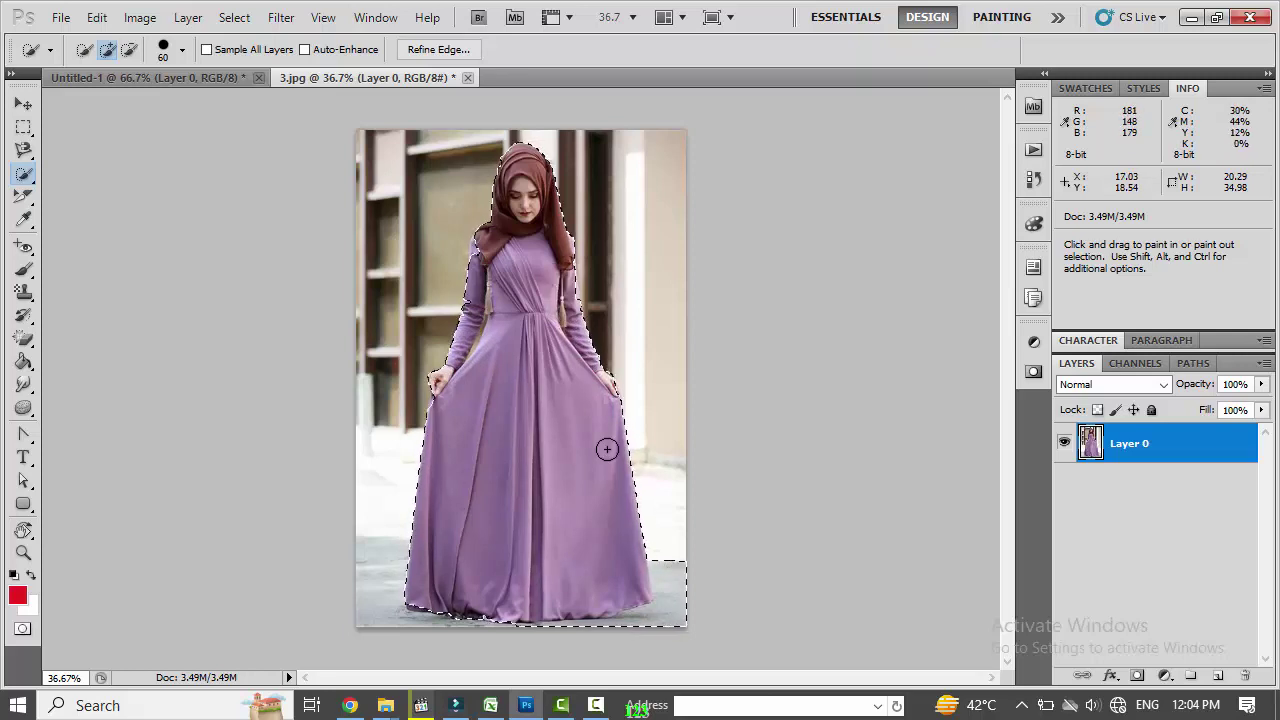
{"action": "left_click", "coordinate": [128, 49]}
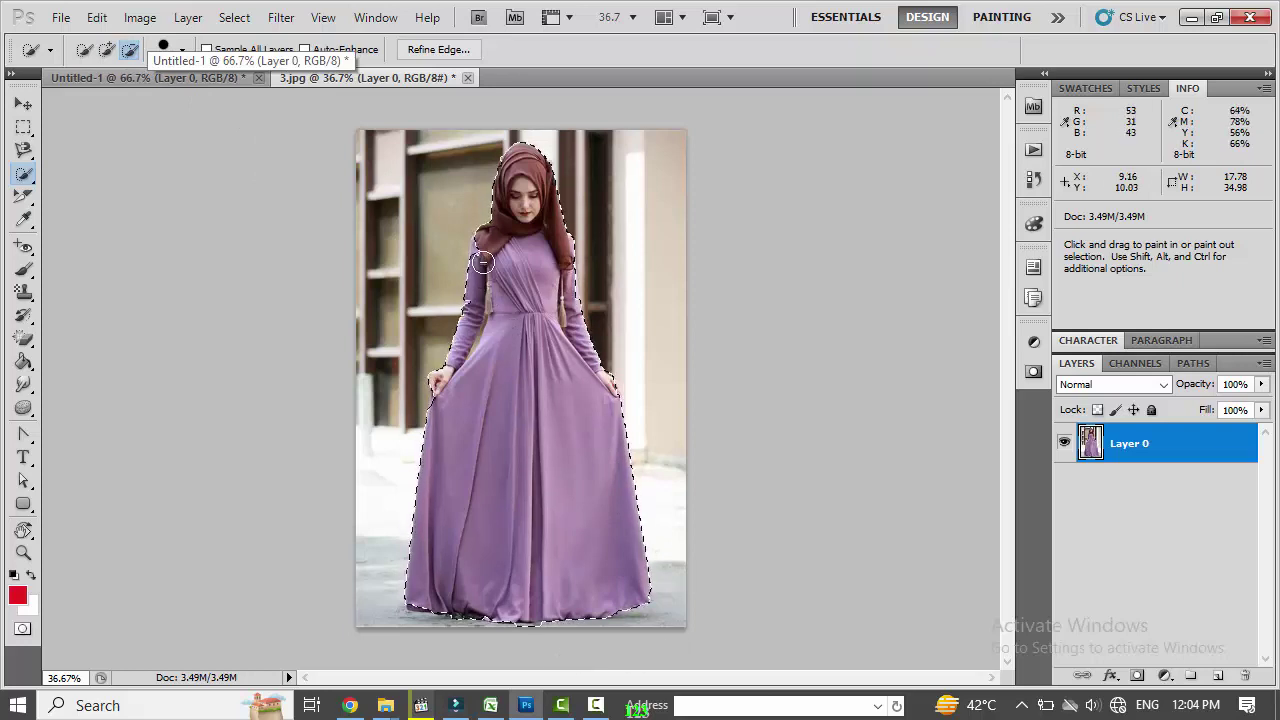
{"action": "left_click", "coordinate": [107, 49]}
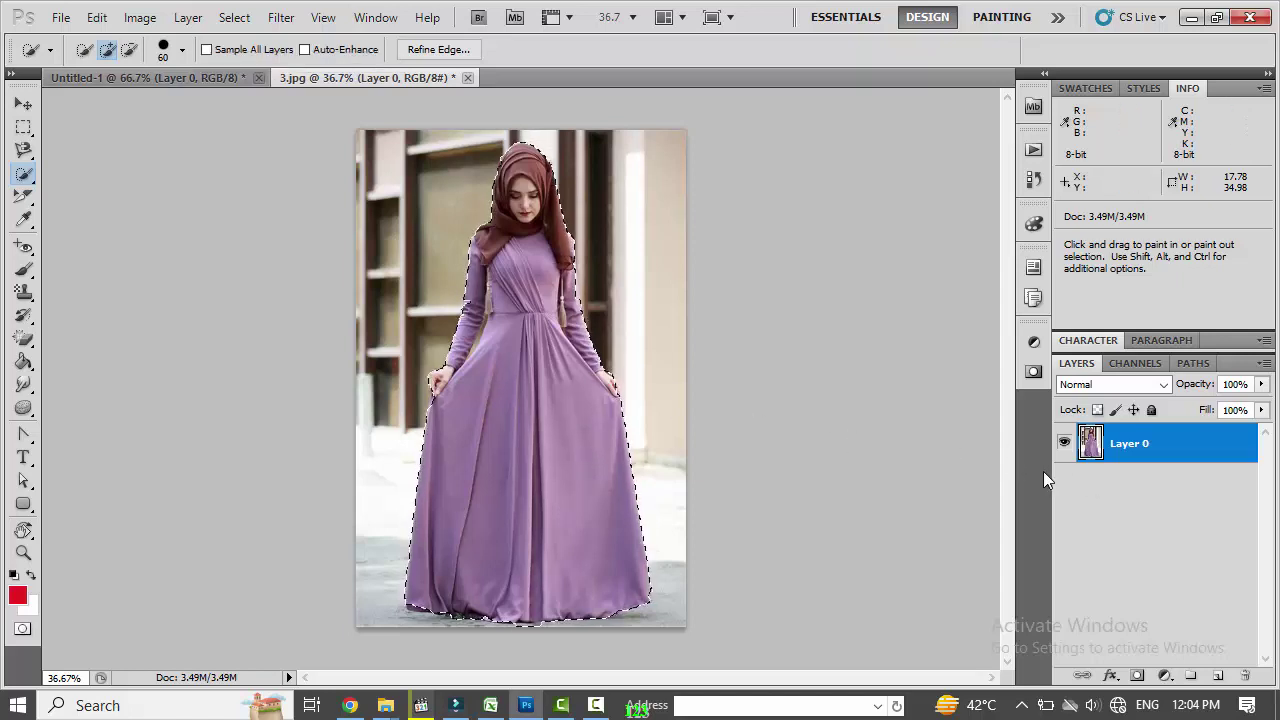
Step: Invert the selection and delete the street background around the woman
{"action": "left_click", "coordinate": [236, 18]}
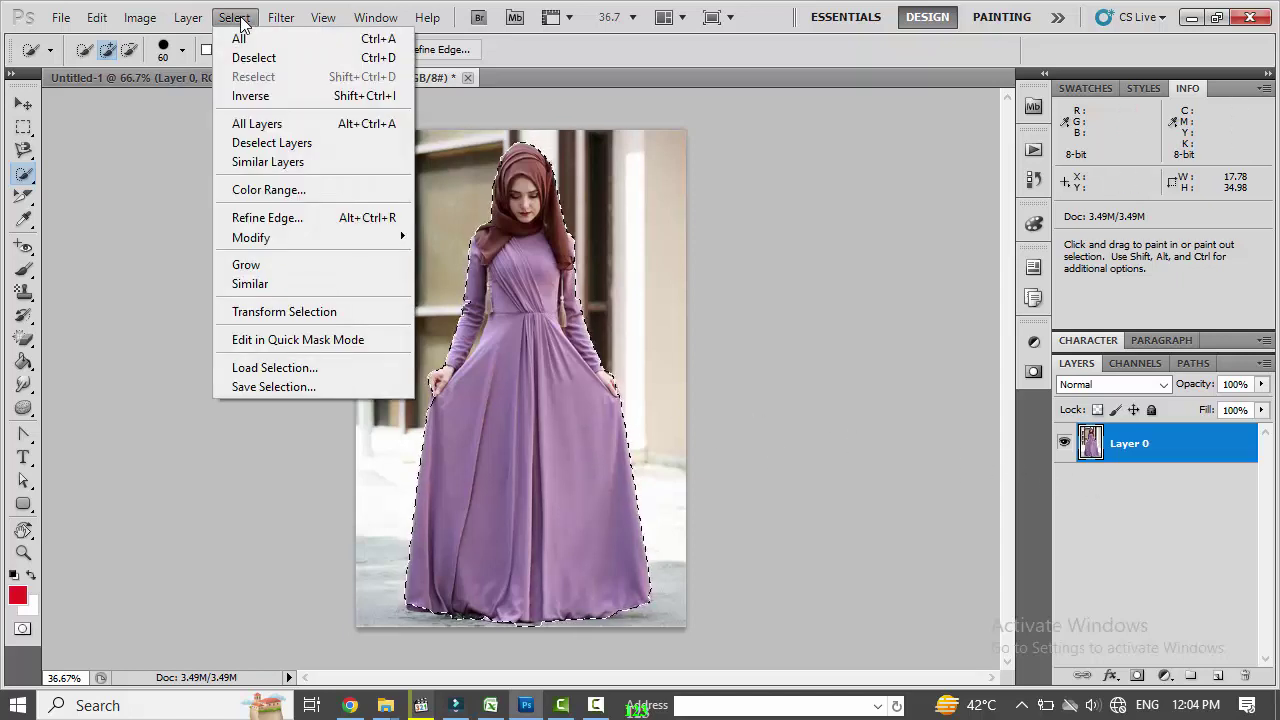
{"action": "left_click", "coordinate": [270, 97]}
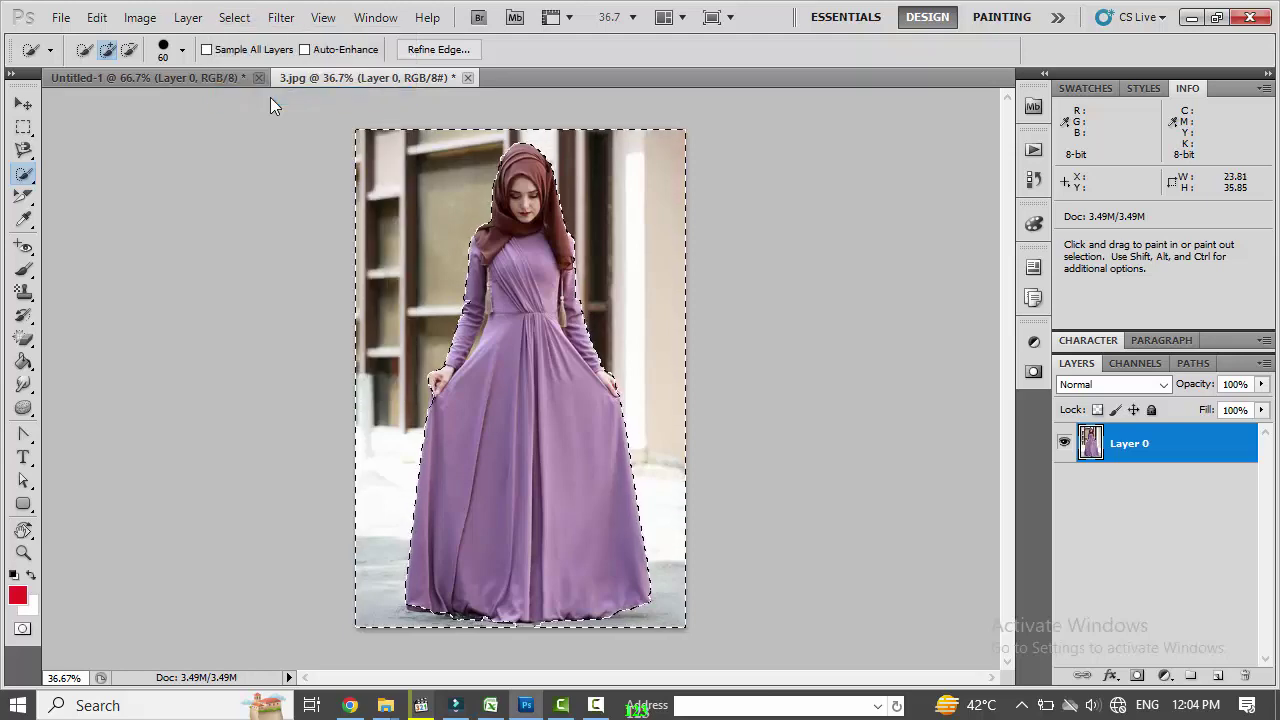
{"action": "key", "text": "Delete"}
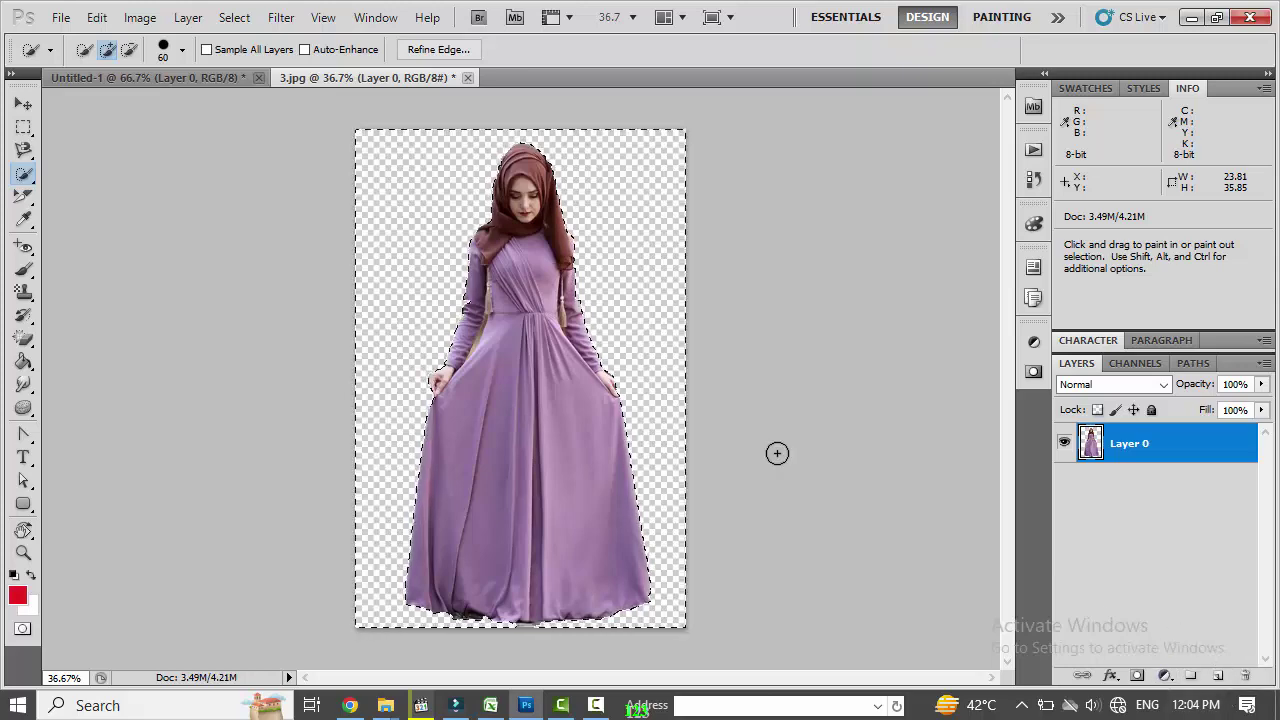
{"action": "left_click", "coordinate": [61, 18]}
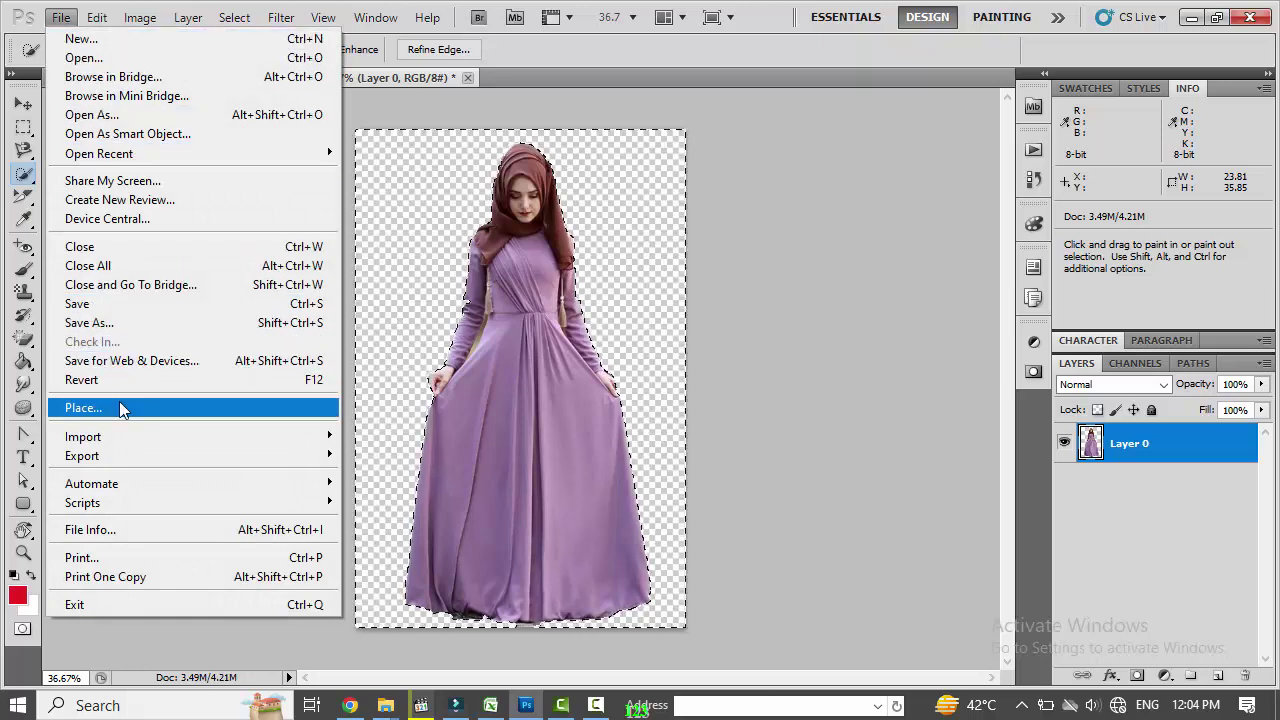
Step: Place image 1, the girl rowing on a stormy sea, into 3.jpg
{"action": "left_click", "coordinate": [84, 408]}
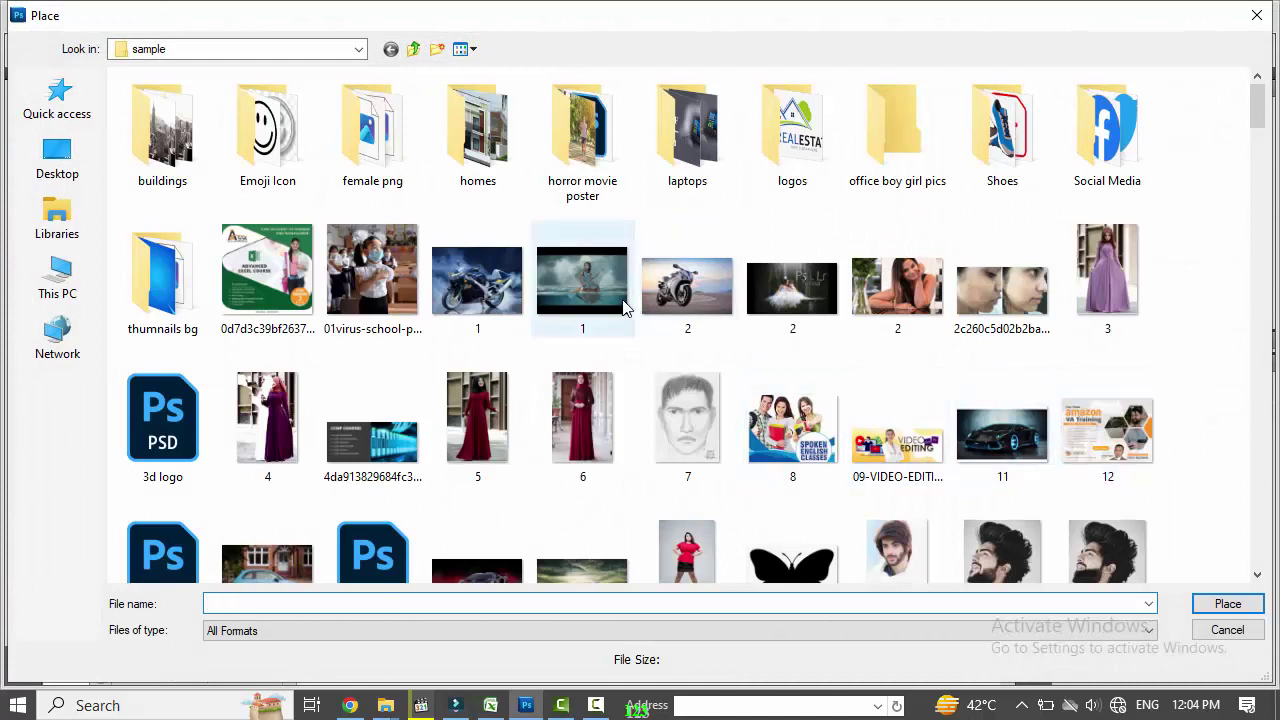
{"action": "left_click", "coordinate": [596, 300]}
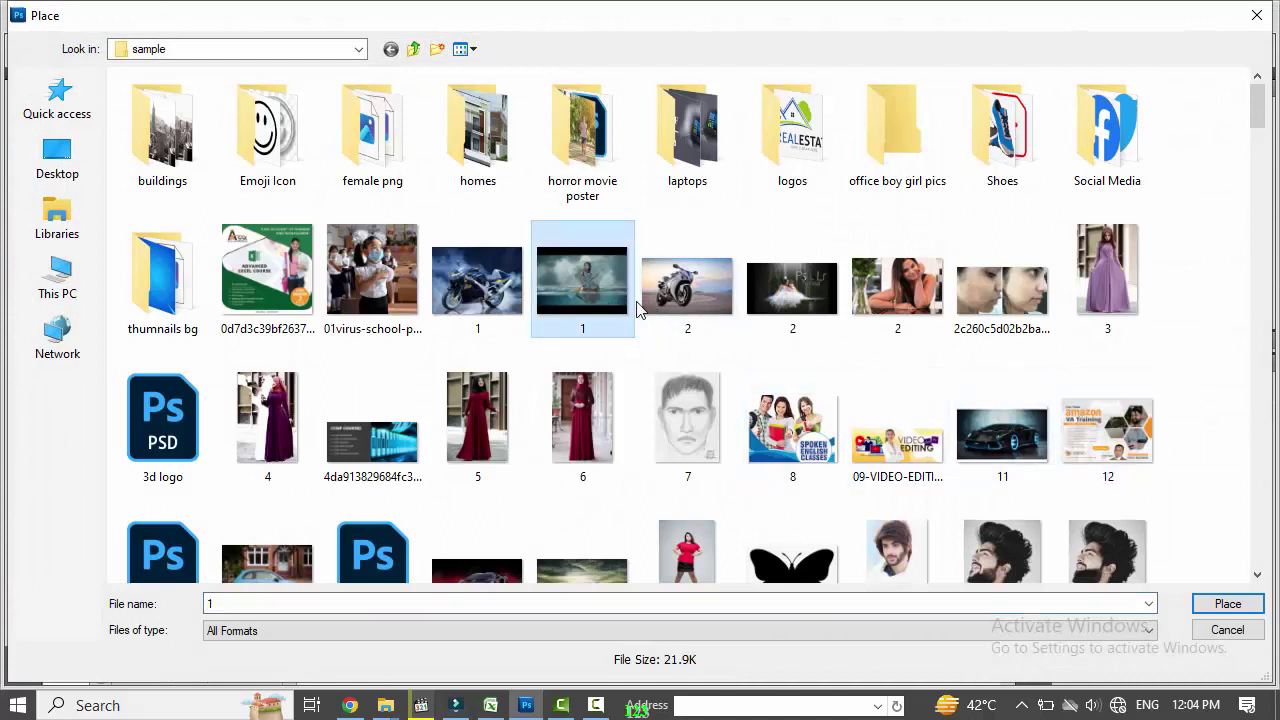
{"action": "left_click", "coordinate": [1228, 604]}
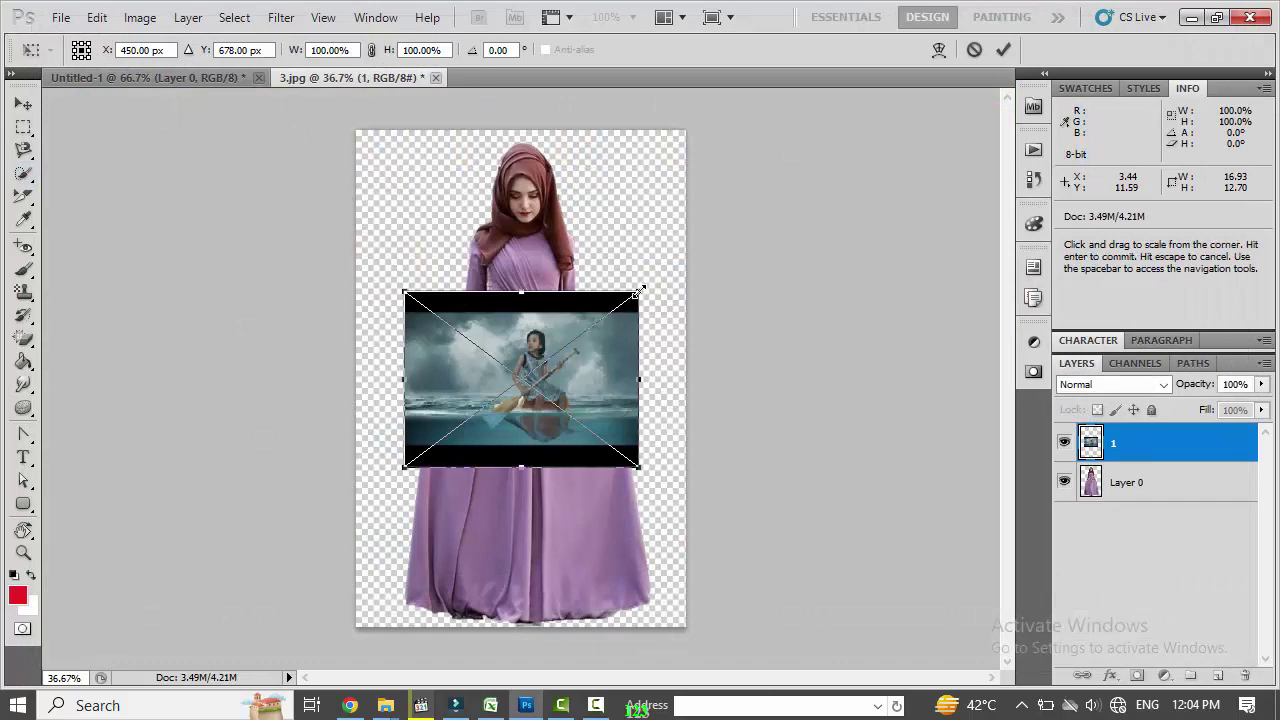
Step: Stretch the sea image to fill the whole canvas and commit the transform
{"action": "left_click_drag", "start_coordinate": [640, 287], "coordinate": [673, 132]}
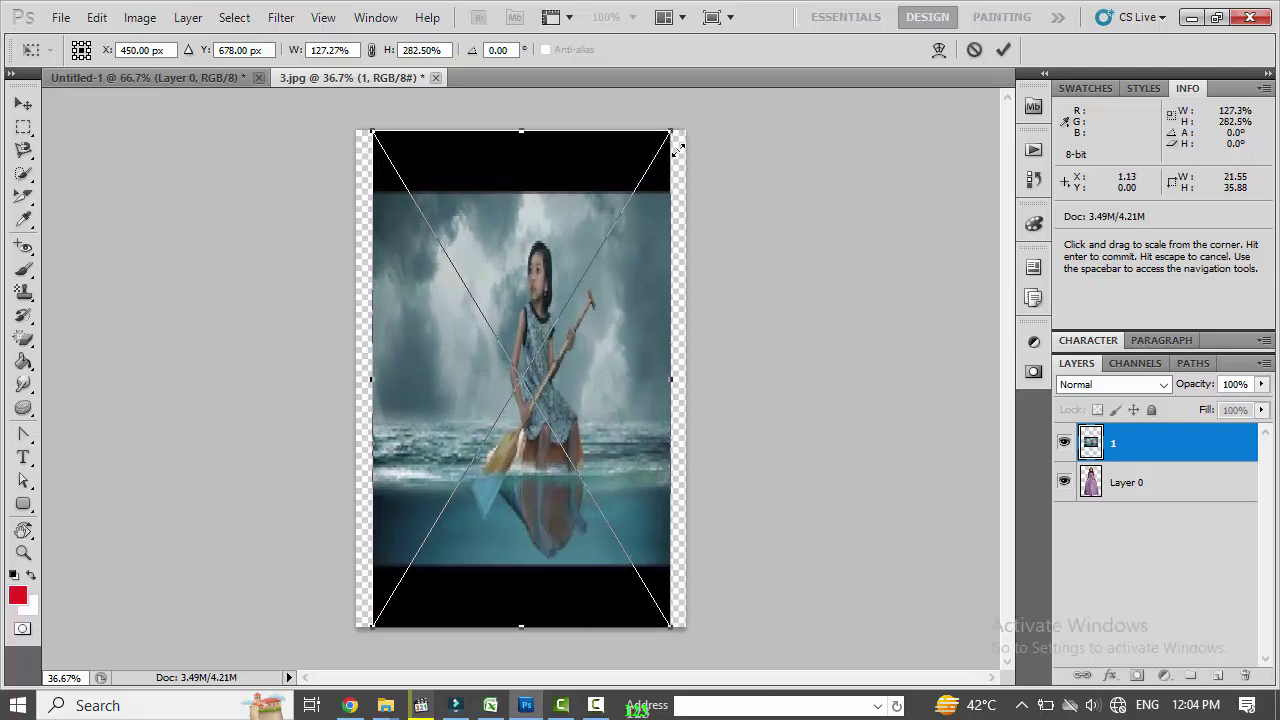
{"action": "left_click_drag", "start_coordinate": [671, 377], "coordinate": [687, 377]}
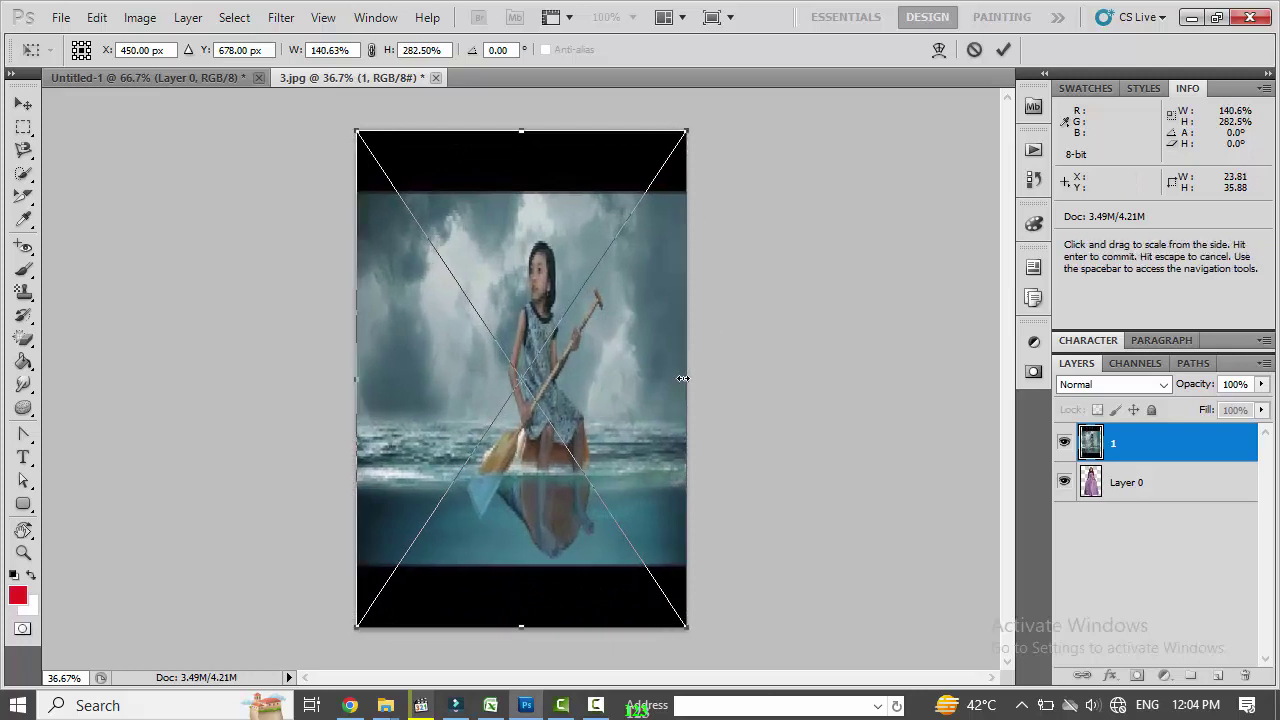
{"action": "left_click", "coordinate": [1004, 51]}
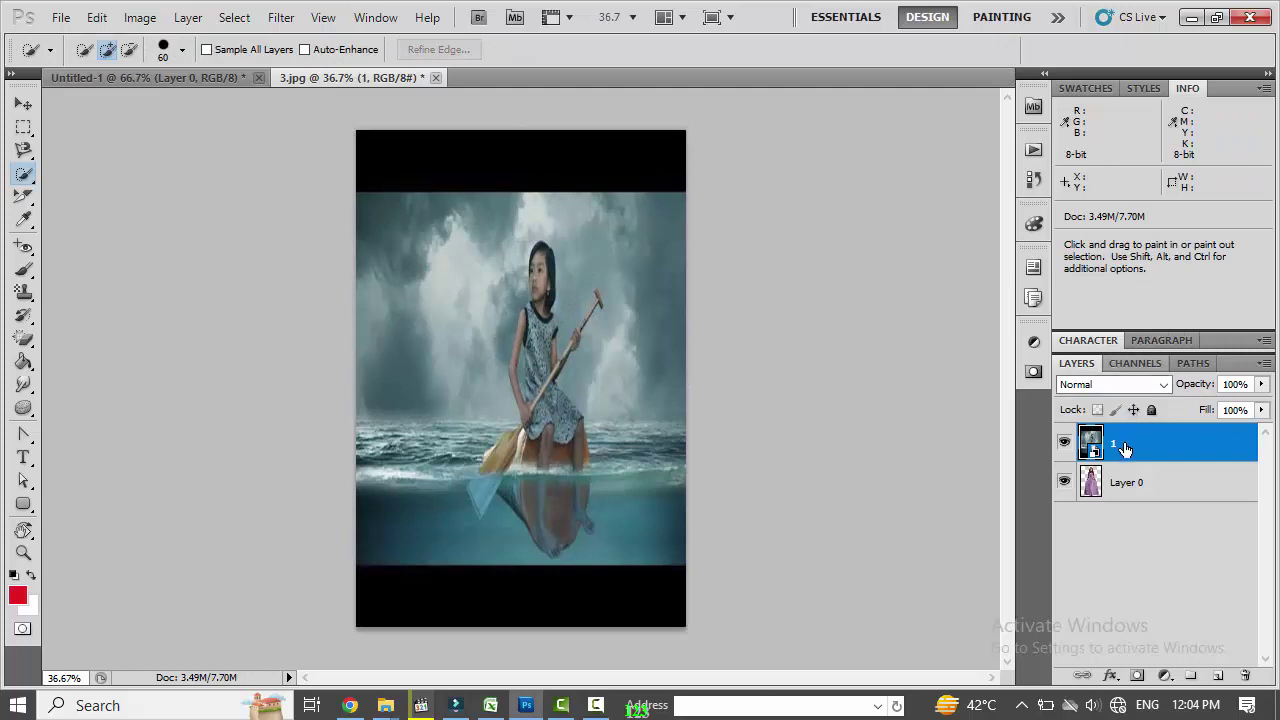
Step: Move the sea layer 1 below Layer 0 in the Layers panel
{"action": "left_click_drag", "start_coordinate": [1124, 450], "coordinate": [1120, 516]}
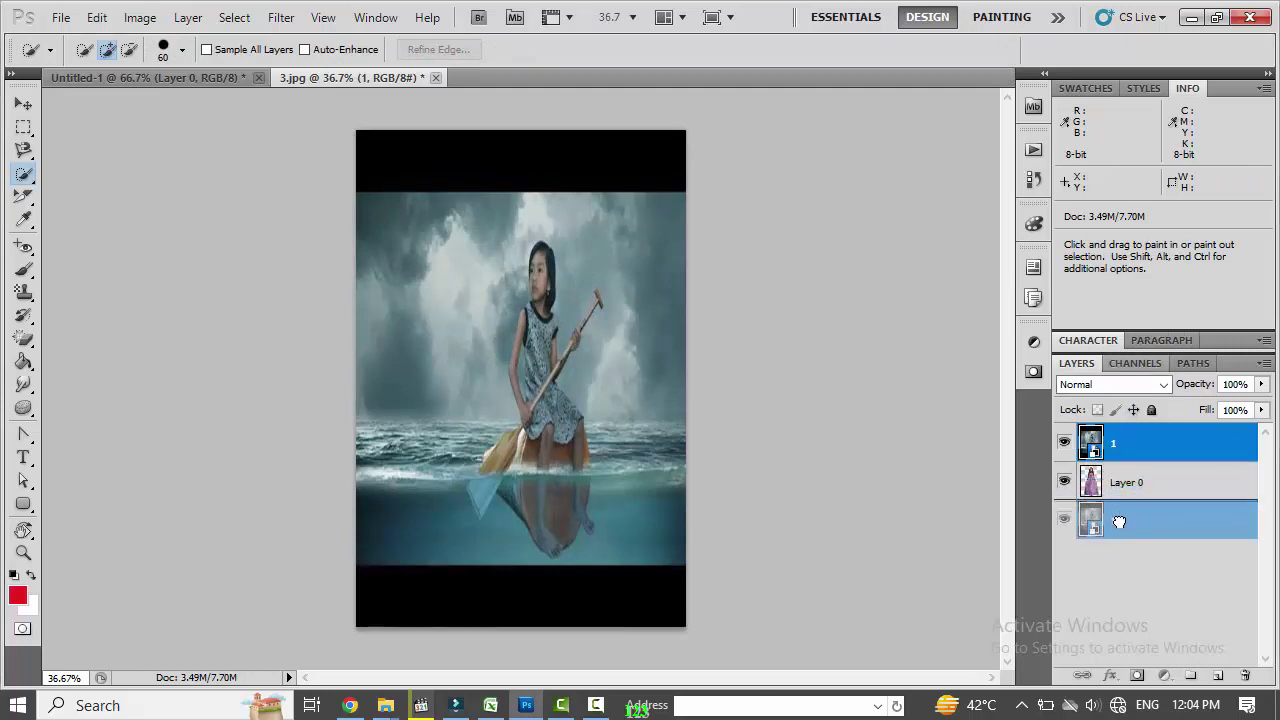
{"action": "left_click_drag", "start_coordinate": [1120, 516], "coordinate": [1120, 521]}
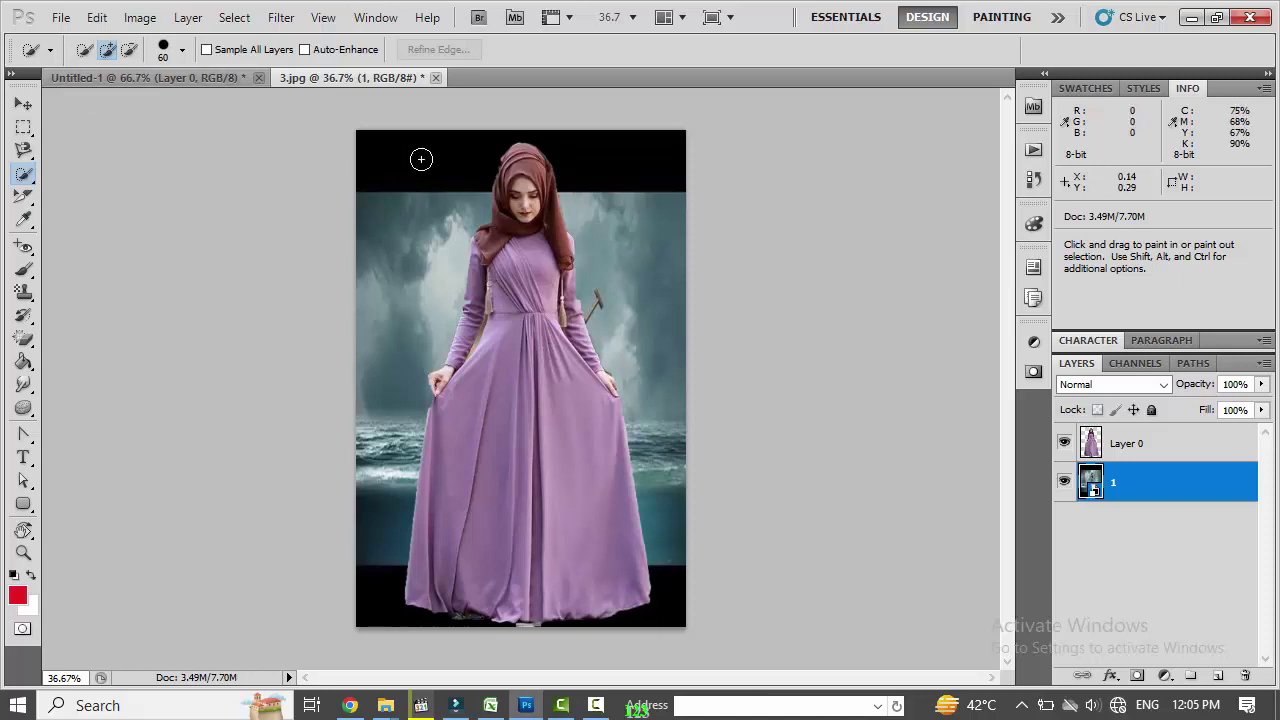
{"action": "left_click", "coordinate": [61, 17]}
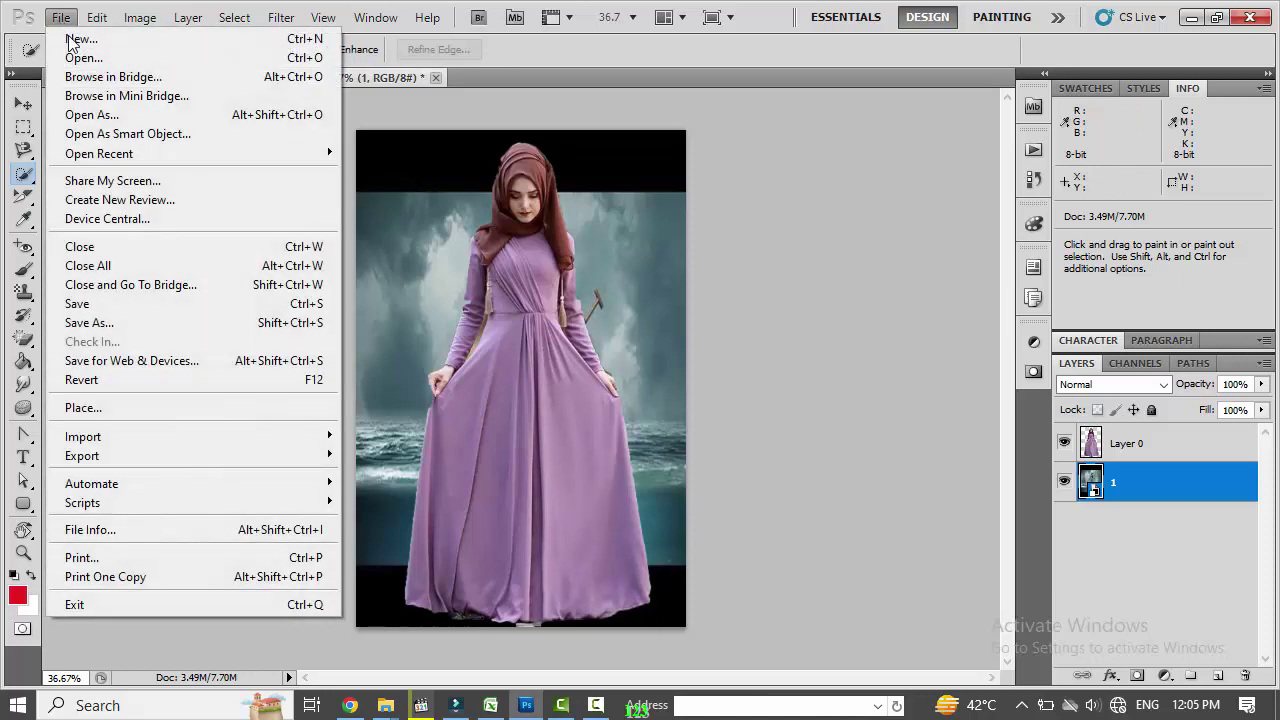
Step: Open girl-with-great-skin.jpg from the sample folder
{"action": "left_click", "coordinate": [84, 57]}
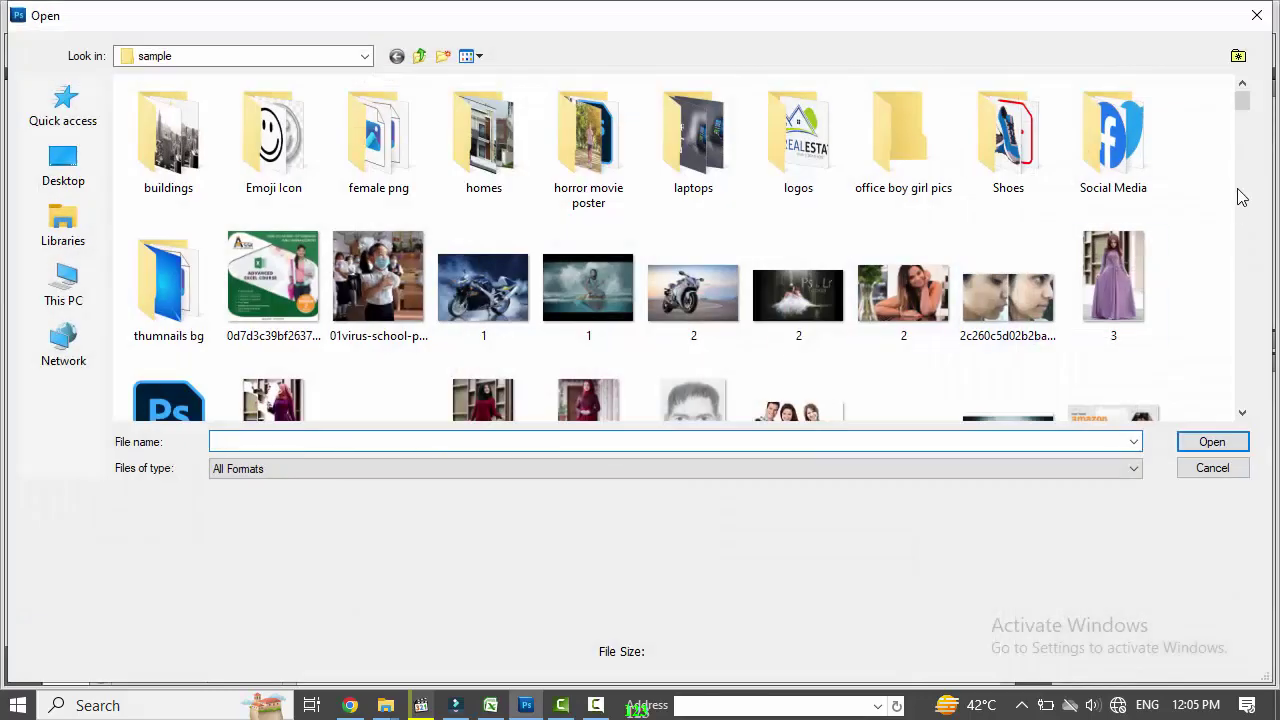
{"action": "left_click_drag", "start_coordinate": [1242, 100], "coordinate": [1262, 208]}
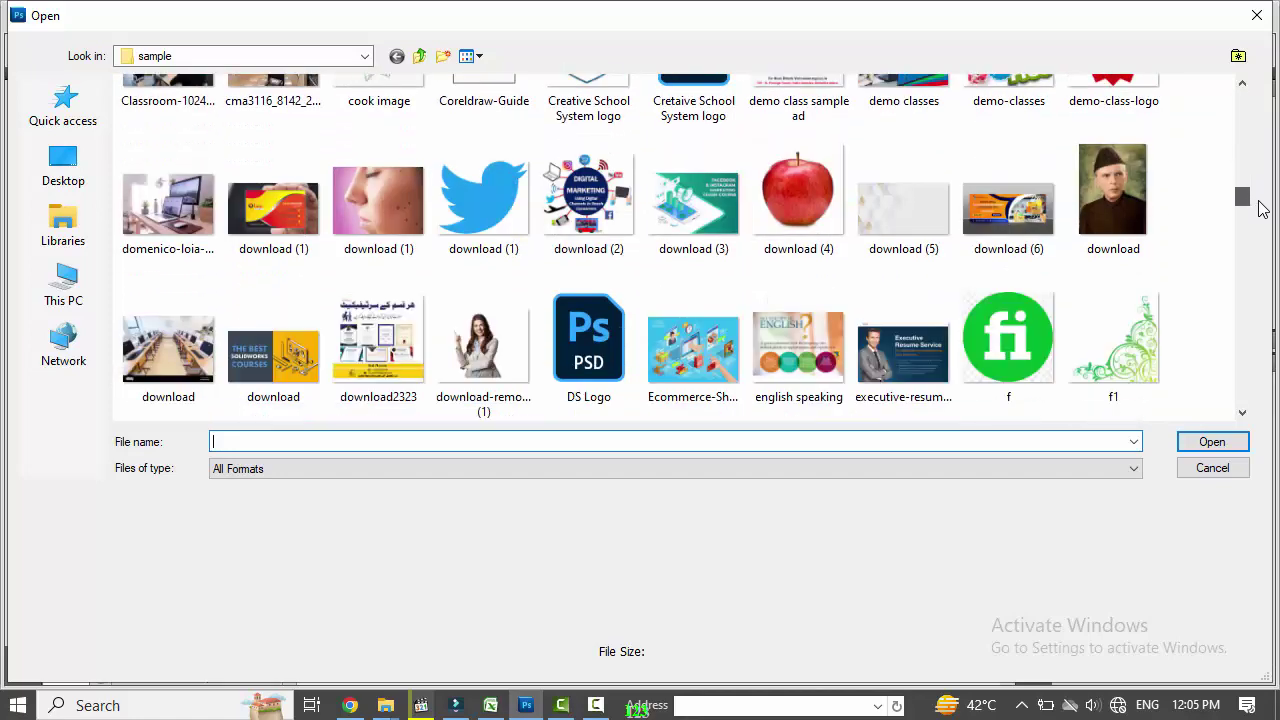
{"action": "left_click_drag", "start_coordinate": [1262, 208], "coordinate": [1262, 246]}
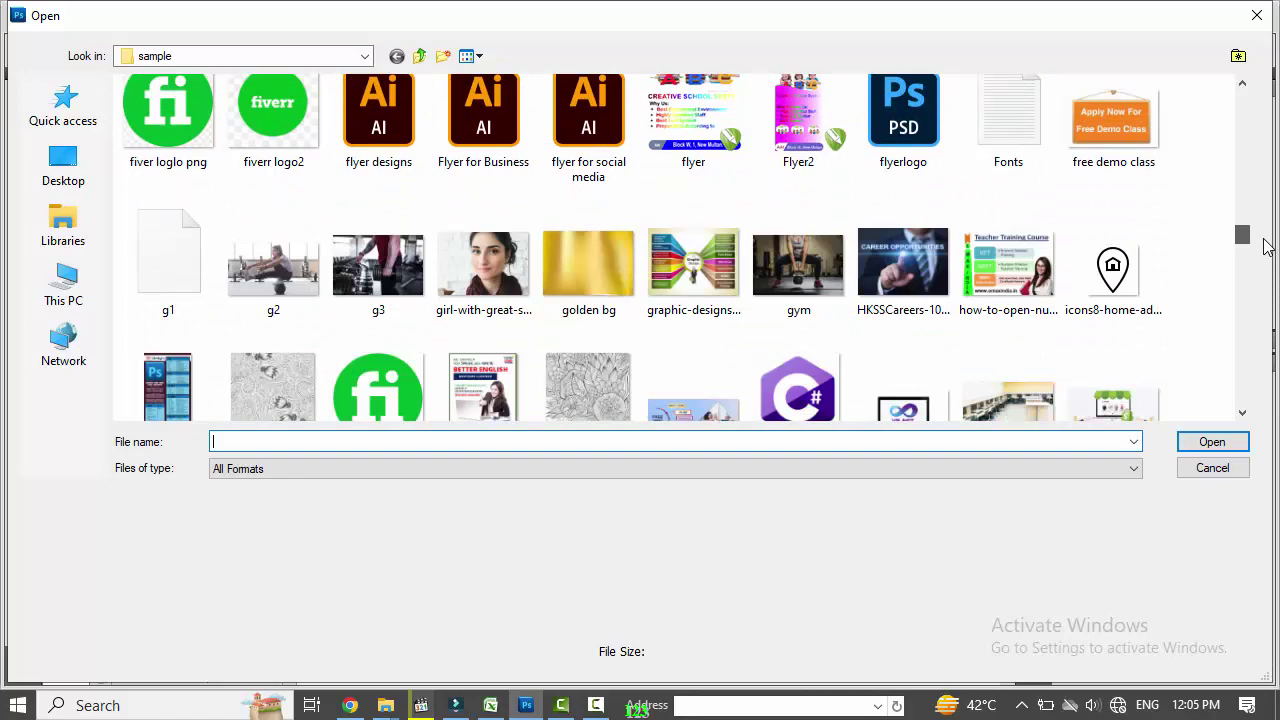
{"action": "left_click", "coordinate": [483, 268]}
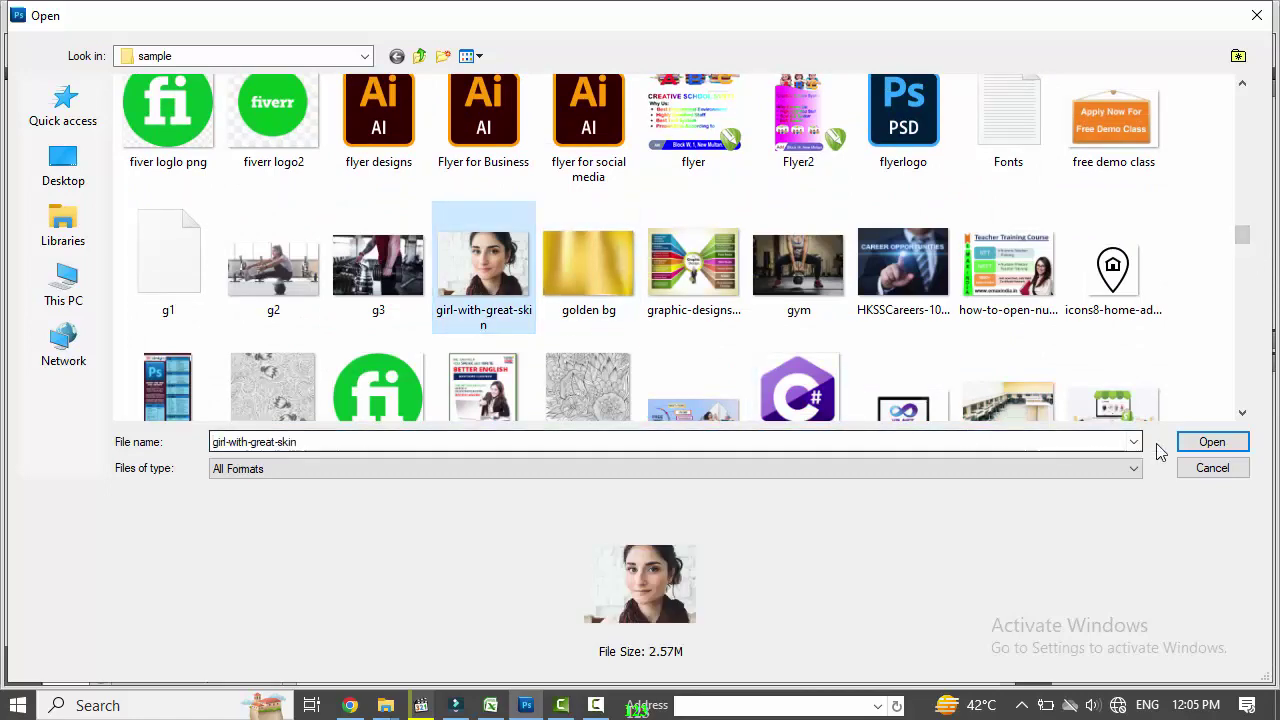
{"action": "left_click", "coordinate": [1210, 442]}
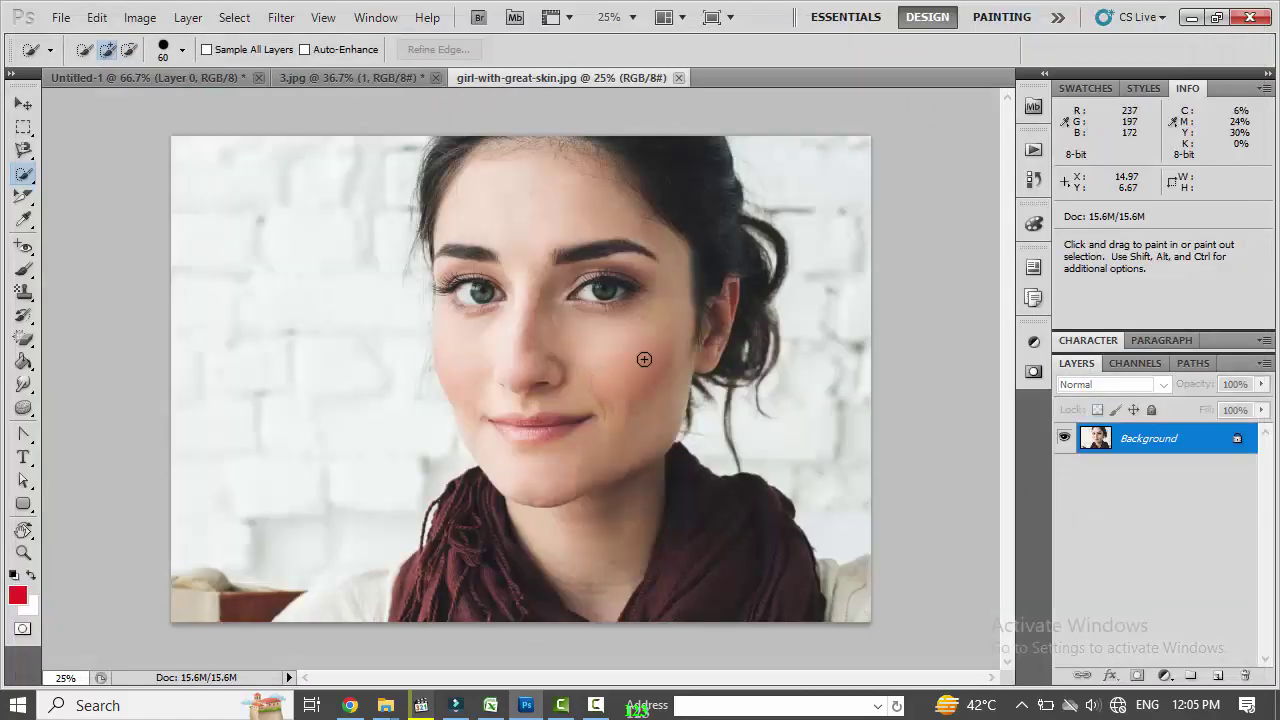
Step: Unlock the portrait as Layer 0 and quick-select the woman's scarf, neck and face
{"action": "double_click", "coordinate": [1153, 440]}
{"action": "left_click", "coordinate": [828, 240]}
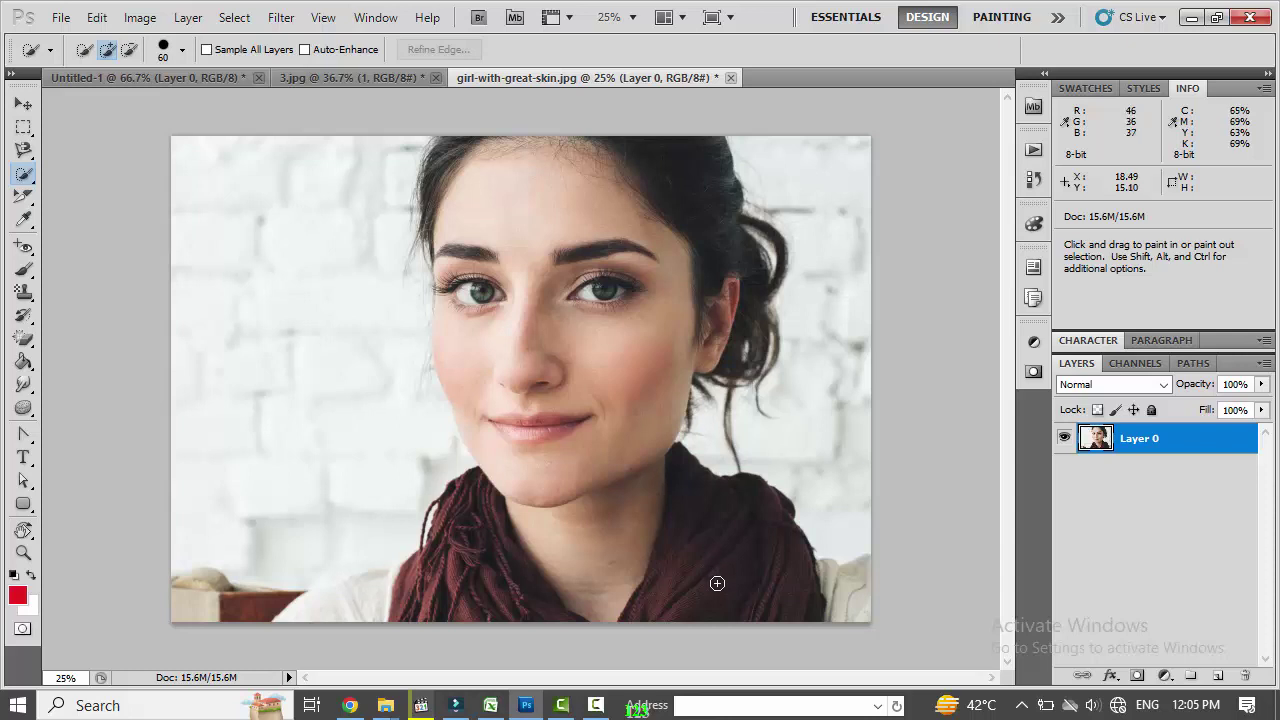
{"action": "mouse_move", "coordinate": [711, 571]}
{"action": "left_mouse_down"}
{"action": "mouse_move", "coordinate": [592, 446]}
{"action": "mouse_move", "coordinate": [603, 423]}
{"action": "left_mouse_up"}
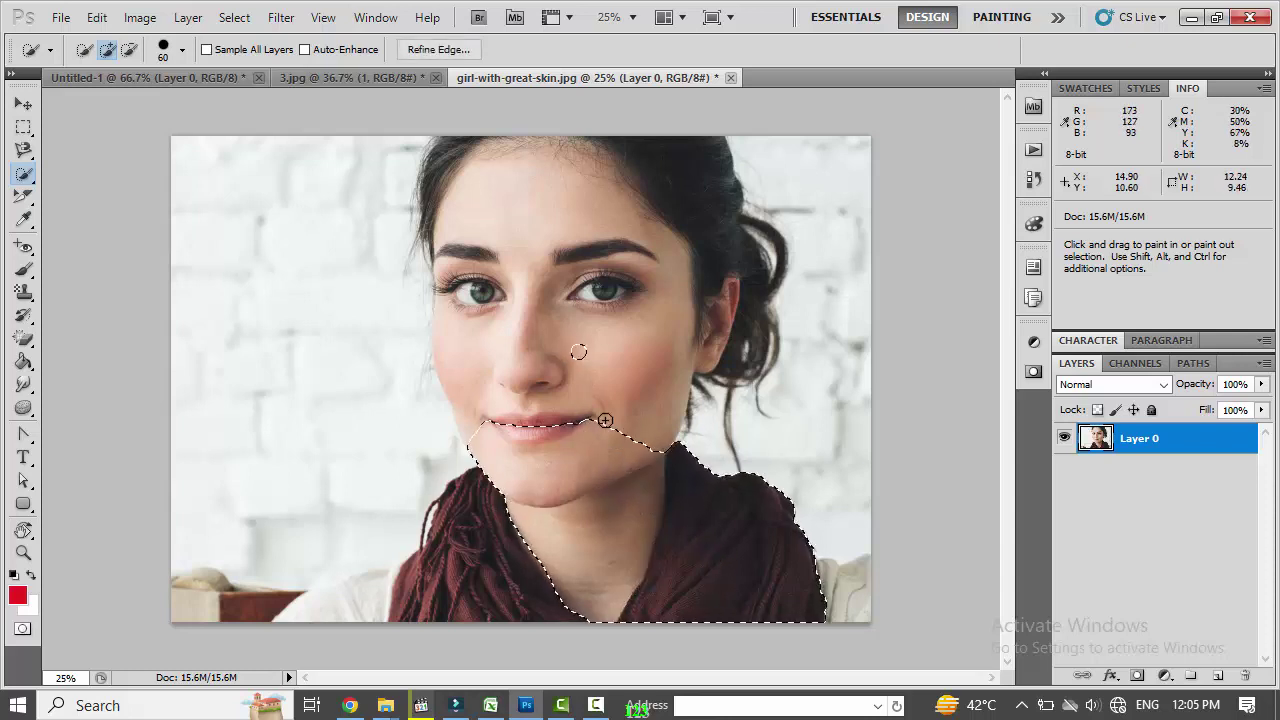
{"action": "mouse_move", "coordinate": [607, 367]}
{"action": "left_mouse_down"}
{"action": "mouse_move", "coordinate": [590, 221]}
{"action": "mouse_move", "coordinate": [678, 361]}
{"action": "left_mouse_up"}
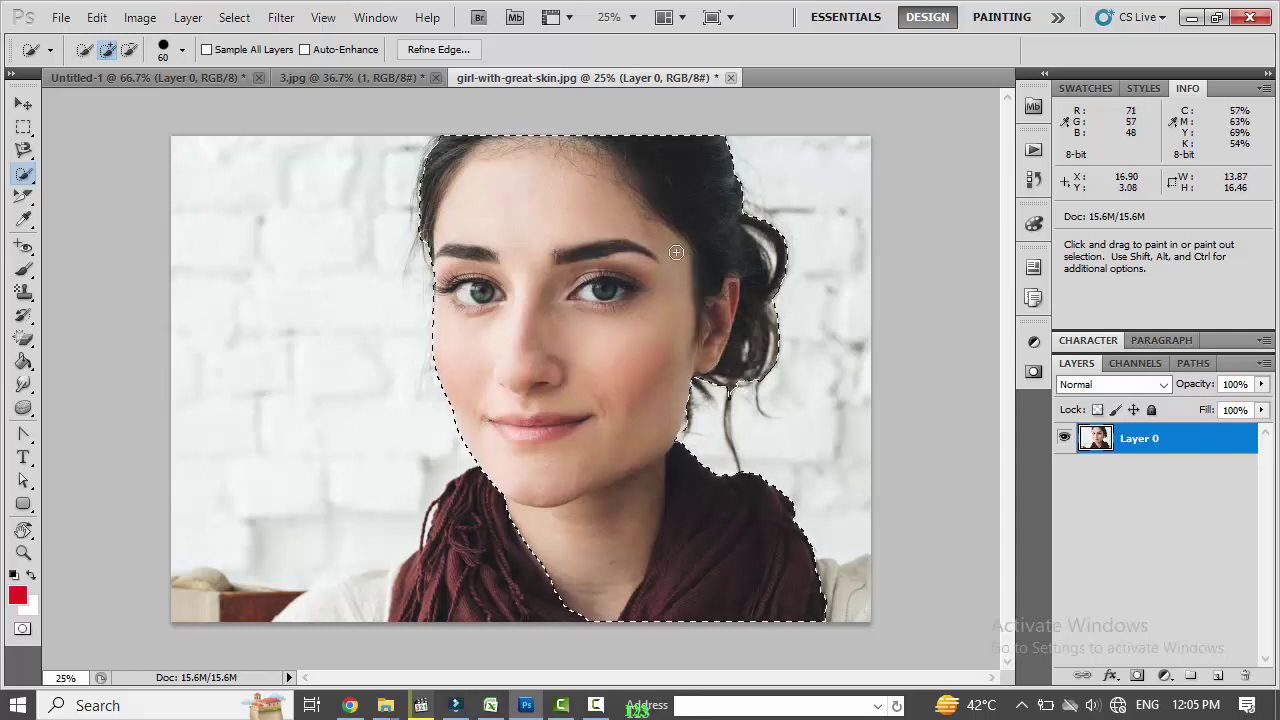
Step: Add the scarf's left side and the white cloth, then invert to select the brick background
{"action": "left_click_drag", "start_coordinate": [494, 423], "coordinate": [492, 560]}
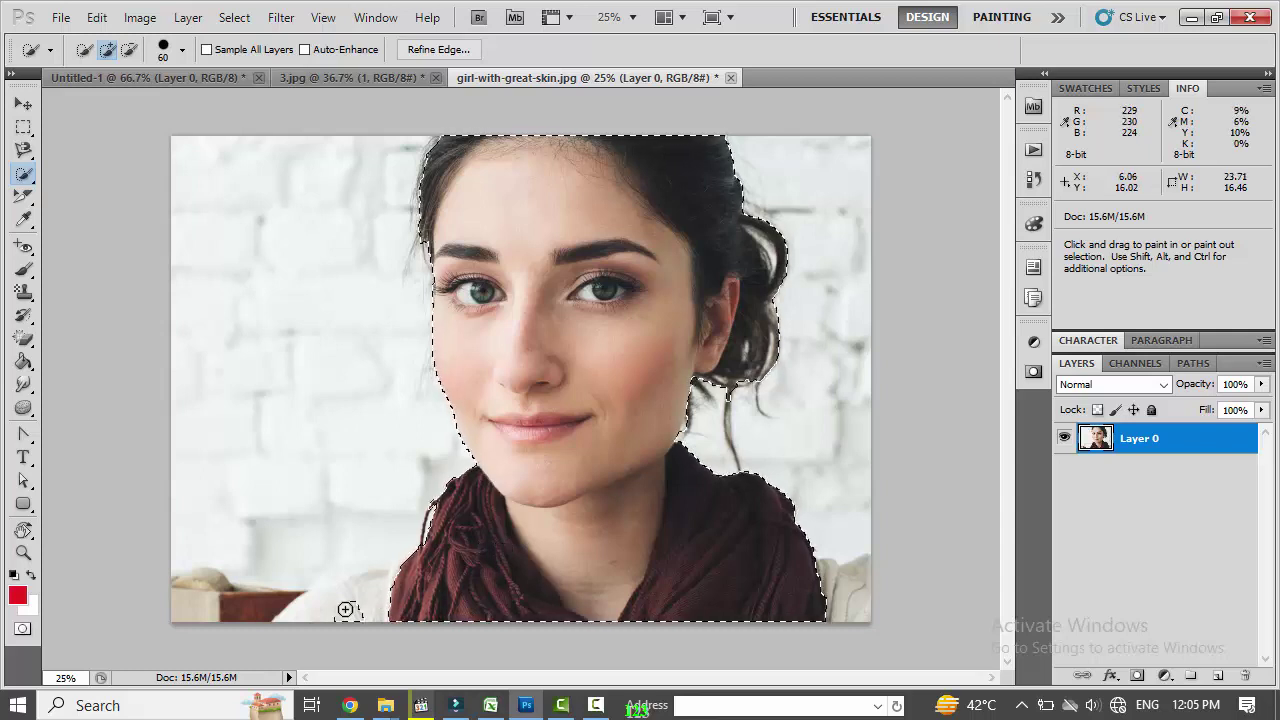
{"action": "mouse_move", "coordinate": [492, 560]}
{"action": "left_mouse_down"}
{"action": "mouse_move", "coordinate": [289, 621]}
{"action": "mouse_move", "coordinate": [300, 603]}
{"action": "mouse_move", "coordinate": [256, 606]}
{"action": "left_mouse_up"}
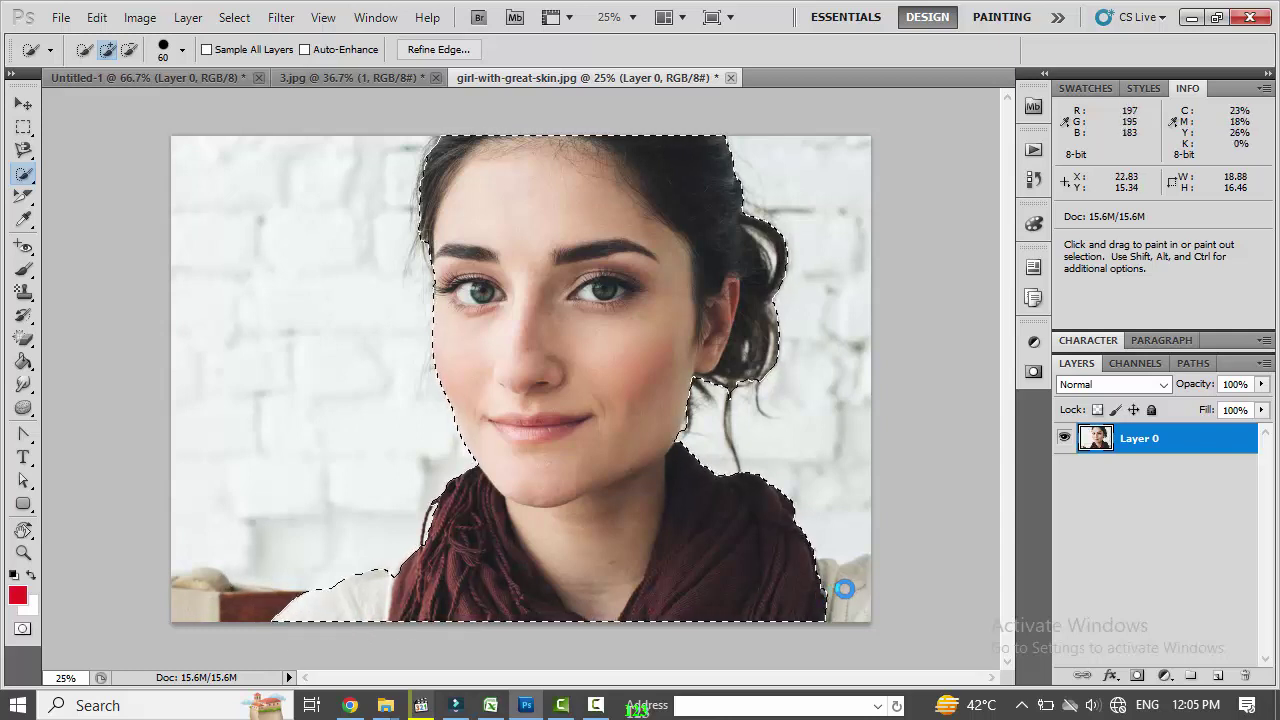
{"action": "left_click_drag", "start_coordinate": [829, 598], "coordinate": [849, 591]}
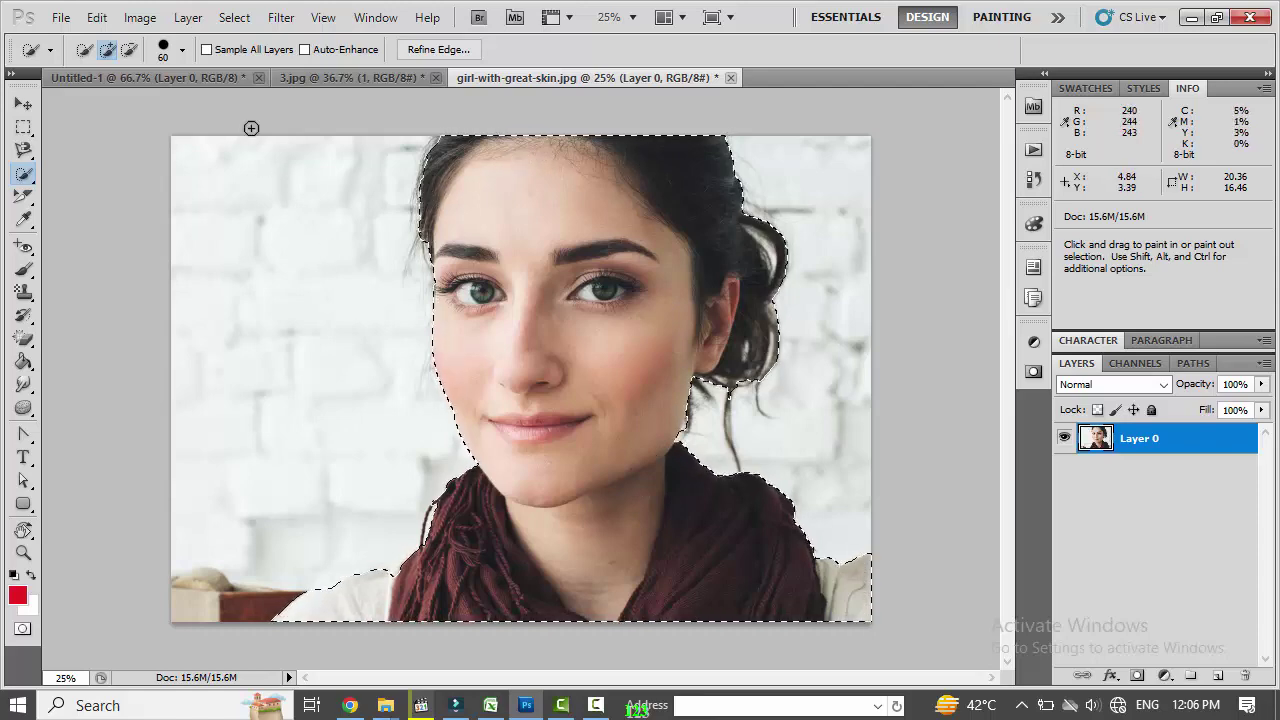
{"action": "left_click", "coordinate": [236, 18]}
{"action": "left_click", "coordinate": [250, 95]}
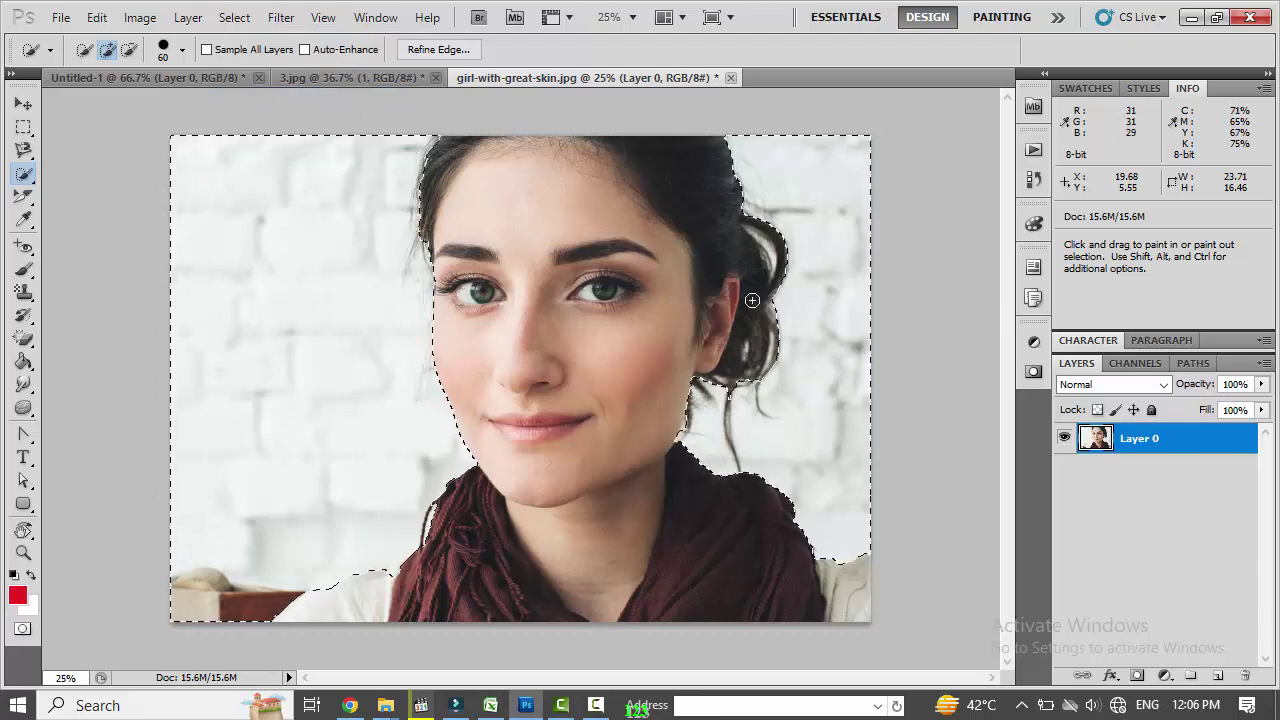
Step: Delete the selected brick background and add an empty Layer 1 above the portrait
{"action": "key", "text": "Delete"}
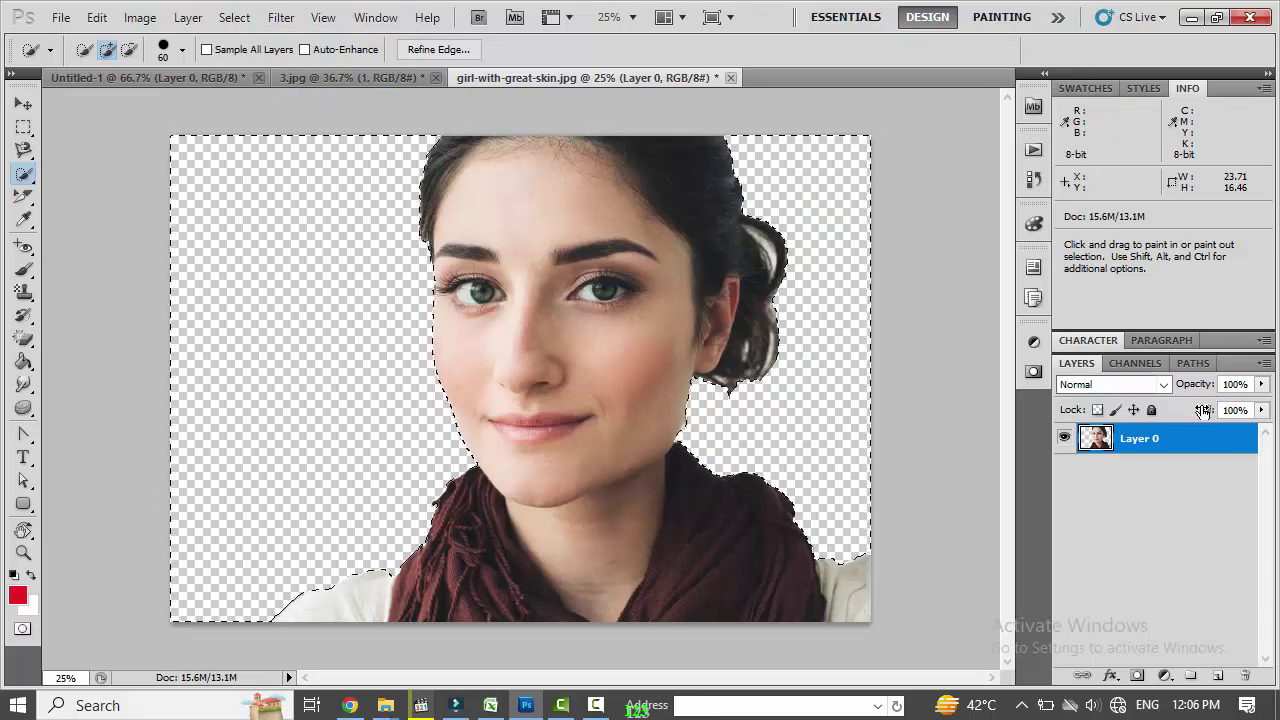
{"action": "left_click", "coordinate": [1218, 677]}
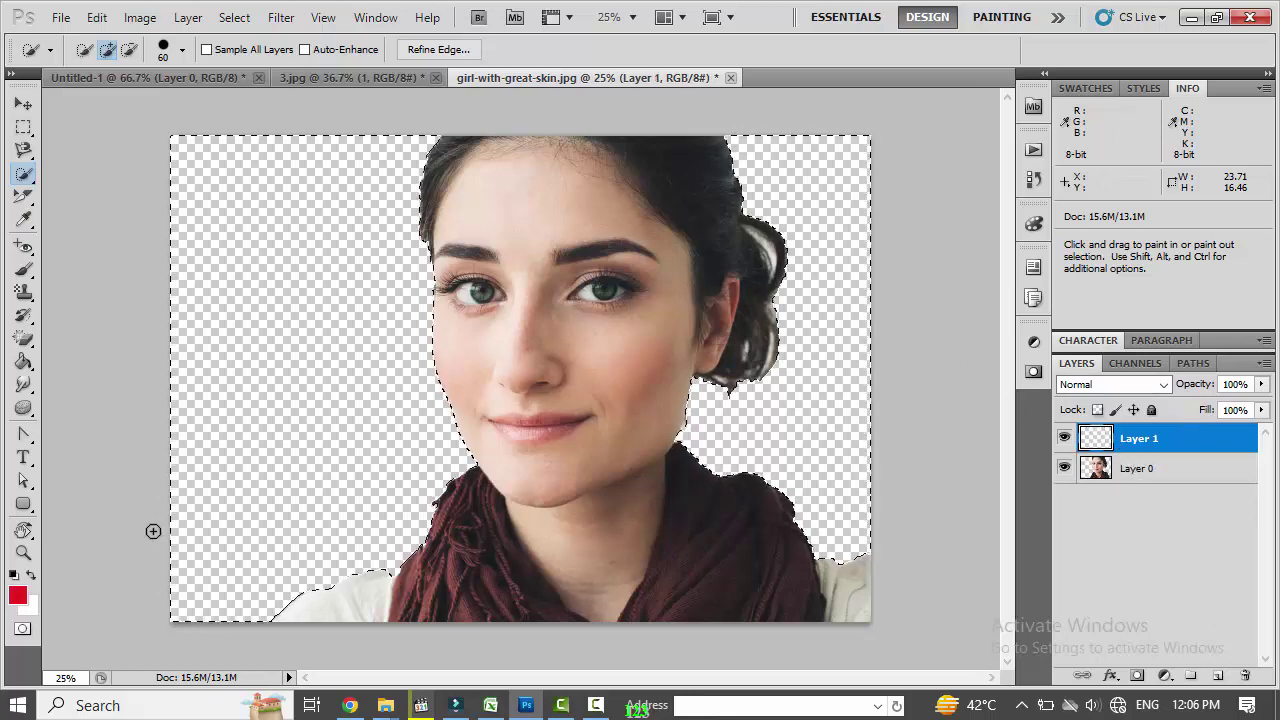
Step: Fill the background selection on Layer 1 with mint green, then deselect
{"action": "left_click", "coordinate": [17, 596]}
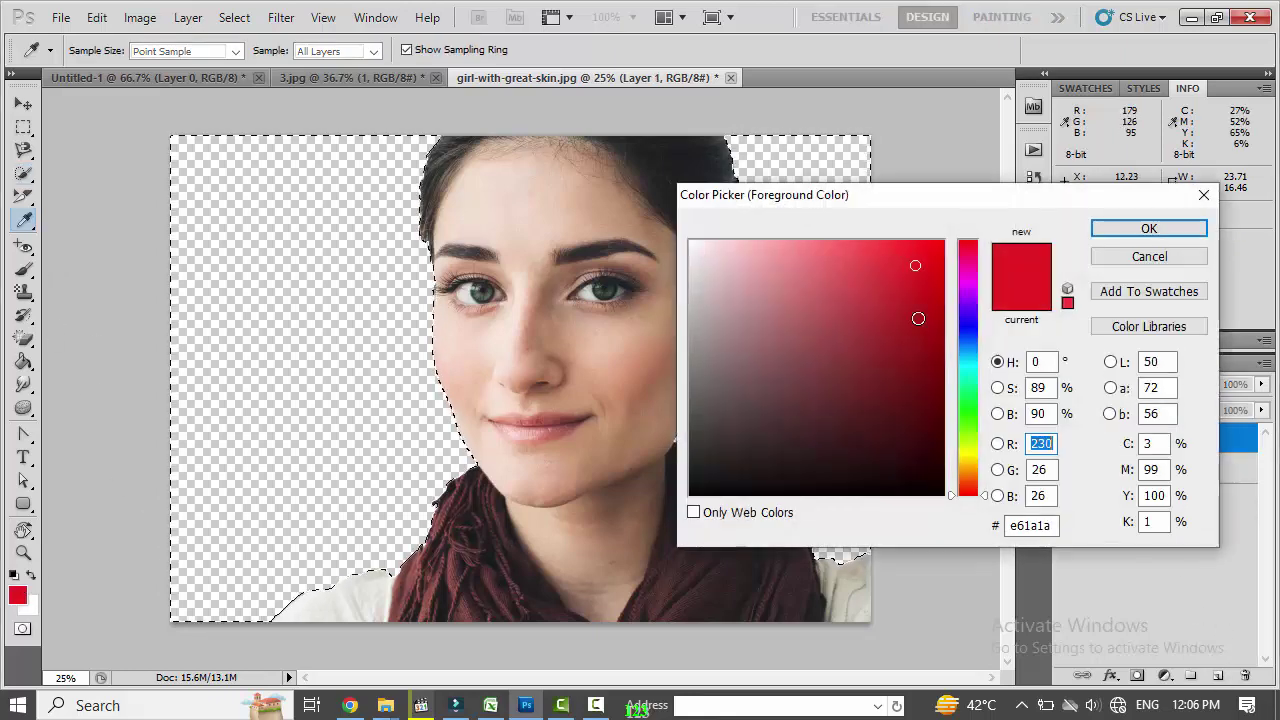
{"action": "left_click_drag", "start_coordinate": [968, 335], "coordinate": [952, 380]}
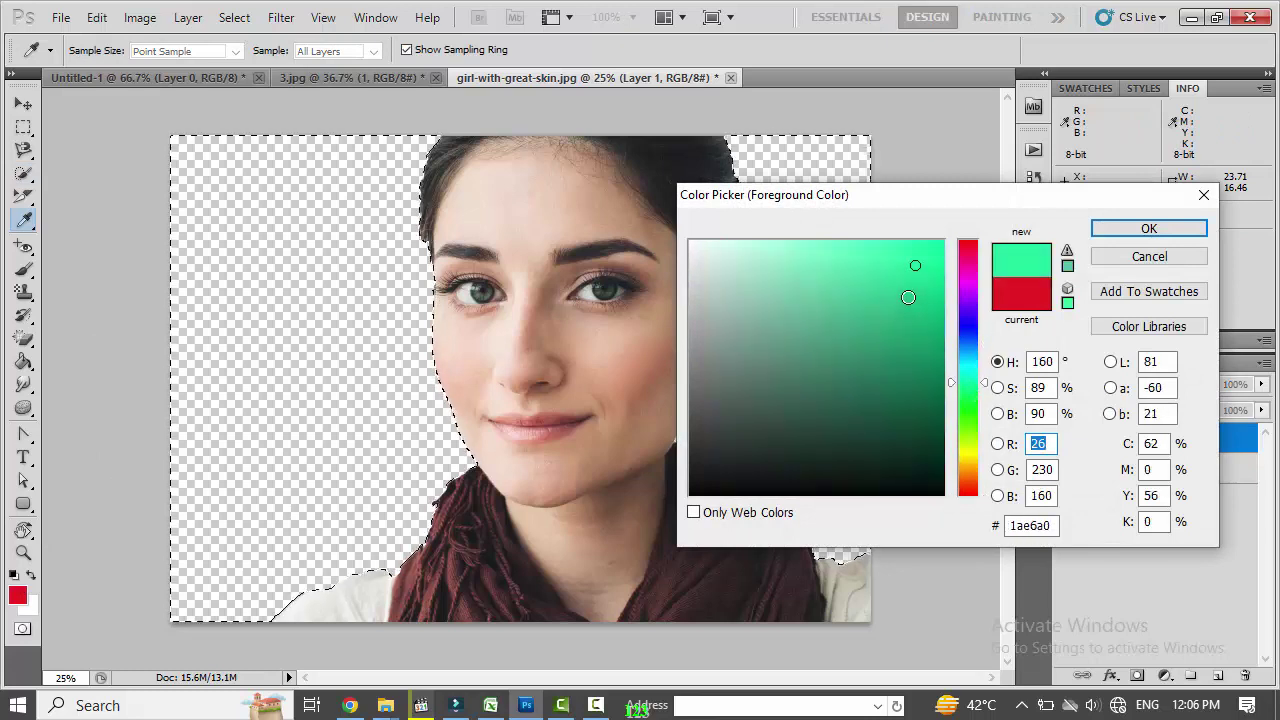
{"action": "mouse_move", "coordinate": [911, 293]}
{"action": "left_mouse_down"}
{"action": "mouse_move", "coordinate": [921, 340]}
{"action": "mouse_move", "coordinate": [830, 259]}
{"action": "left_mouse_up"}
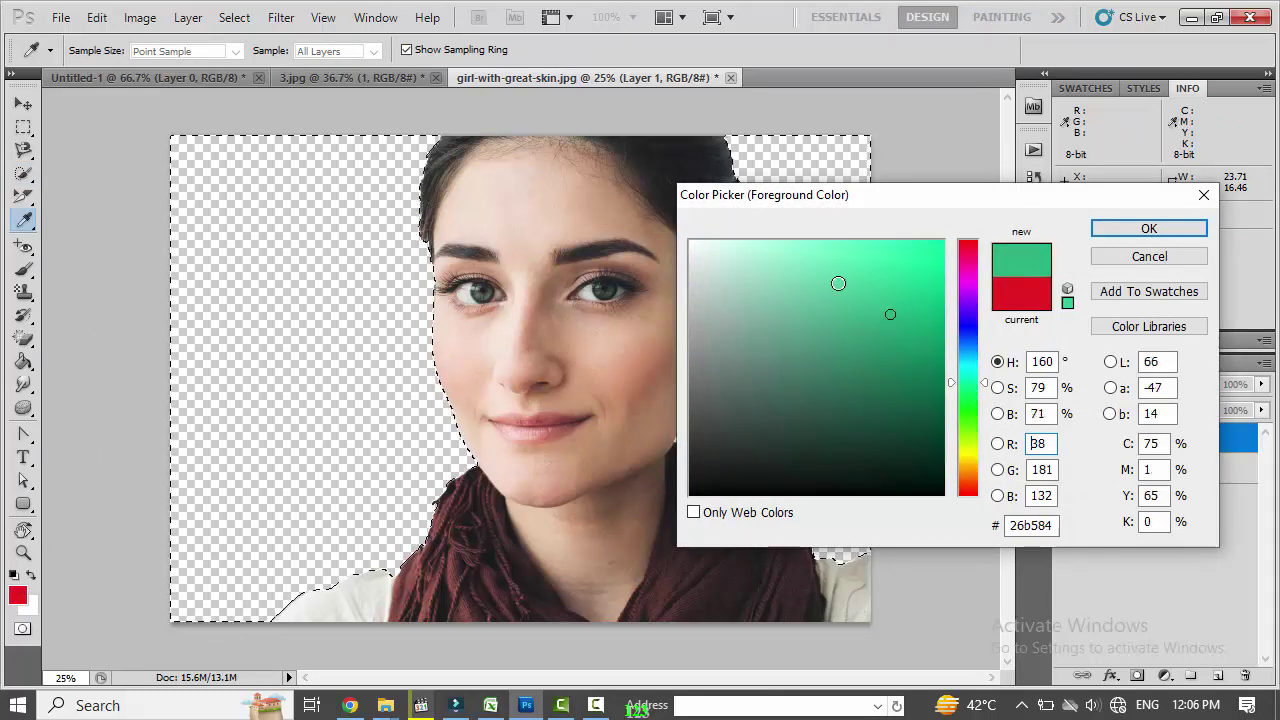
{"action": "left_click", "coordinate": [1148, 230]}
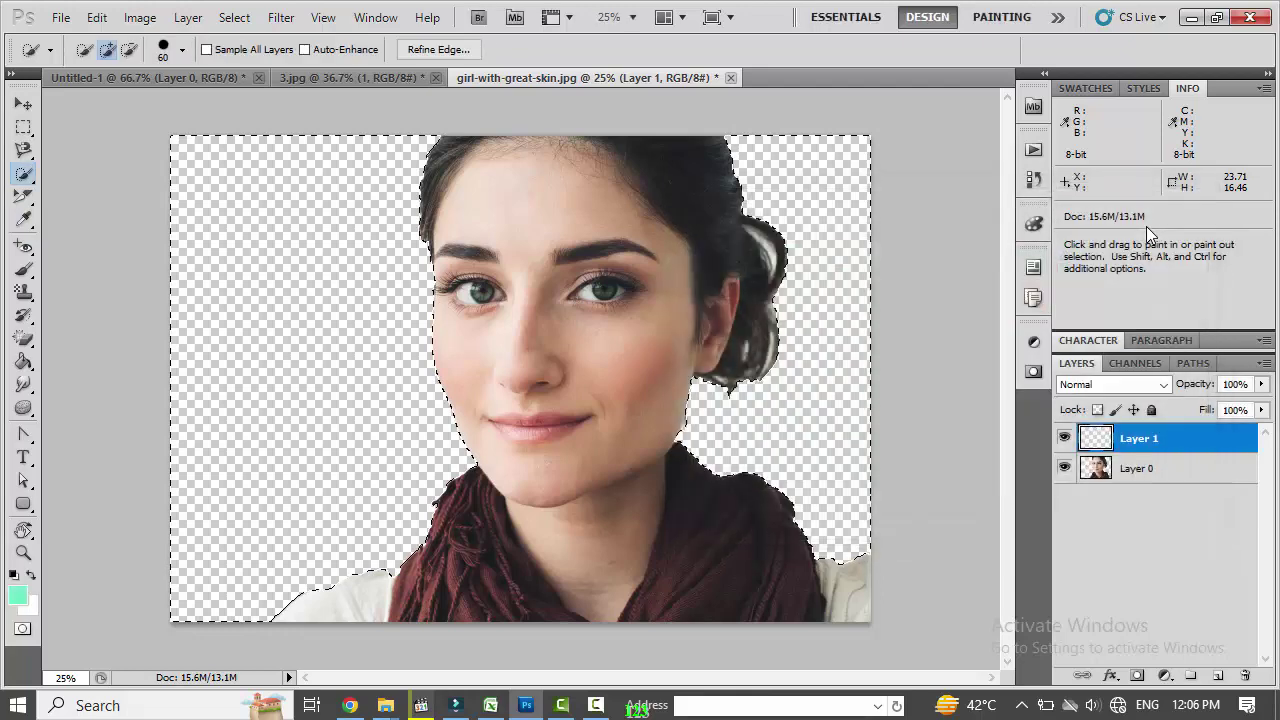
{"action": "key", "text": "alt+BackSpace"}
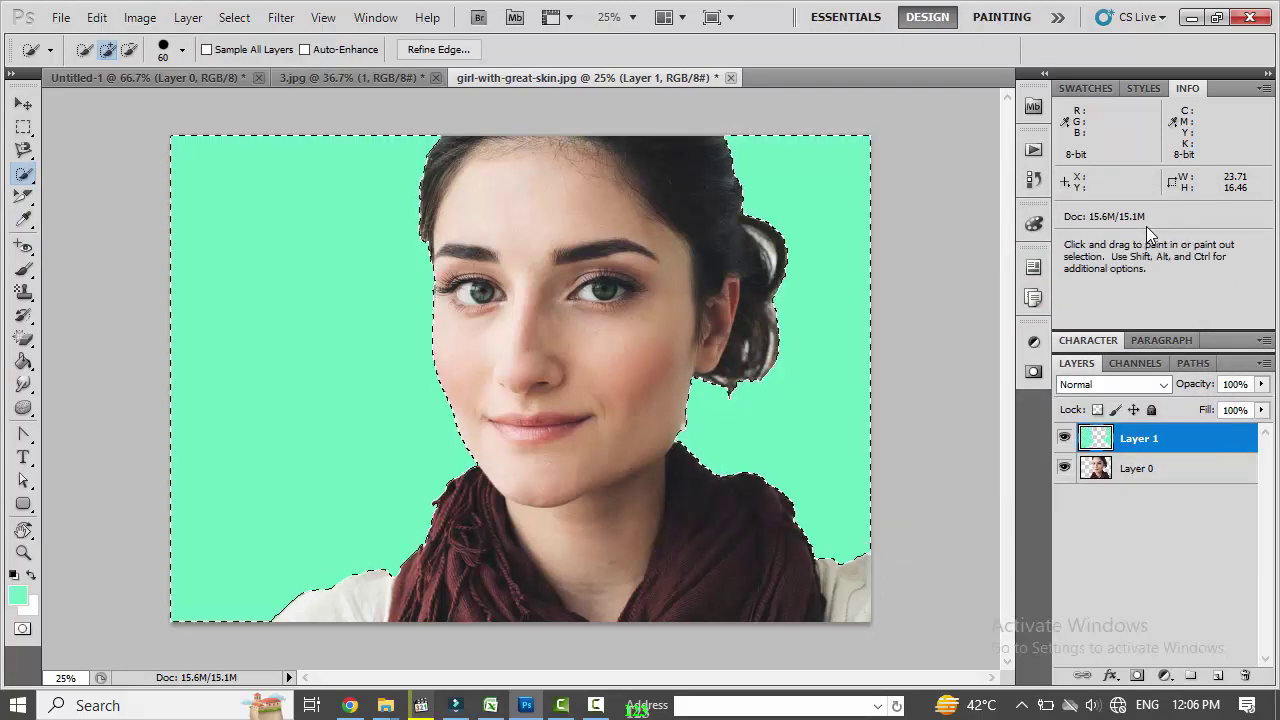
{"action": "key", "text": "ctrl+d"}
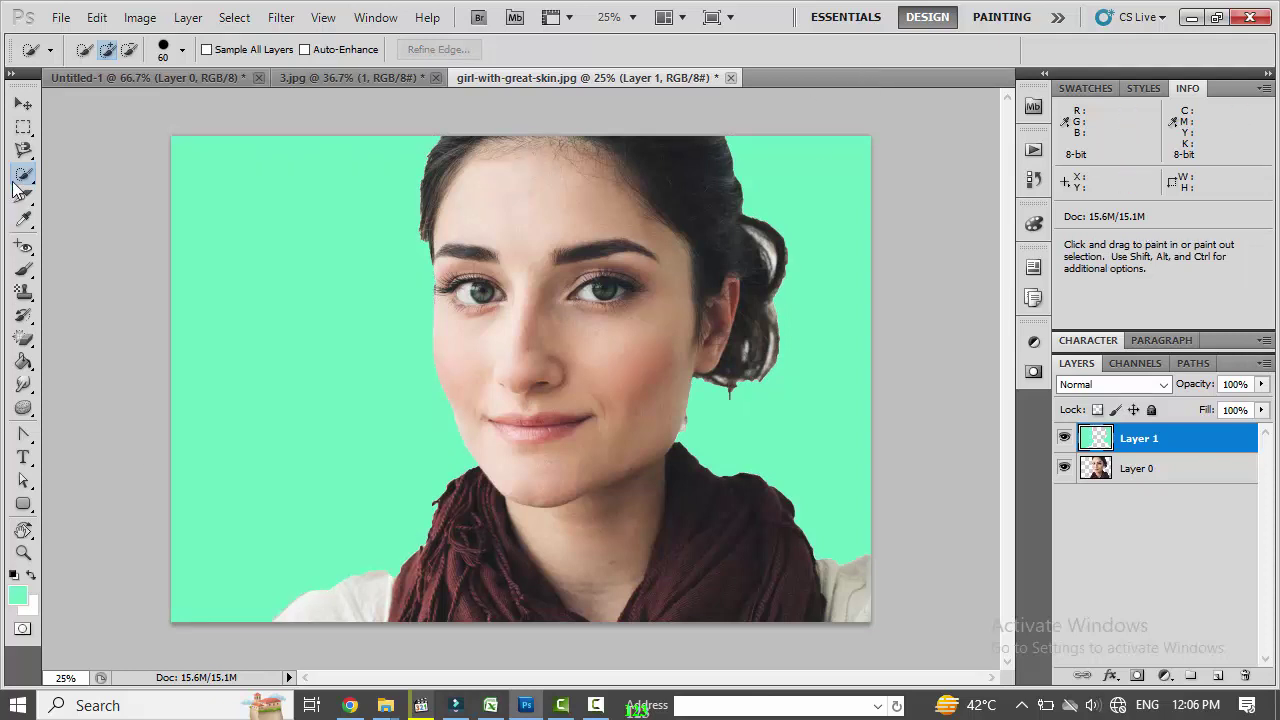
Step: Open mbs1.jpg from the sample folder as a fourth document
{"action": "left_click", "coordinate": [62, 18]}
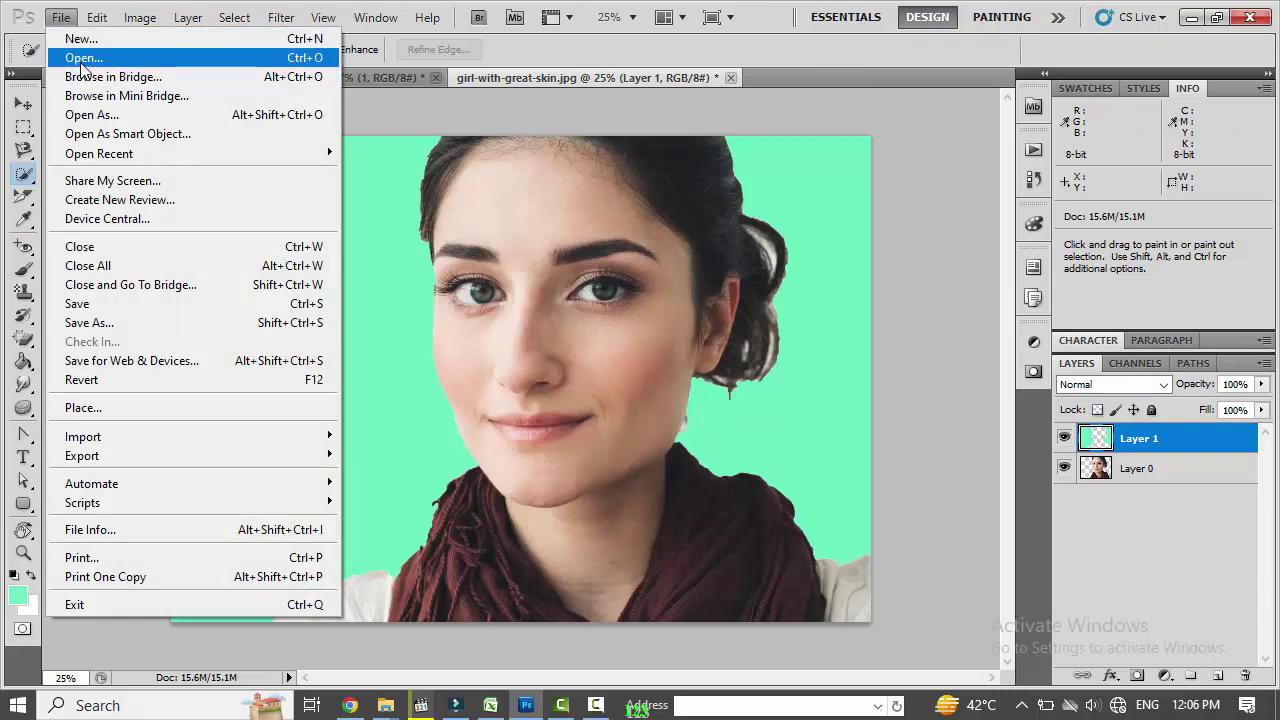
{"action": "left_click", "coordinate": [85, 58]}
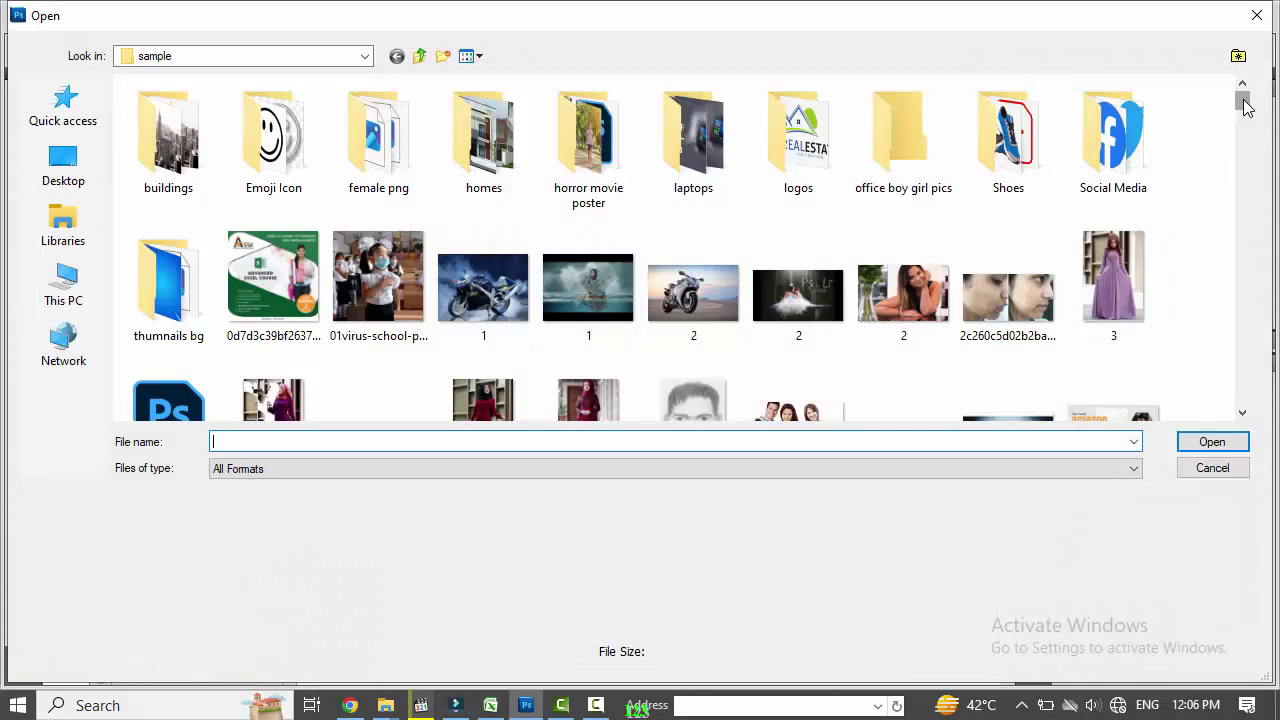
{"action": "left_click_drag", "start_coordinate": [1245, 105], "coordinate": [1265, 281]}
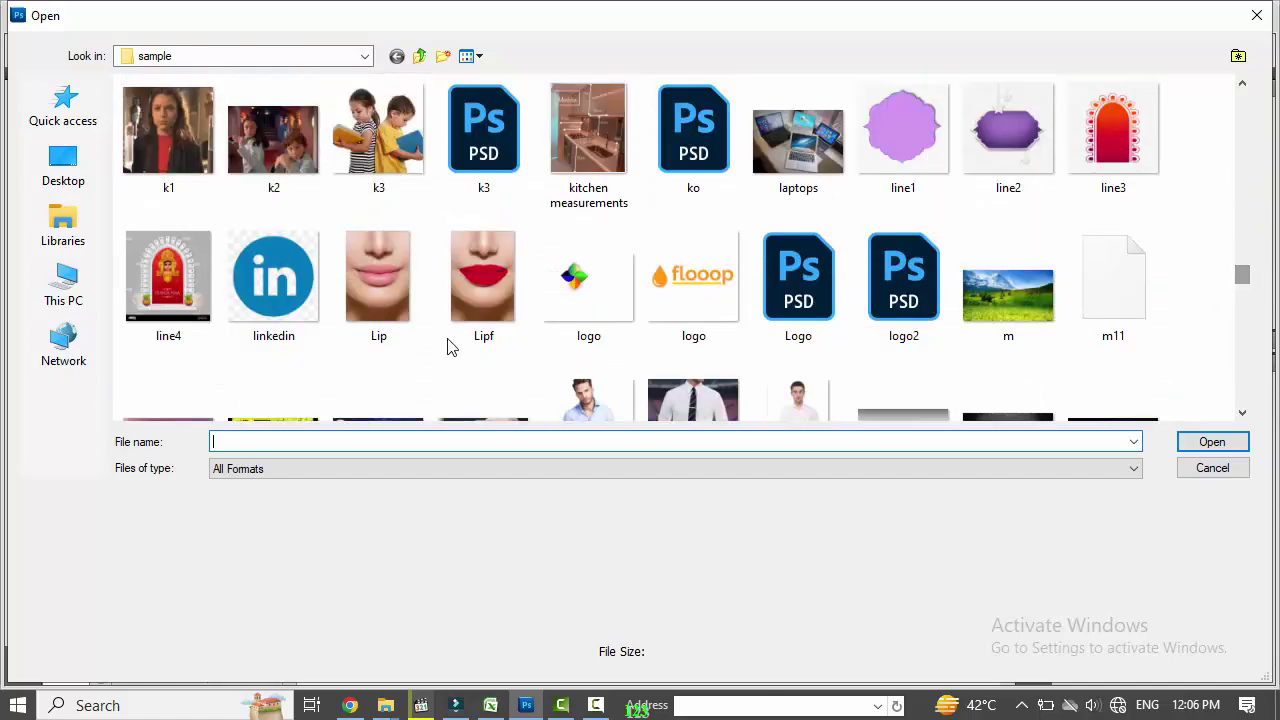
{"action": "left_click_drag", "start_coordinate": [1248, 287], "coordinate": [1248, 290]}
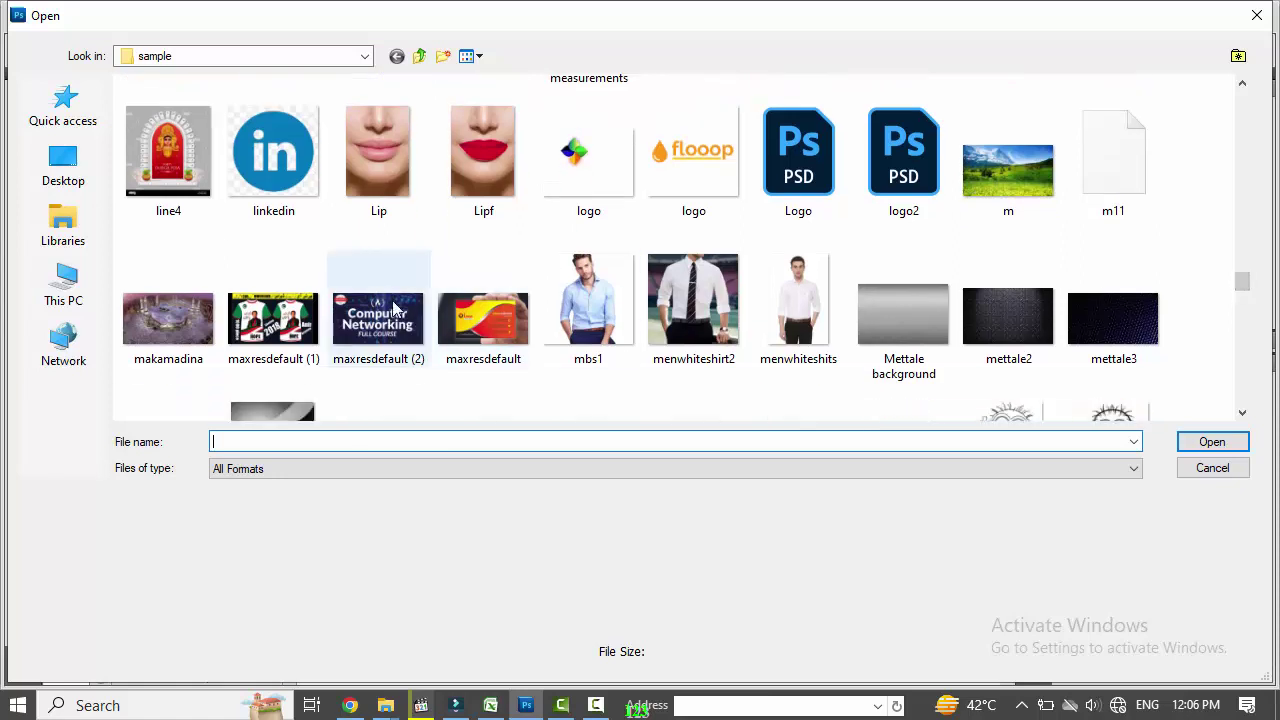
{"action": "left_click", "coordinate": [600, 318]}
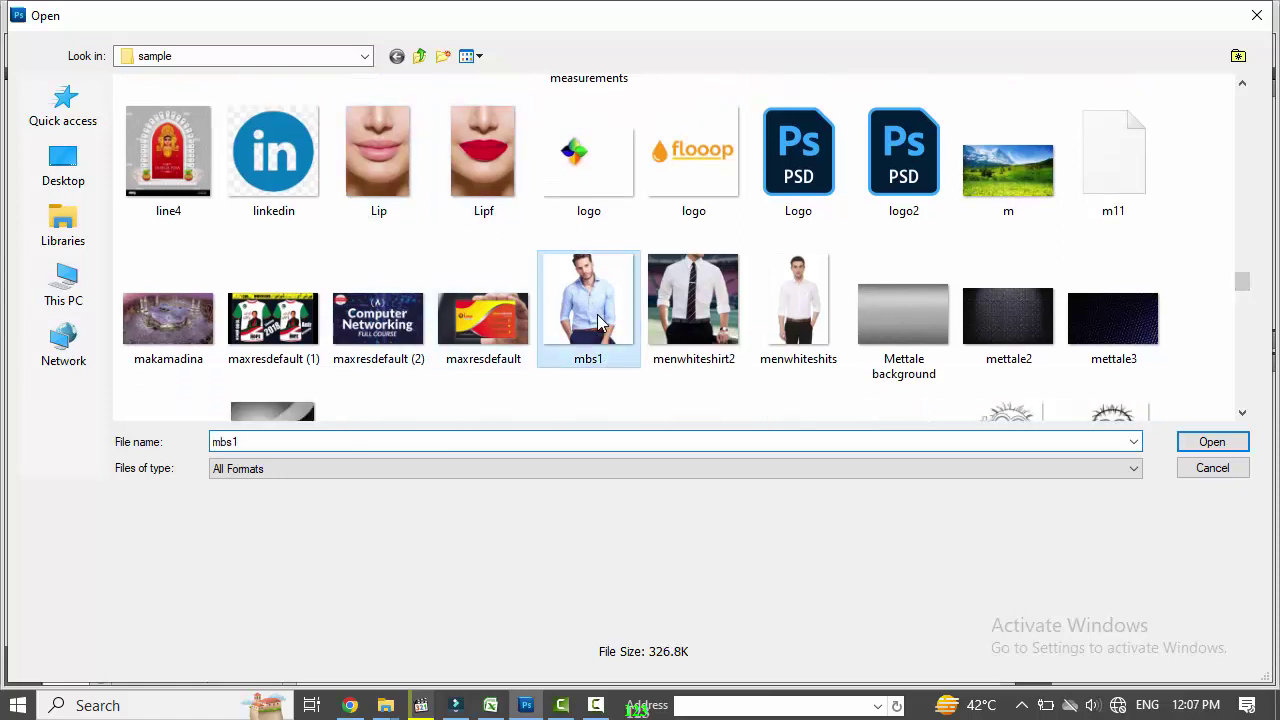
{"action": "left_click", "coordinate": [1211, 442]}
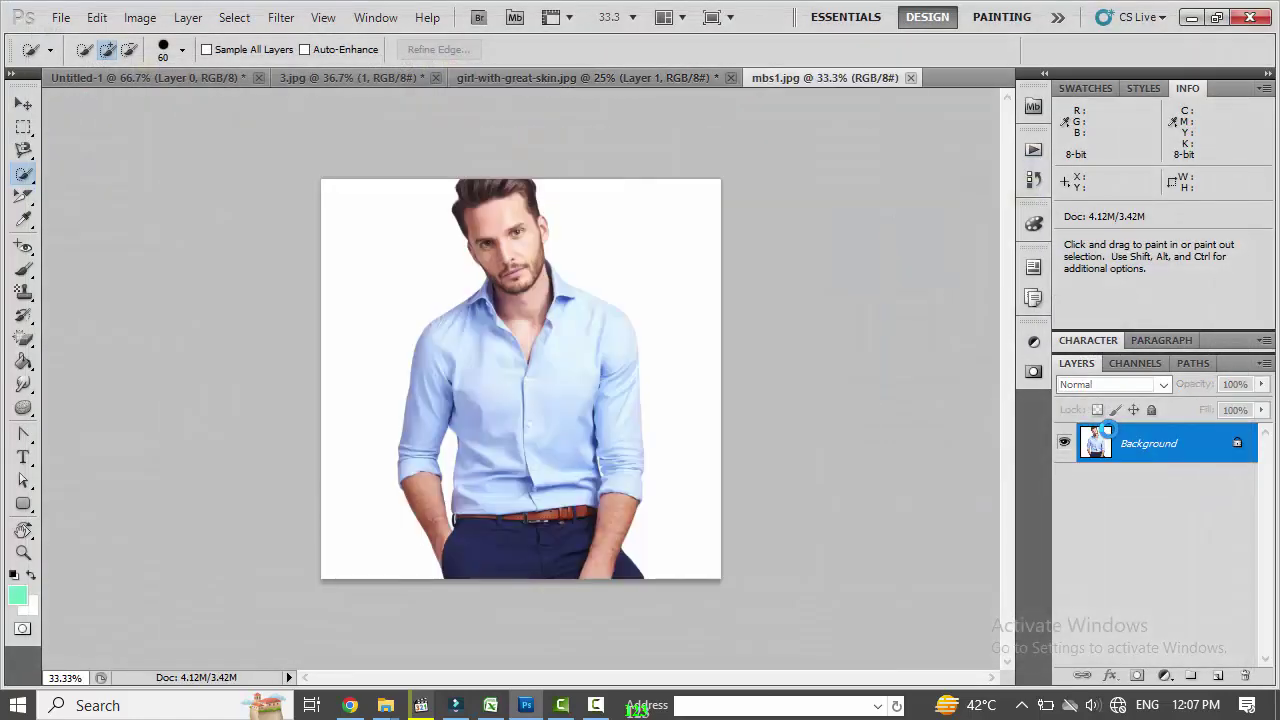
Step: Unlock the Background as Layer 0 and Quick Select the shirt front, collar and neckline
{"action": "double_click", "coordinate": [1172, 445]}
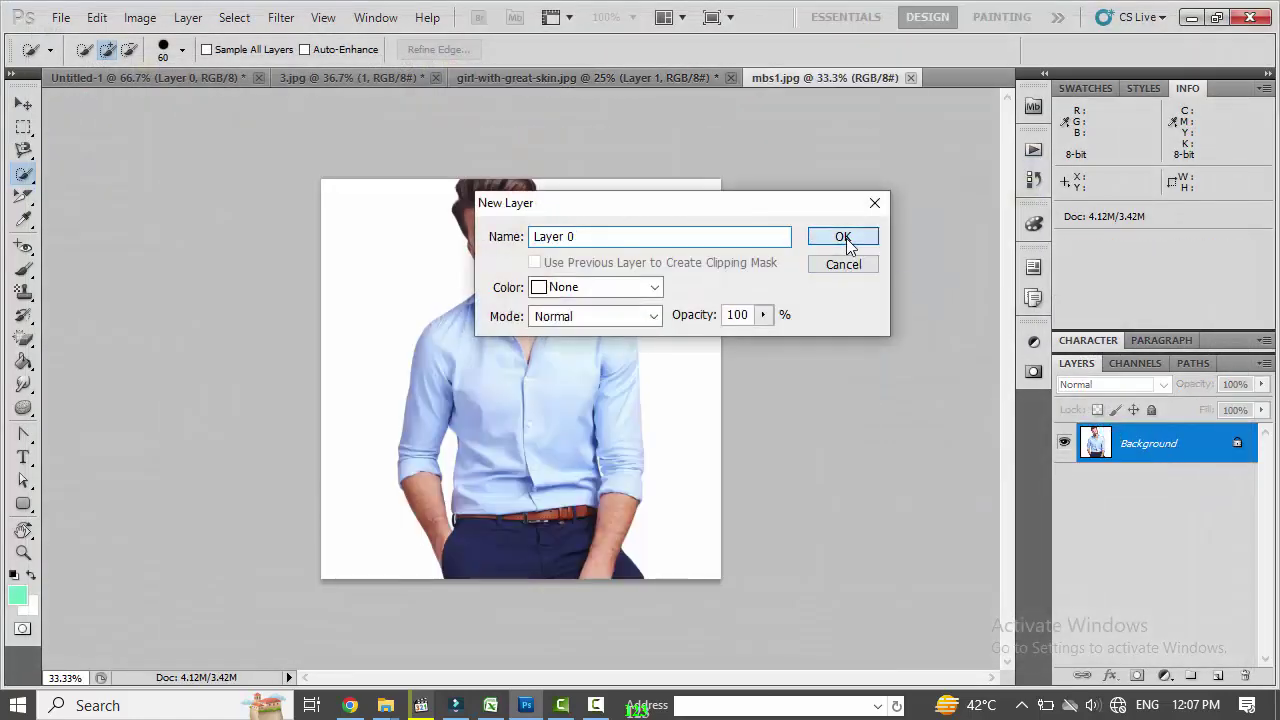
{"action": "left_click", "coordinate": [848, 246]}
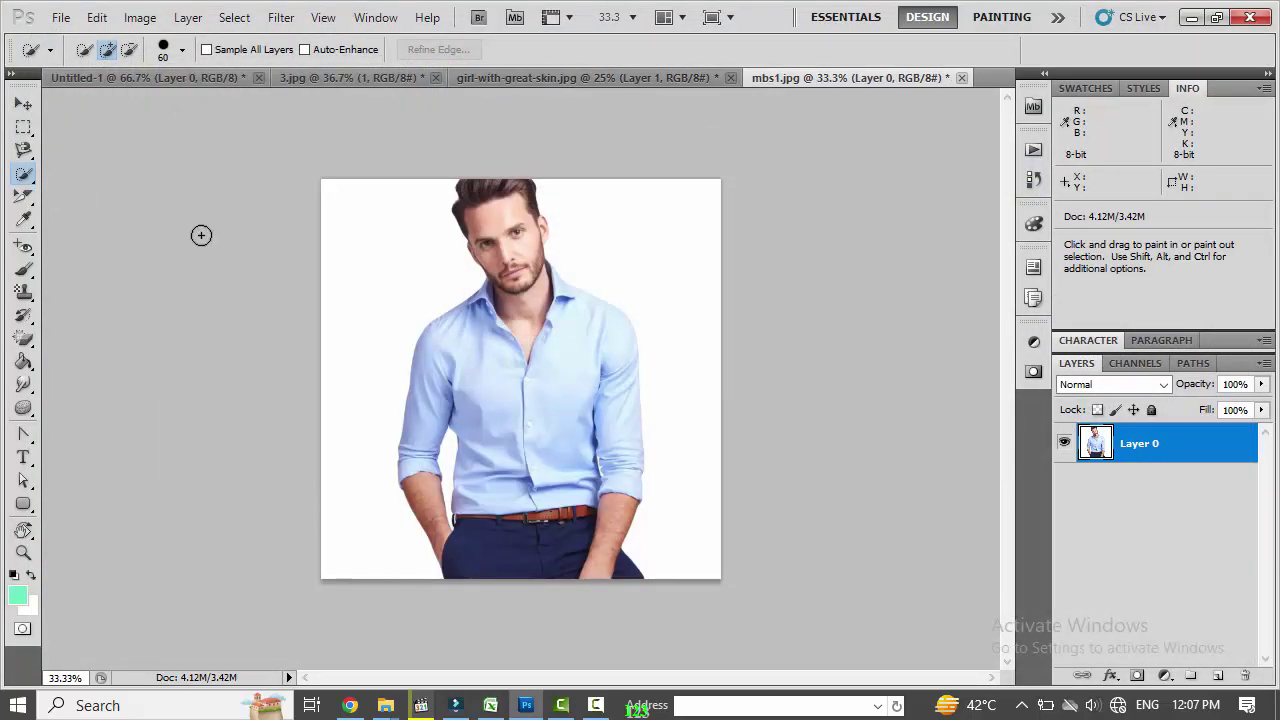
{"action": "mouse_move", "coordinate": [571, 478]}
{"action": "left_mouse_down"}
{"action": "mouse_move", "coordinate": [574, 360]}
{"action": "mouse_move", "coordinate": [600, 346]}
{"action": "mouse_move", "coordinate": [560, 343]}
{"action": "mouse_move", "coordinate": [557, 297]}
{"action": "mouse_move", "coordinate": [466, 354]}
{"action": "mouse_move", "coordinate": [491, 354]}
{"action": "mouse_move", "coordinate": [420, 451]}
{"action": "mouse_move", "coordinate": [608, 477]}
{"action": "mouse_move", "coordinate": [606, 446]}
{"action": "left_mouse_up"}
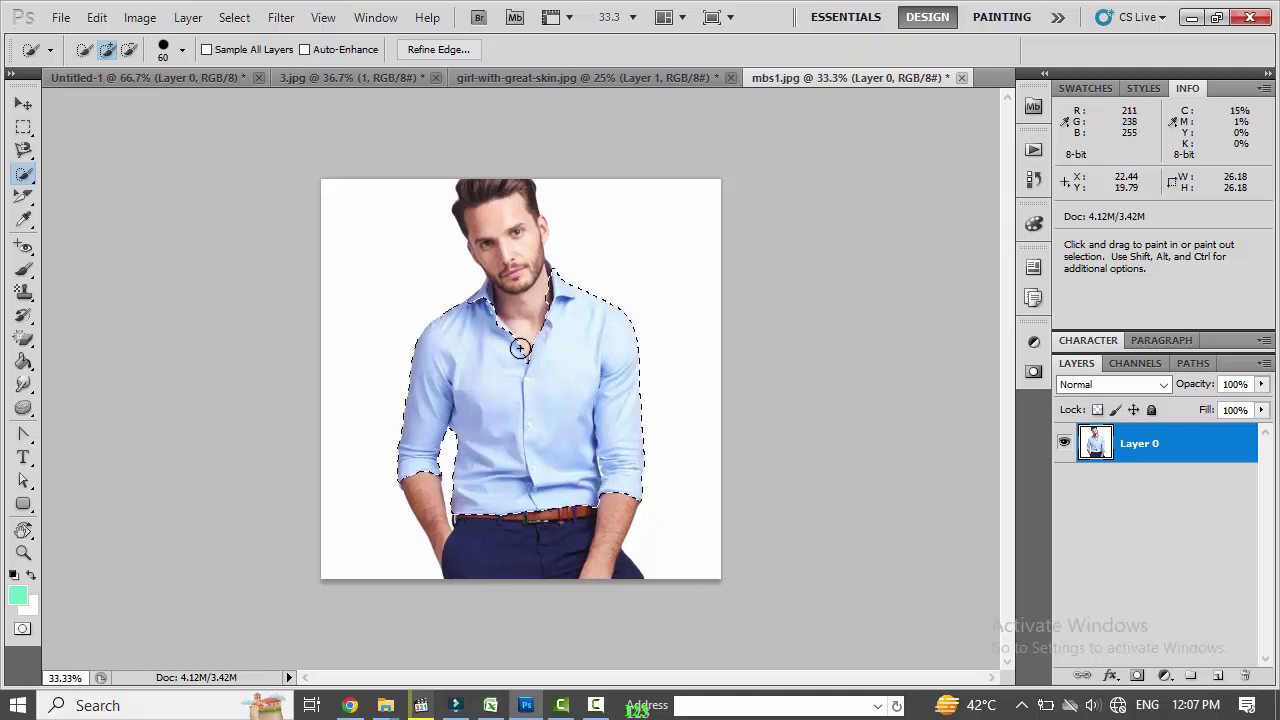
{"action": "left_click_drag", "start_coordinate": [520, 348], "coordinate": [484, 306]}
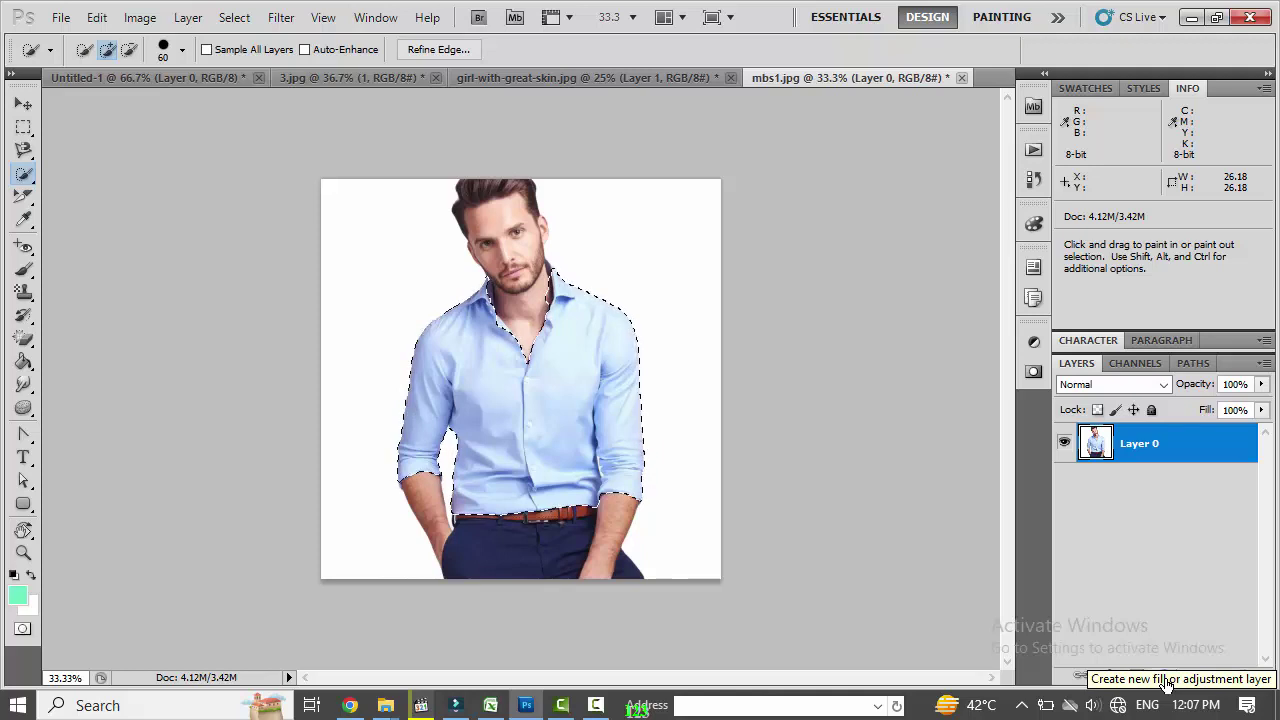
Step: Add a Hue/Saturation layer on the shirt set to Hue -98, Saturation -49, Lightness -11
{"action": "left_click", "coordinate": [1166, 680]}
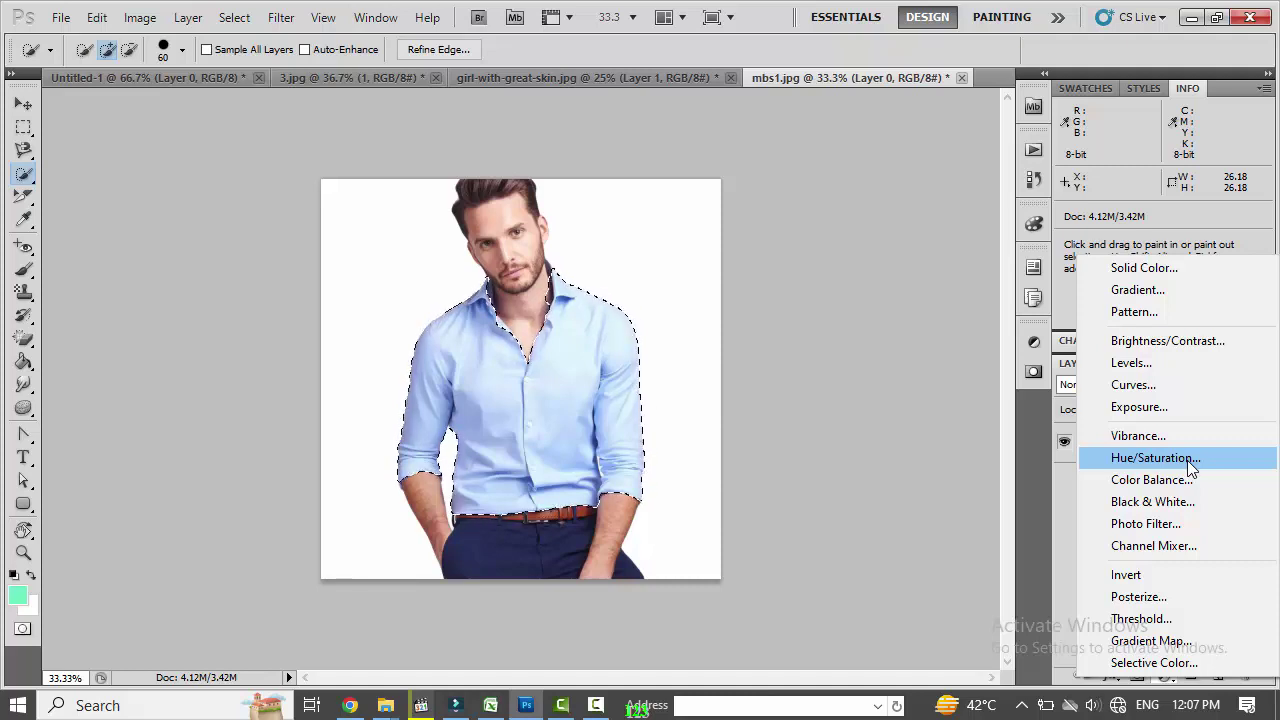
{"action": "left_click", "coordinate": [1187, 460]}
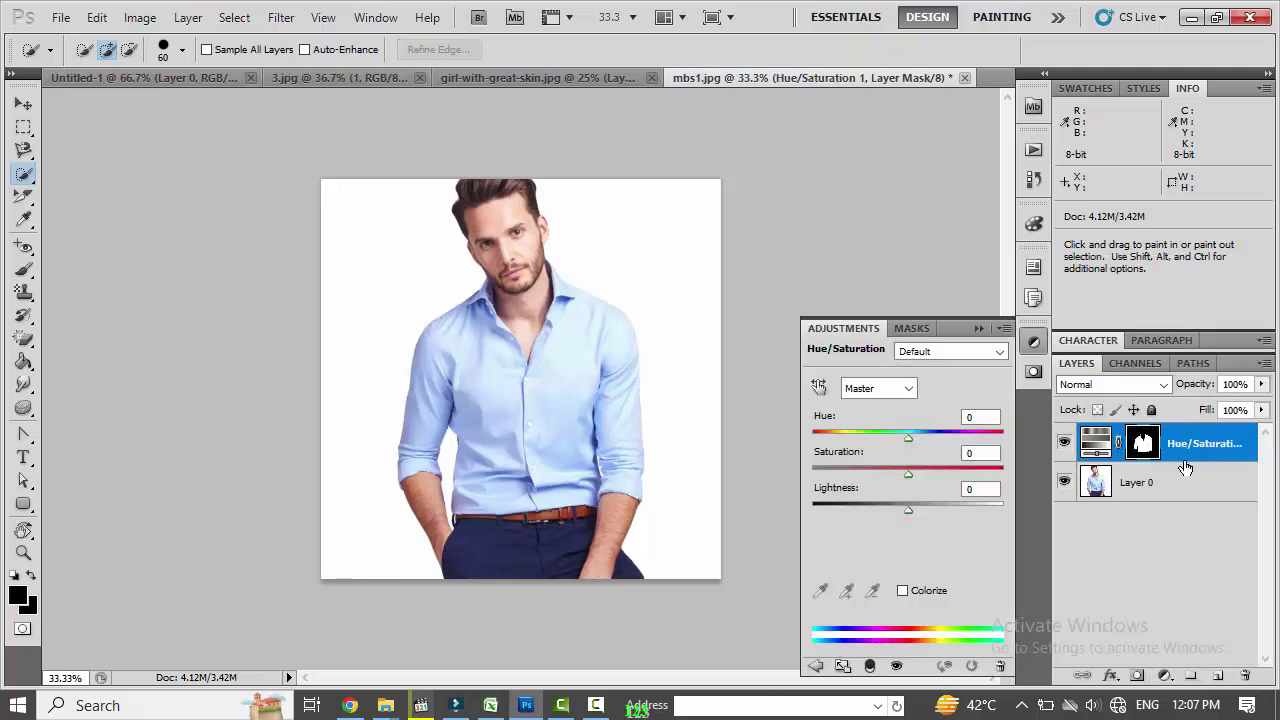
{"action": "mouse_move", "coordinate": [913, 440]}
{"action": "left_mouse_down"}
{"action": "mouse_move", "coordinate": [952, 440]}
{"action": "mouse_move", "coordinate": [851, 440]}
{"action": "mouse_move", "coordinate": [894, 447]}
{"action": "mouse_move", "coordinate": [857, 443]}
{"action": "mouse_move", "coordinate": [917, 475]}
{"action": "mouse_move", "coordinate": [952, 473]}
{"action": "mouse_move", "coordinate": [837, 465]}
{"action": "mouse_move", "coordinate": [908, 438]}
{"action": "mouse_move", "coordinate": [851, 438]}
{"action": "mouse_move", "coordinate": [852, 475]}
{"action": "mouse_move", "coordinate": [928, 474]}
{"action": "mouse_move", "coordinate": [865, 480]}
{"action": "mouse_move", "coordinate": [898, 507]}
{"action": "mouse_move", "coordinate": [872, 504]}
{"action": "mouse_move", "coordinate": [914, 506]}
{"action": "mouse_move", "coordinate": [898, 506]}
{"action": "left_mouse_up"}
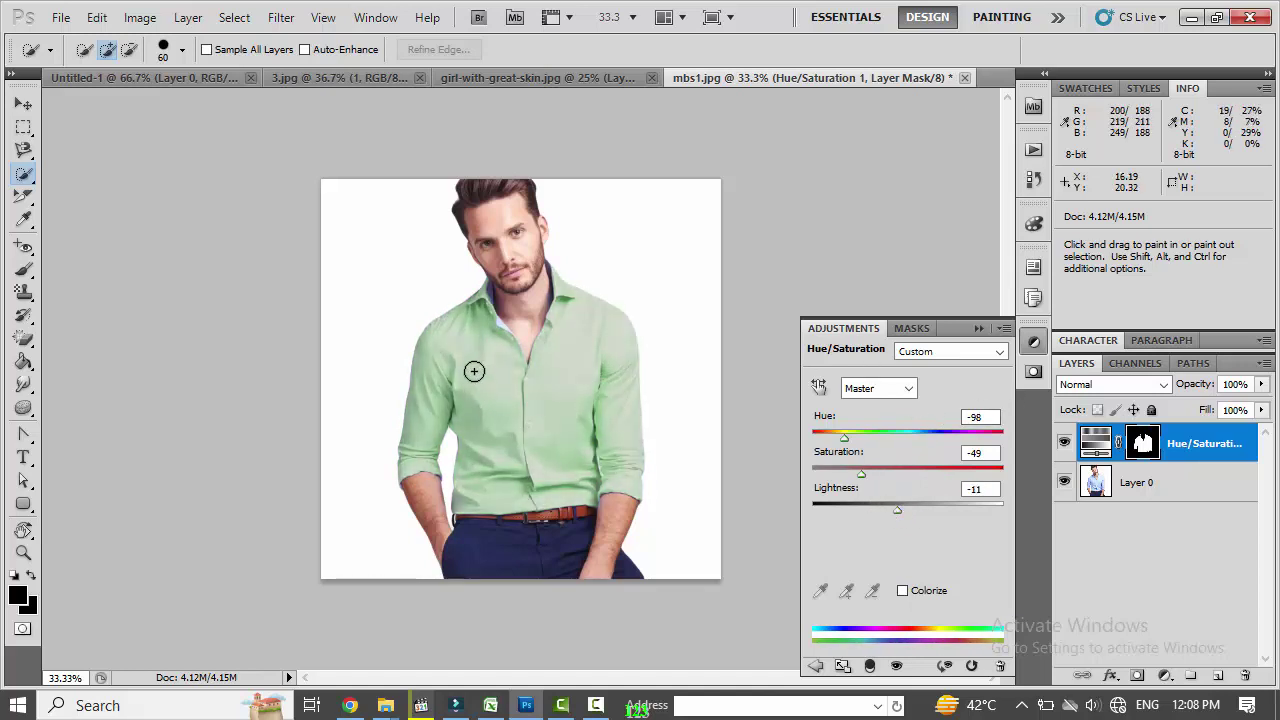
Step: Open Lip.png, the close-up of pink lips, from the sample folder
{"action": "left_click", "coordinate": [61, 17]}
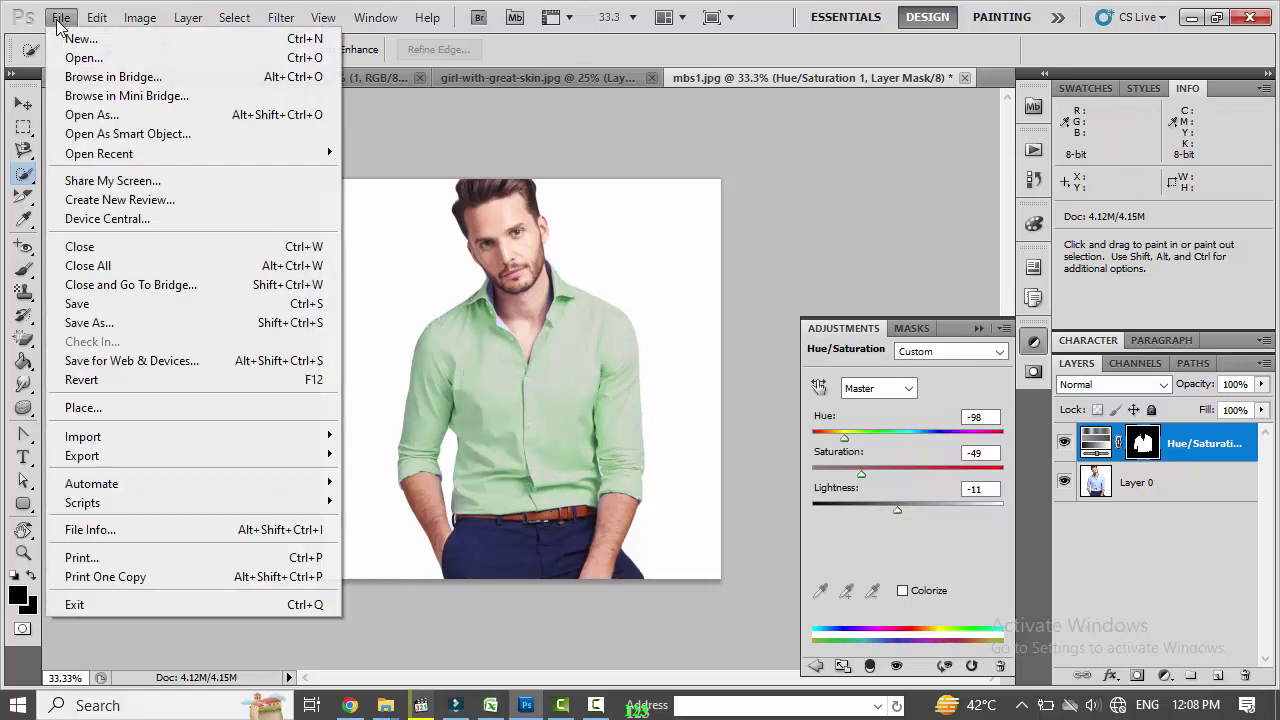
{"action": "left_click", "coordinate": [83, 60]}
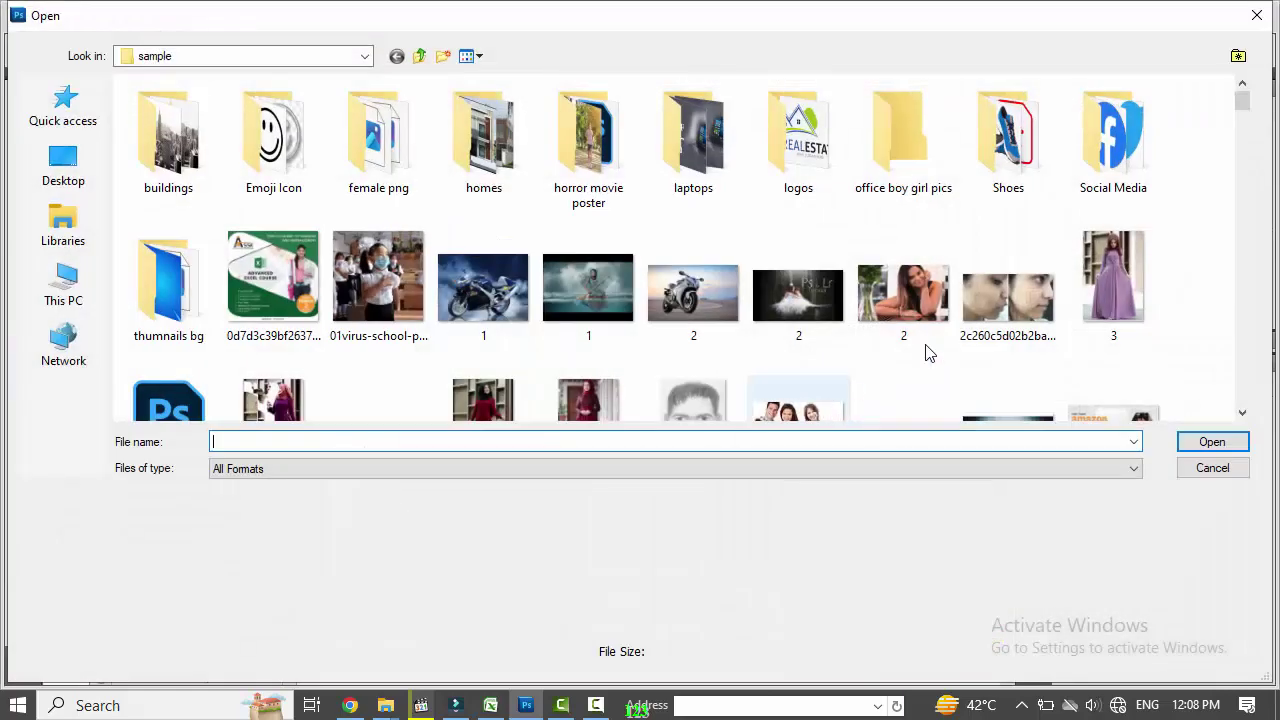
{"action": "left_click_drag", "start_coordinate": [1243, 113], "coordinate": [1240, 274]}
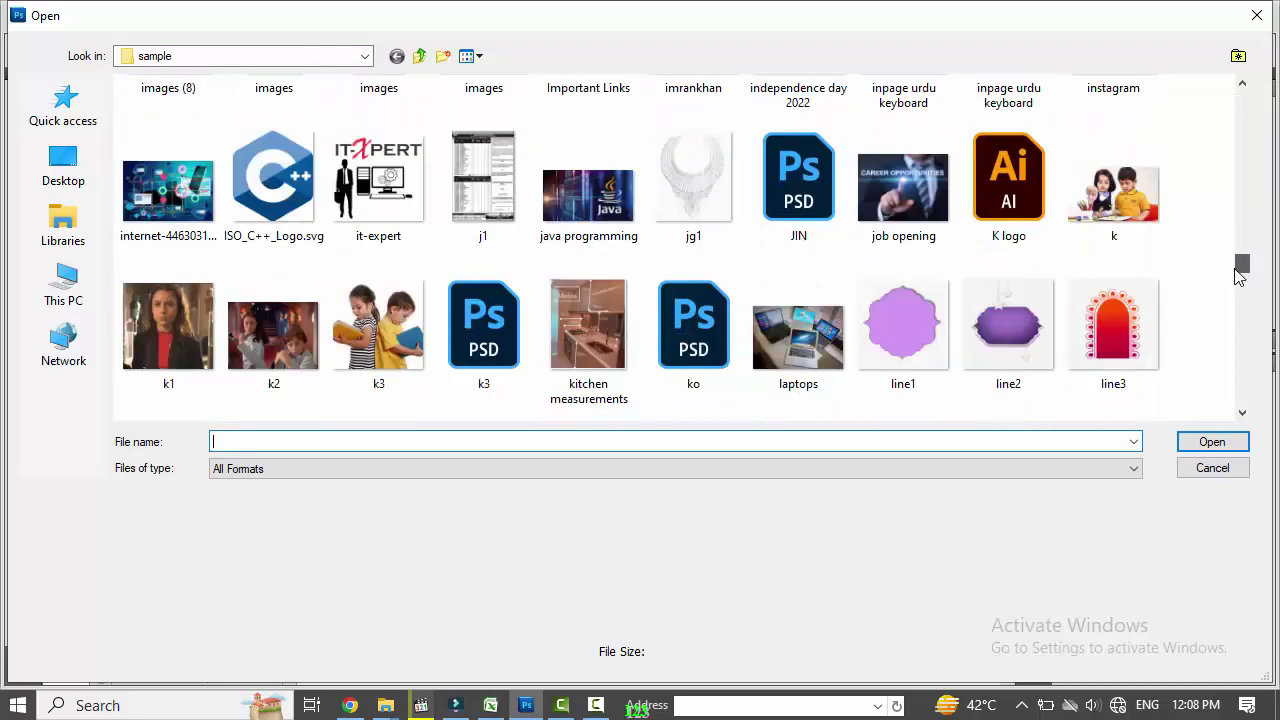
{"action": "left_click_drag", "start_coordinate": [1238, 274], "coordinate": [1238, 290]}
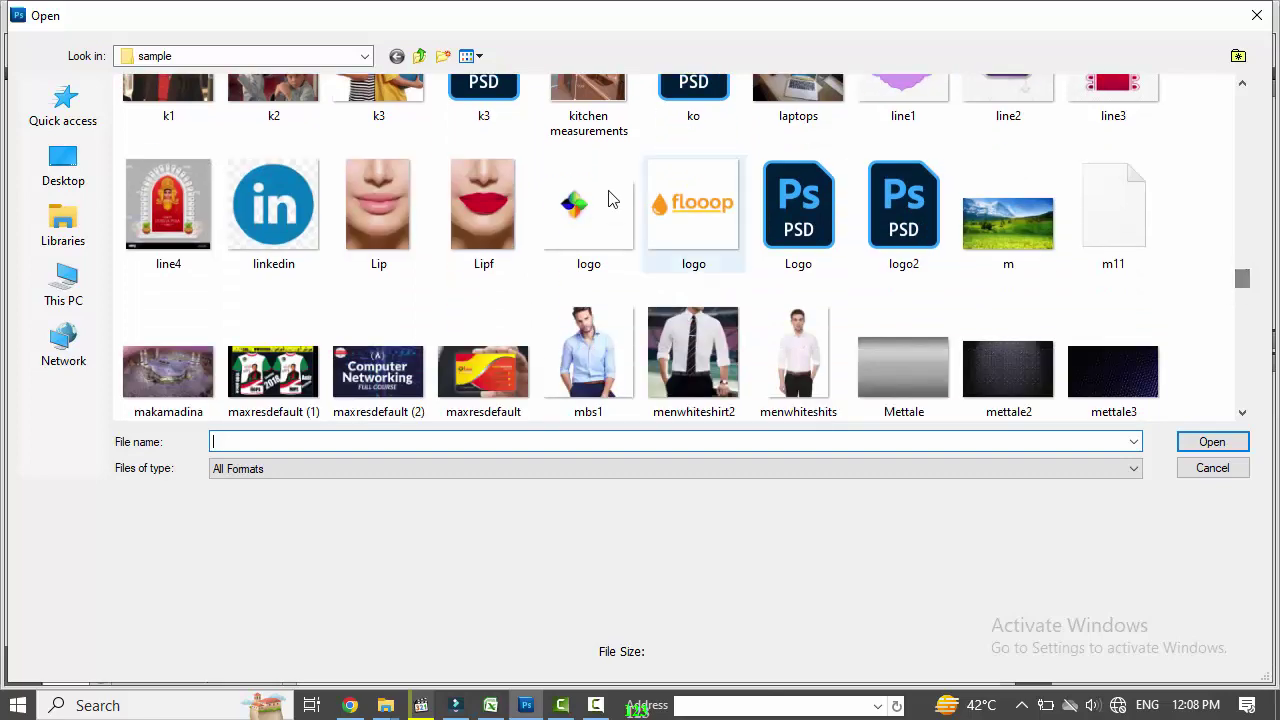
{"action": "left_click", "coordinate": [377, 226]}
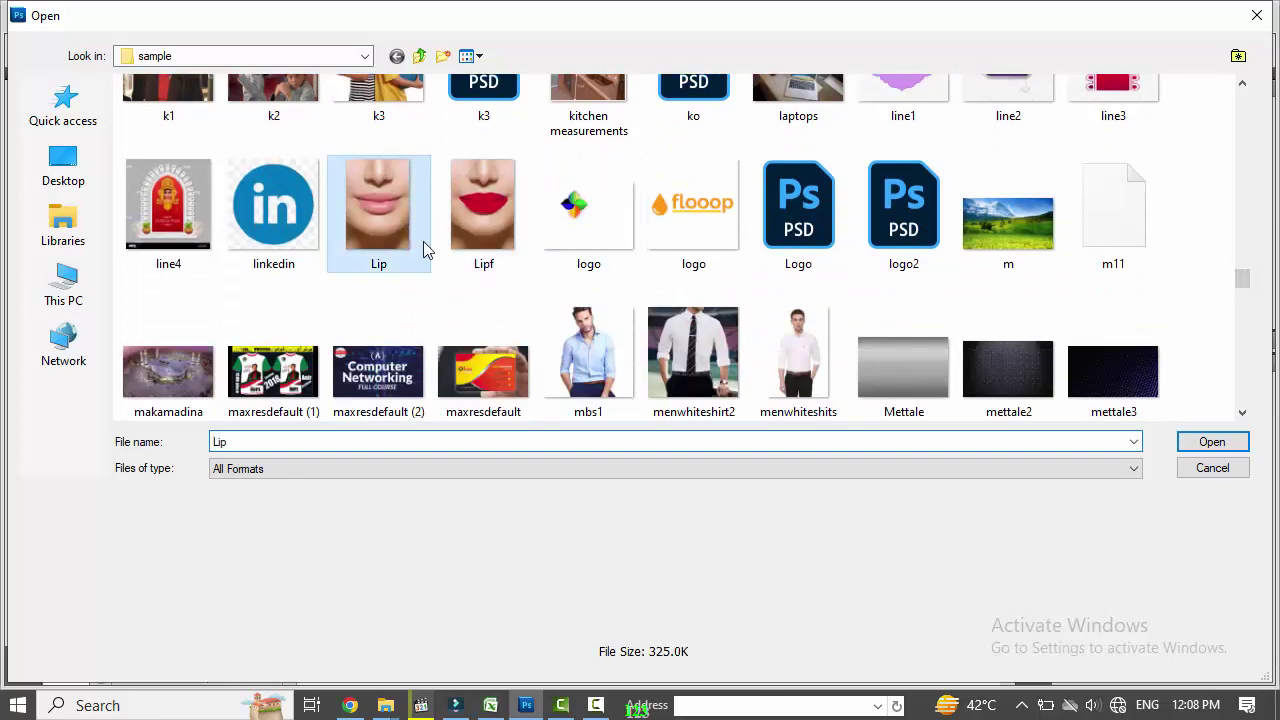
{"action": "left_click", "coordinate": [1212, 443]}
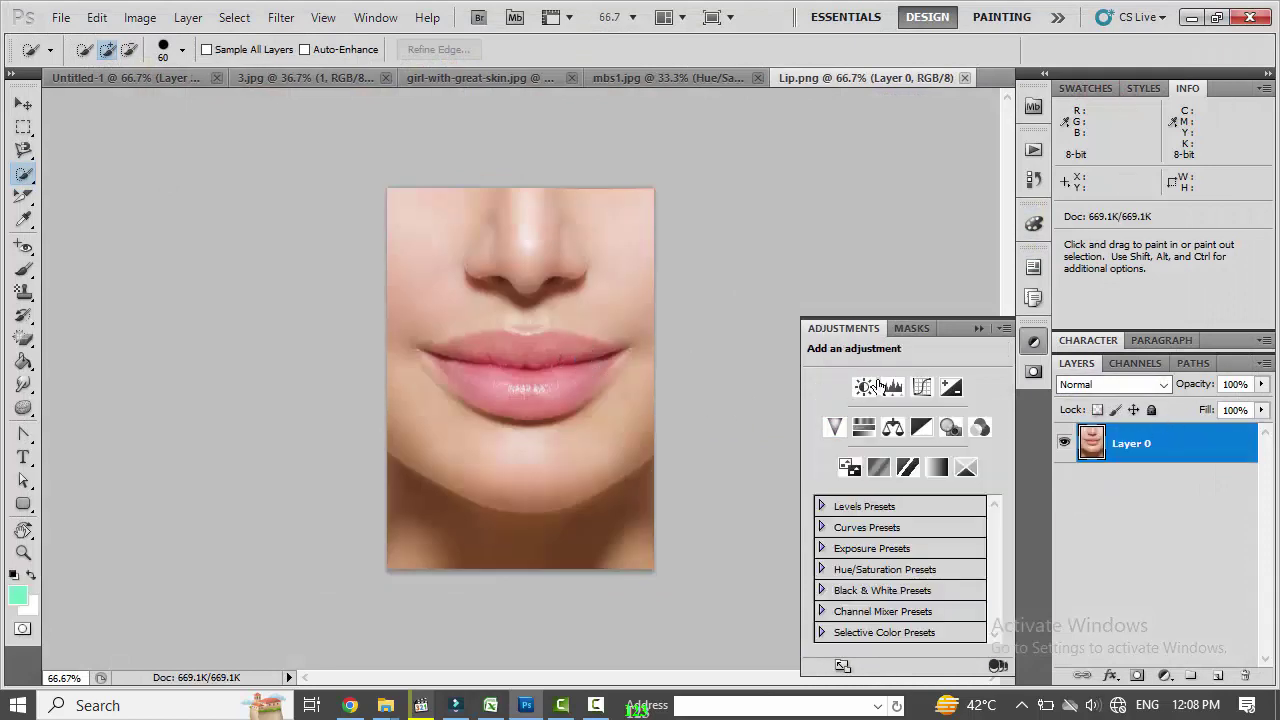
Step: Zoom in and Quick Select both lips, using a smaller brush for the right corner
{"action": "left_click", "coordinate": [979, 328]}
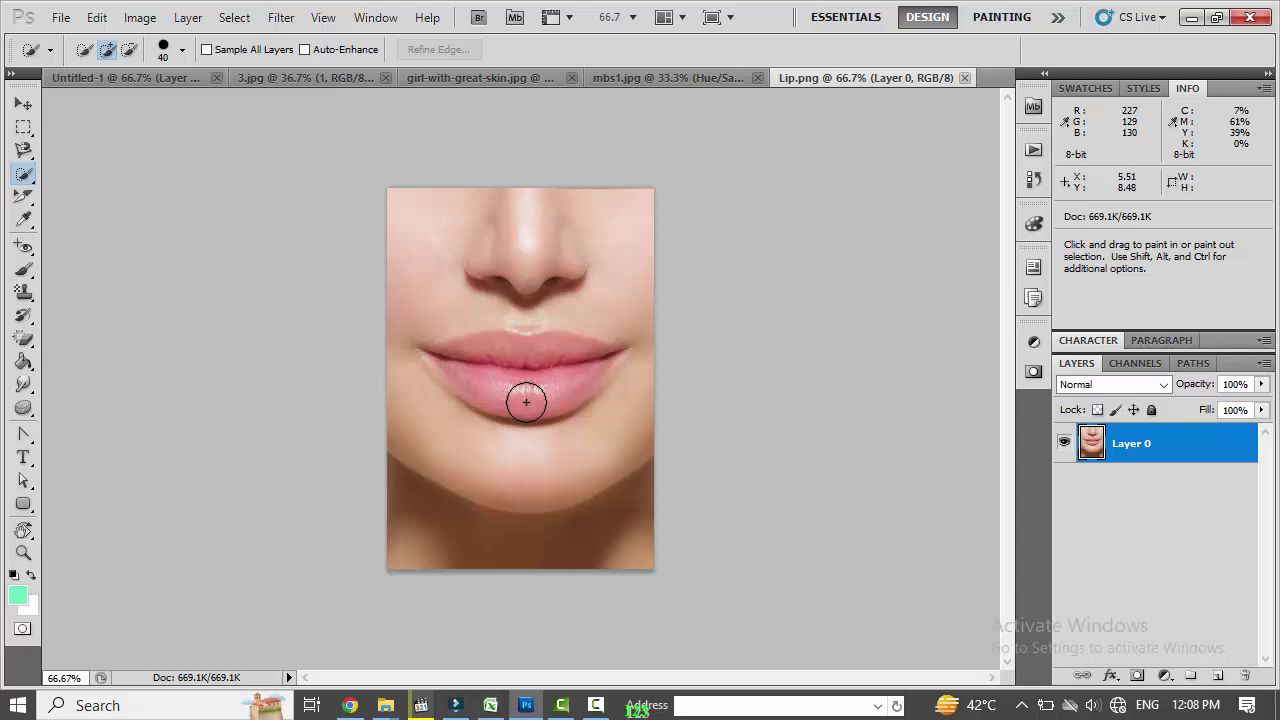
{"action": "scroll", "coordinate": [549, 405], "scroll_direction": "up", "scroll_amount": 2}
{"action": "scroll", "coordinate": [560, 405], "scroll_direction": "up", "scroll_amount": 2}
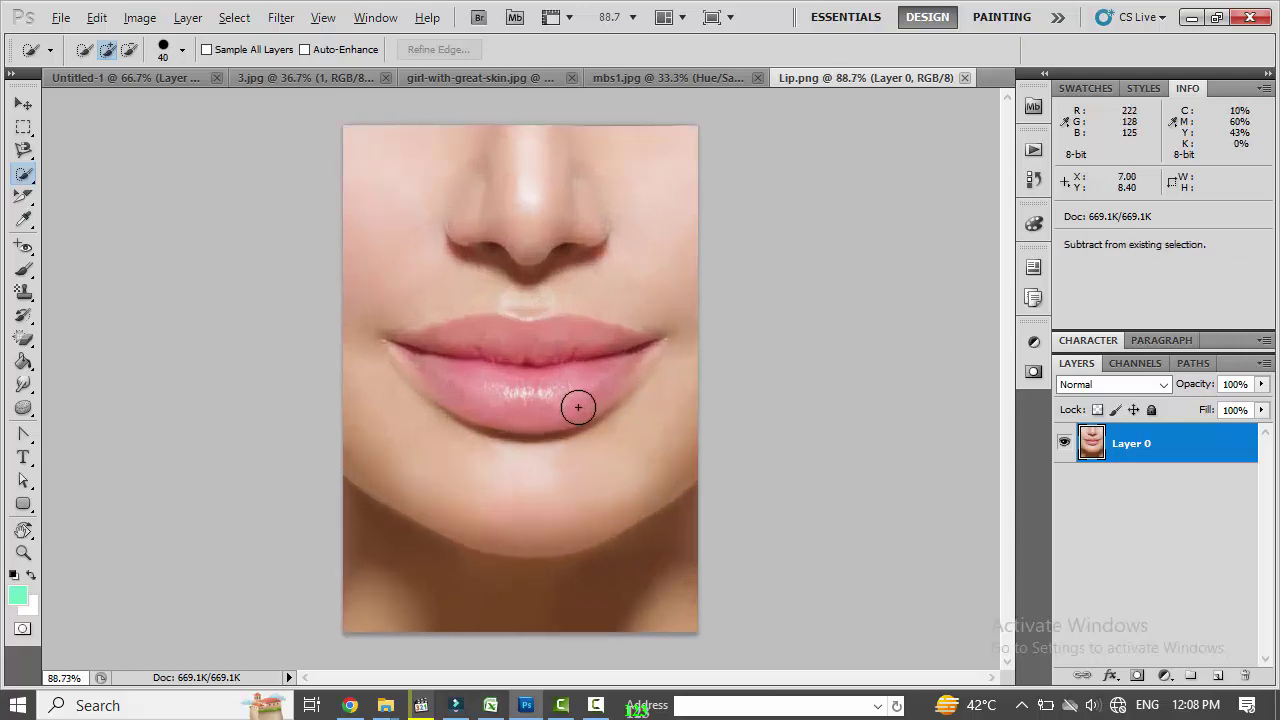
{"action": "scroll", "coordinate": [571, 404], "scroll_direction": "up", "scroll_amount": 2}
{"action": "left_click_drag", "start_coordinate": [537, 408], "coordinate": [574, 388]}
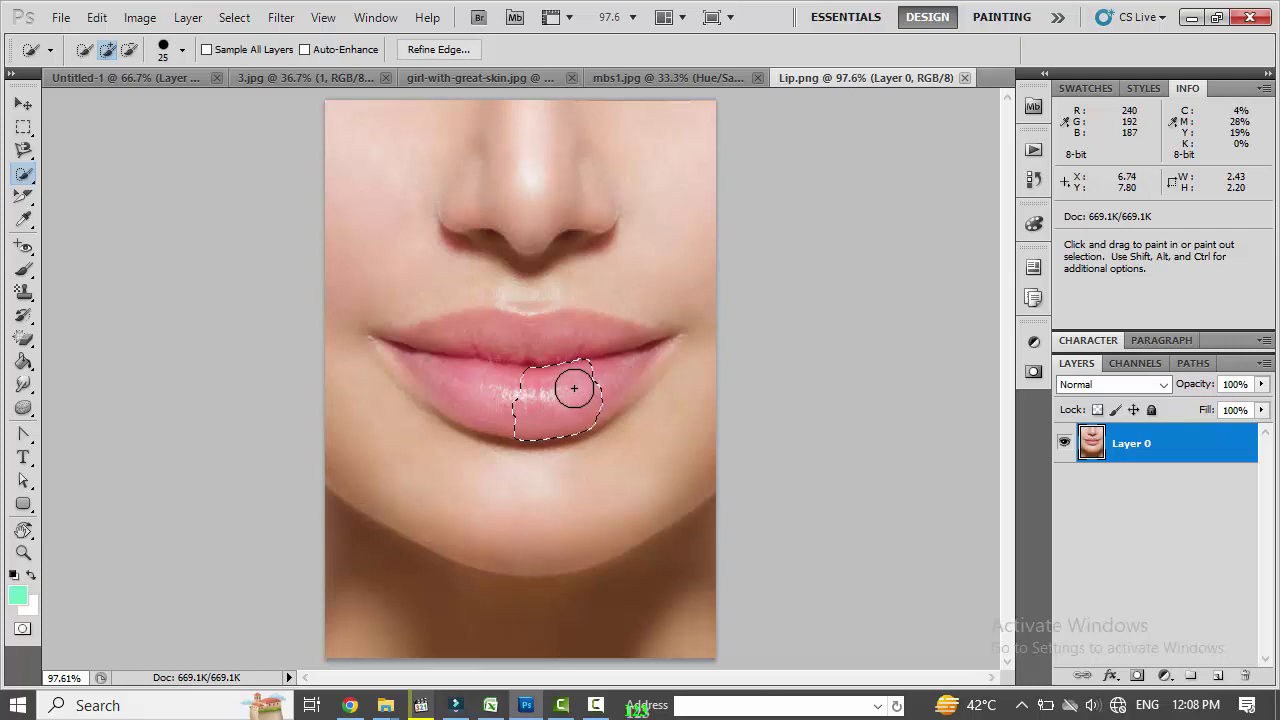
{"action": "key", "text": "bracketleft"}
{"action": "mouse_move", "coordinate": [622, 356]}
{"action": "left_mouse_down"}
{"action": "mouse_move", "coordinate": [574, 331]}
{"action": "mouse_move", "coordinate": [470, 348]}
{"action": "mouse_move", "coordinate": [374, 340]}
{"action": "mouse_move", "coordinate": [462, 366]}
{"action": "mouse_move", "coordinate": [408, 369]}
{"action": "left_mouse_up"}
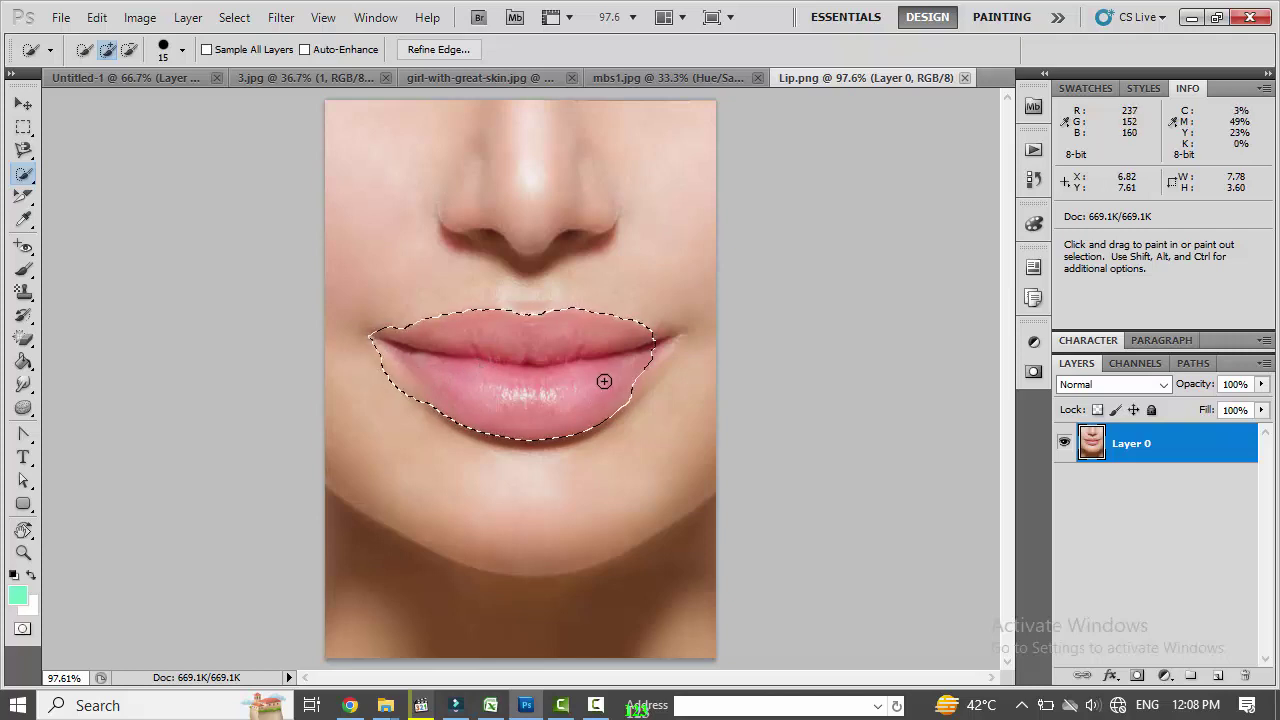
{"action": "mouse_move", "coordinate": [625, 374]}
{"action": "left_mouse_down"}
{"action": "mouse_move", "coordinate": [664, 336]}
{"action": "mouse_move", "coordinate": [666, 349]}
{"action": "mouse_move", "coordinate": [629, 363]}
{"action": "left_mouse_up"}
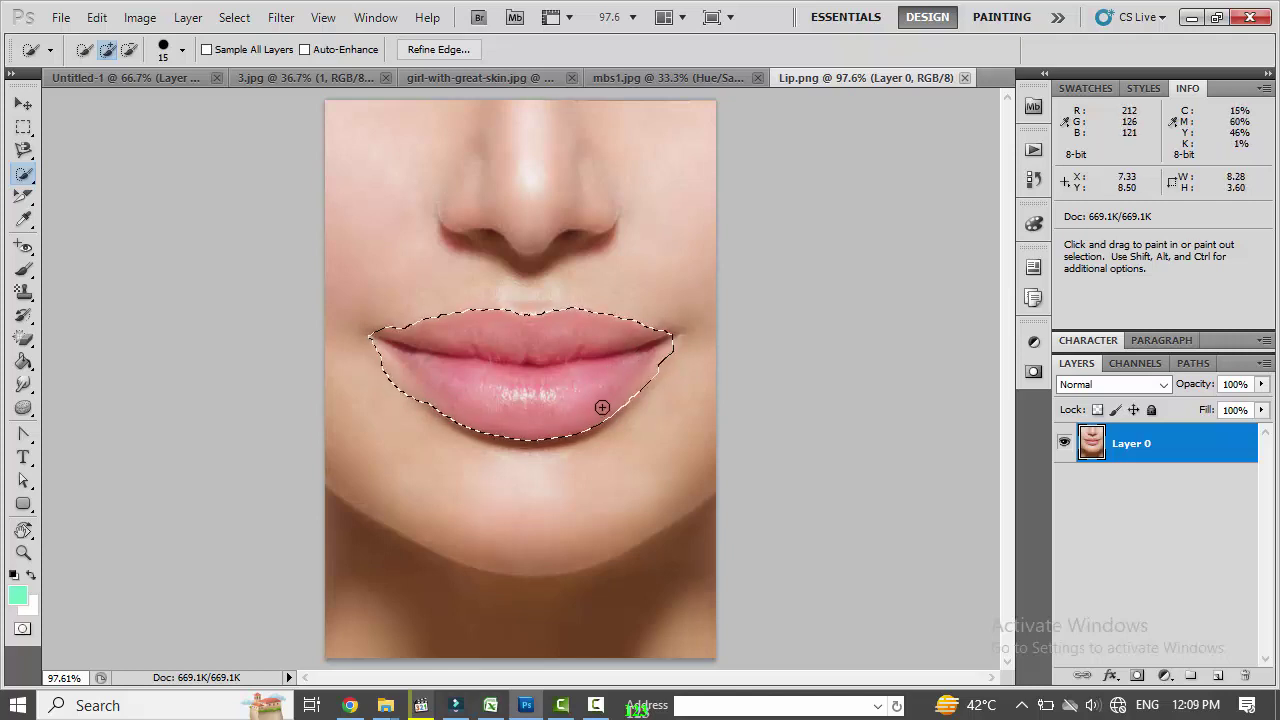
{"action": "left_click", "coordinate": [1164, 676]}
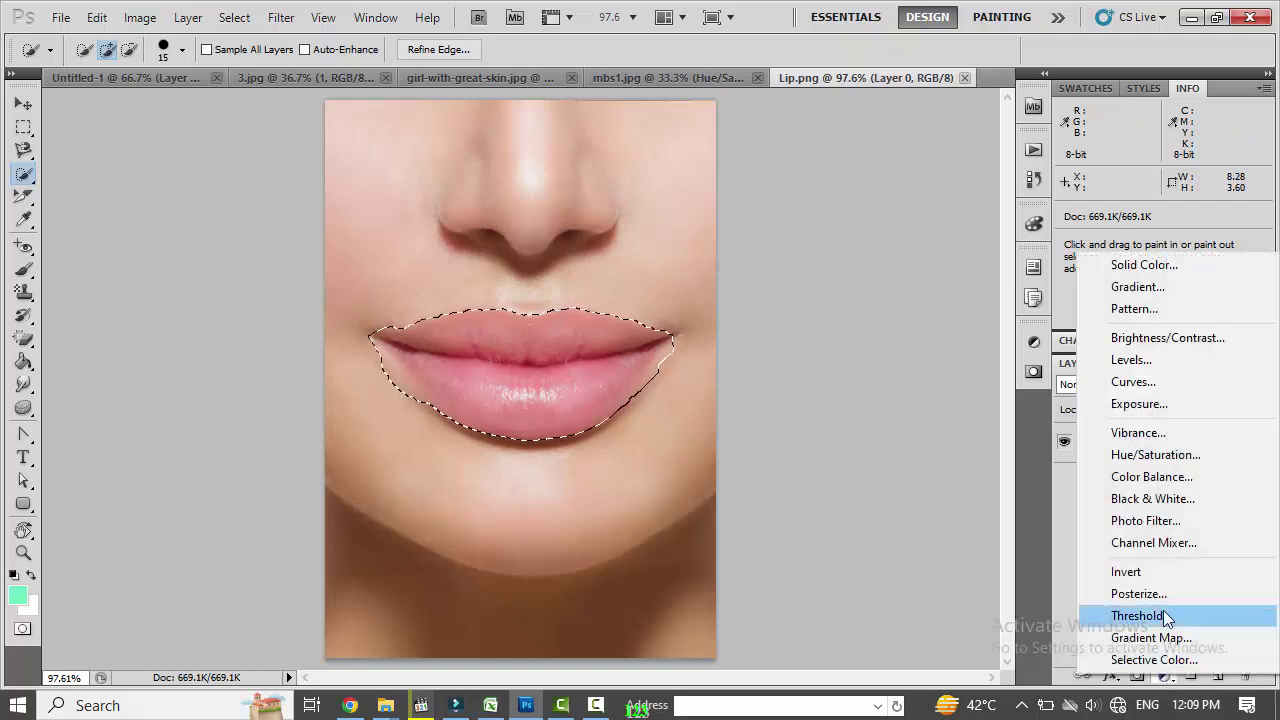
Step: Add a Hue/Saturation layer to the lips with Hue at -33 for vivid pink
{"action": "left_click", "coordinate": [1164, 456]}
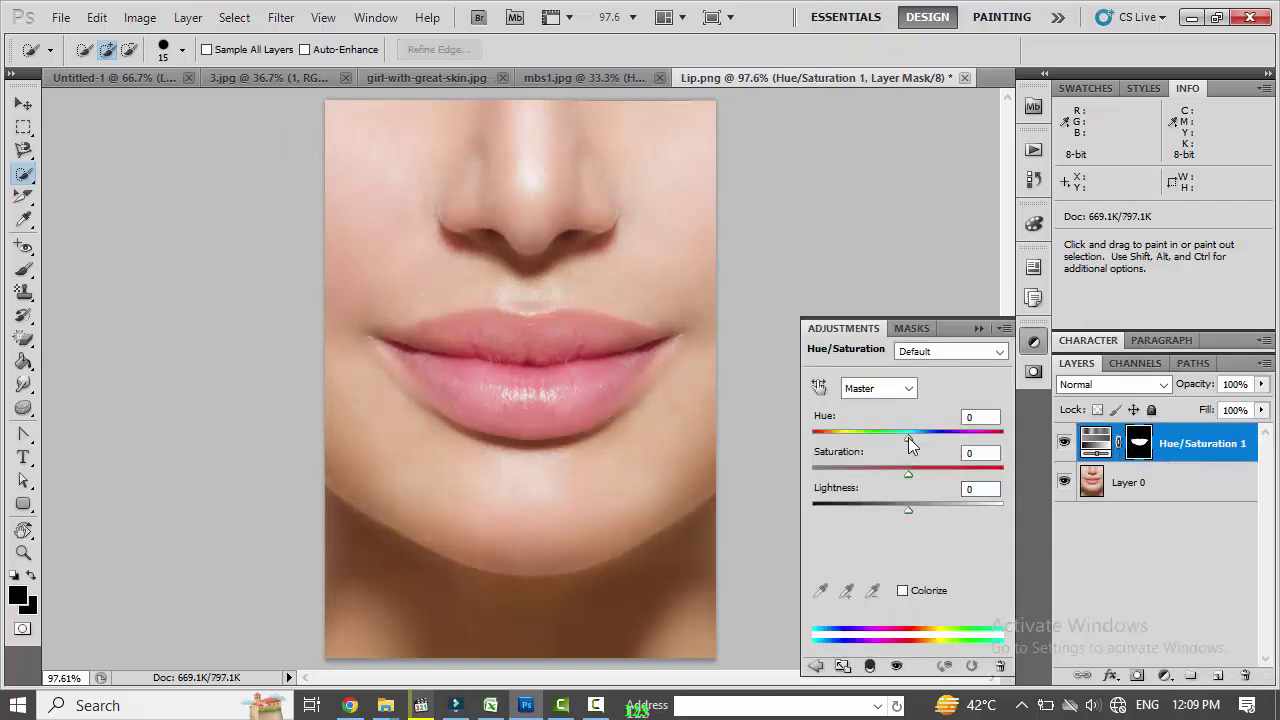
{"action": "left_click_drag", "start_coordinate": [909, 438], "coordinate": [911, 438]}
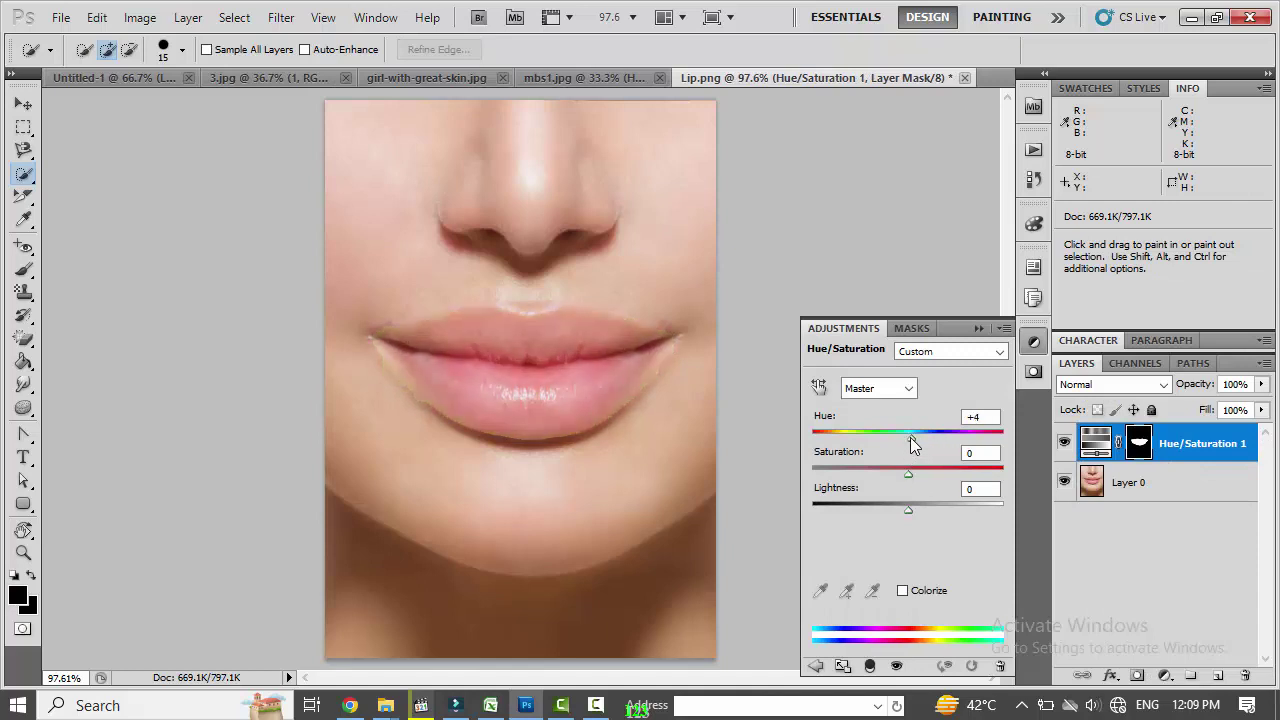
{"action": "left_click_drag", "start_coordinate": [898, 444], "coordinate": [876, 444]}
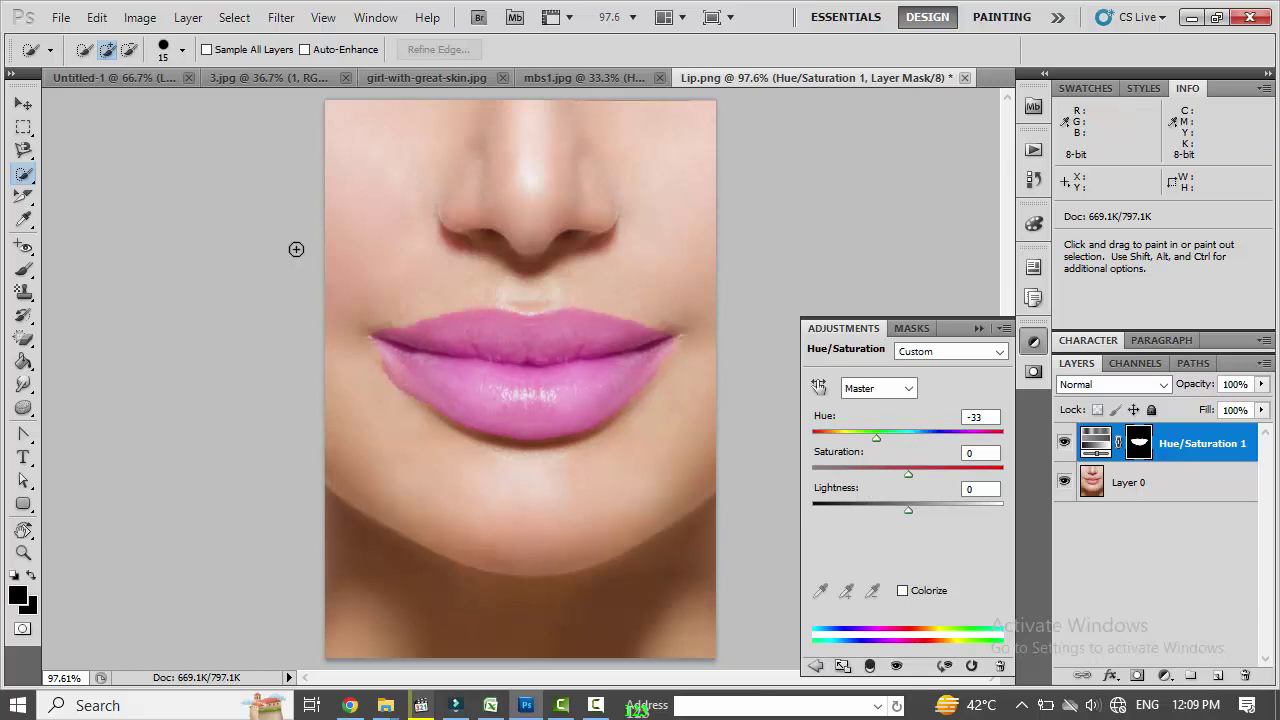
{"action": "left_click", "coordinate": [102, 22]}
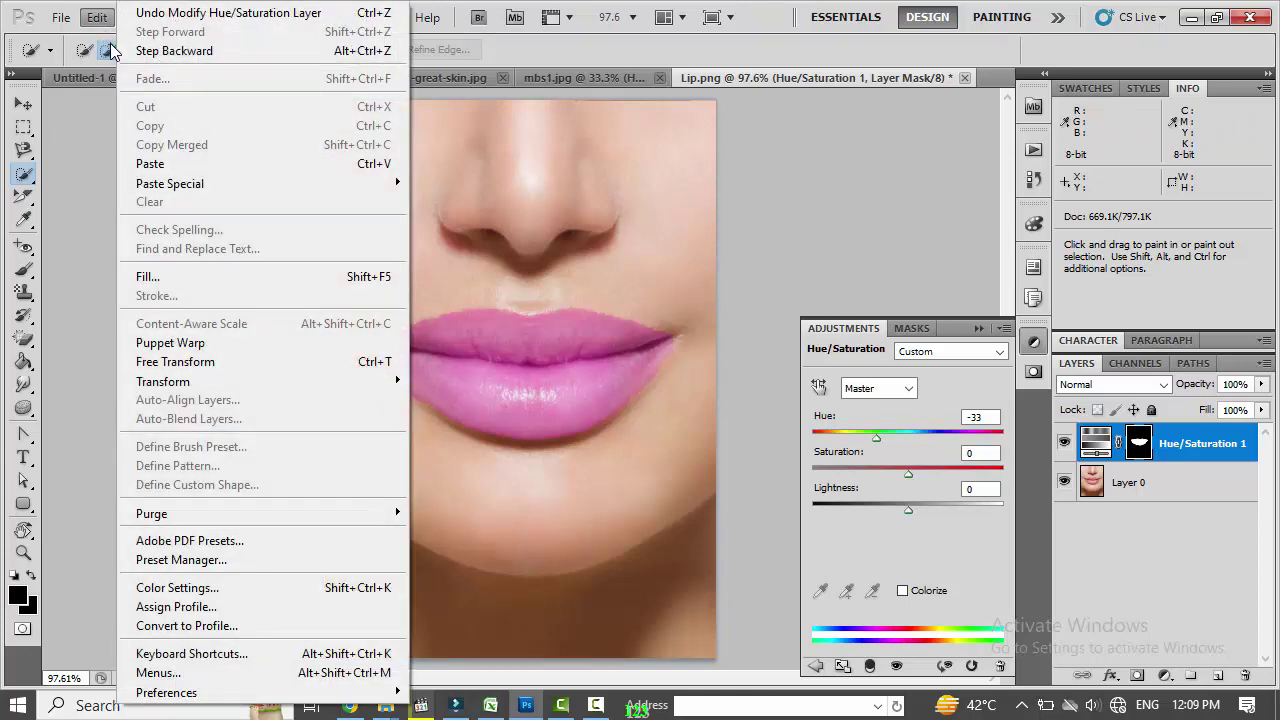
Step: Open photoshop-eye-color-red.jpg, the violet-eyed portrait, from the sample folder
{"action": "left_click", "coordinate": [90, 57]}
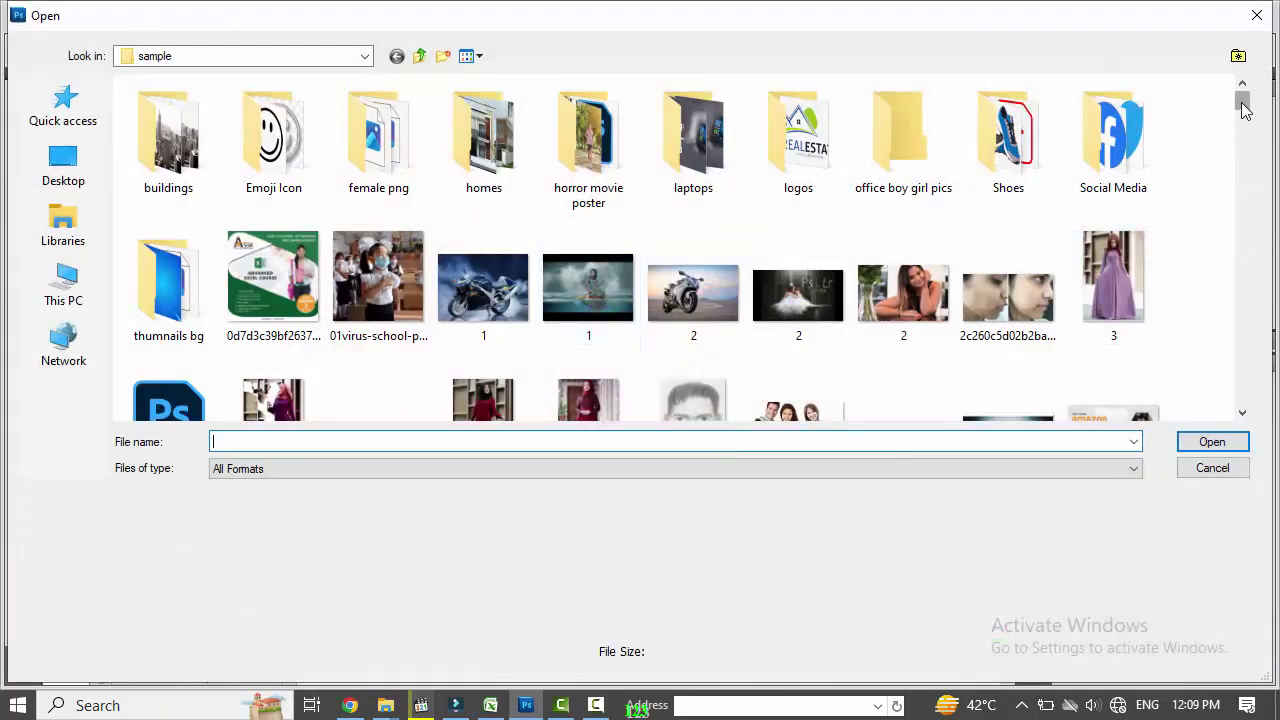
{"action": "left_click_drag", "start_coordinate": [1245, 108], "coordinate": [1259, 177]}
{"action": "left_click_drag", "start_coordinate": [1252, 152], "coordinate": [1263, 205]}
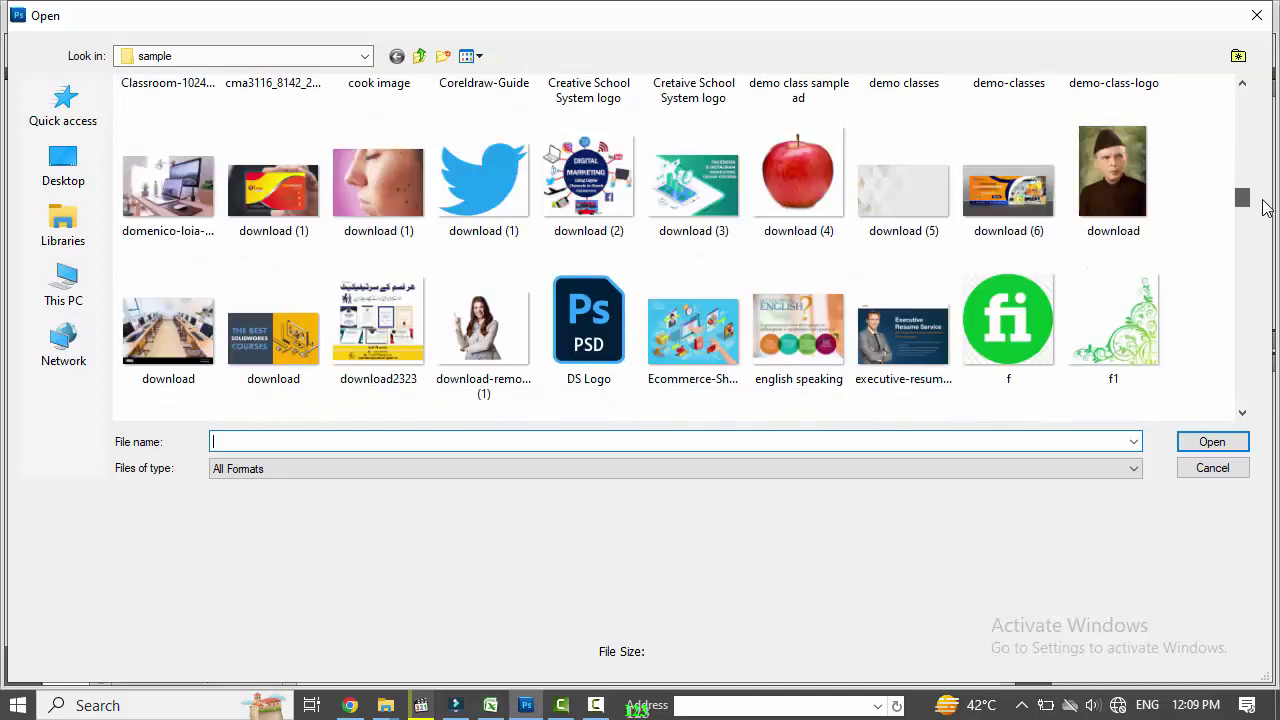
{"action": "left_click_drag", "start_coordinate": [1263, 207], "coordinate": [1266, 253]}
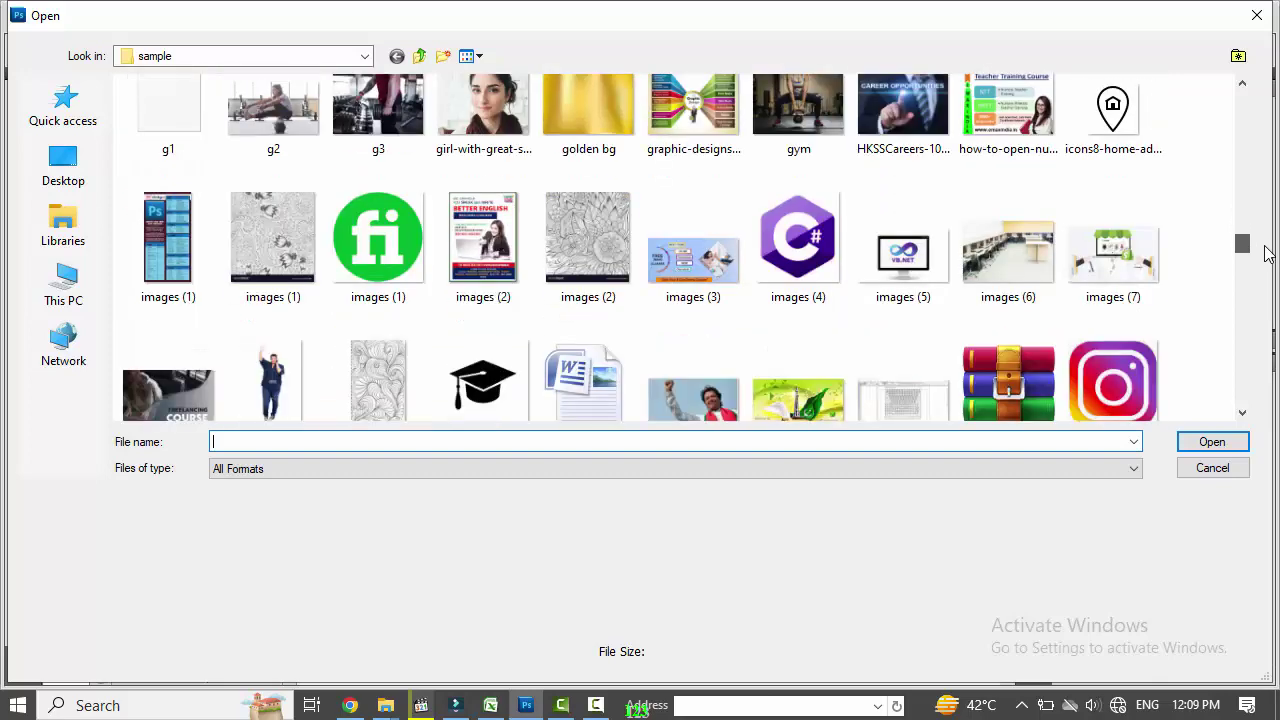
{"action": "left_click_drag", "start_coordinate": [1266, 253], "coordinate": [1276, 314]}
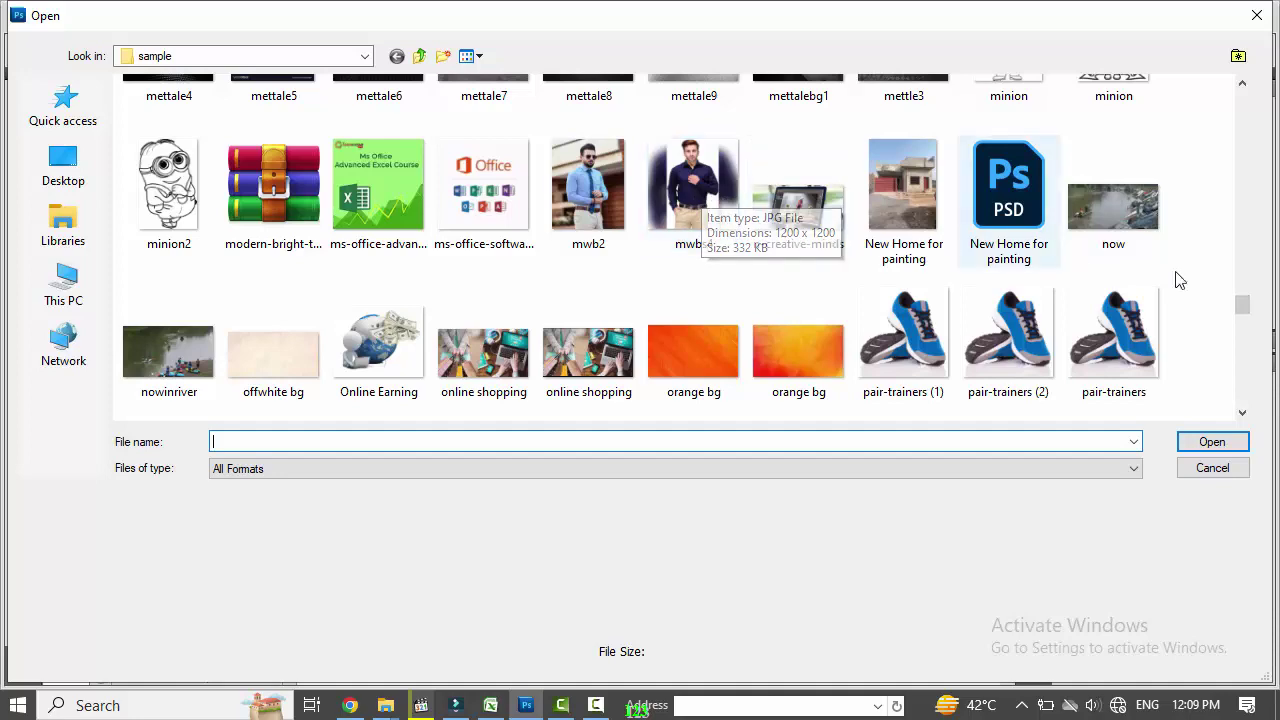
{"action": "left_click_drag", "start_coordinate": [1244, 310], "coordinate": [1244, 320]}
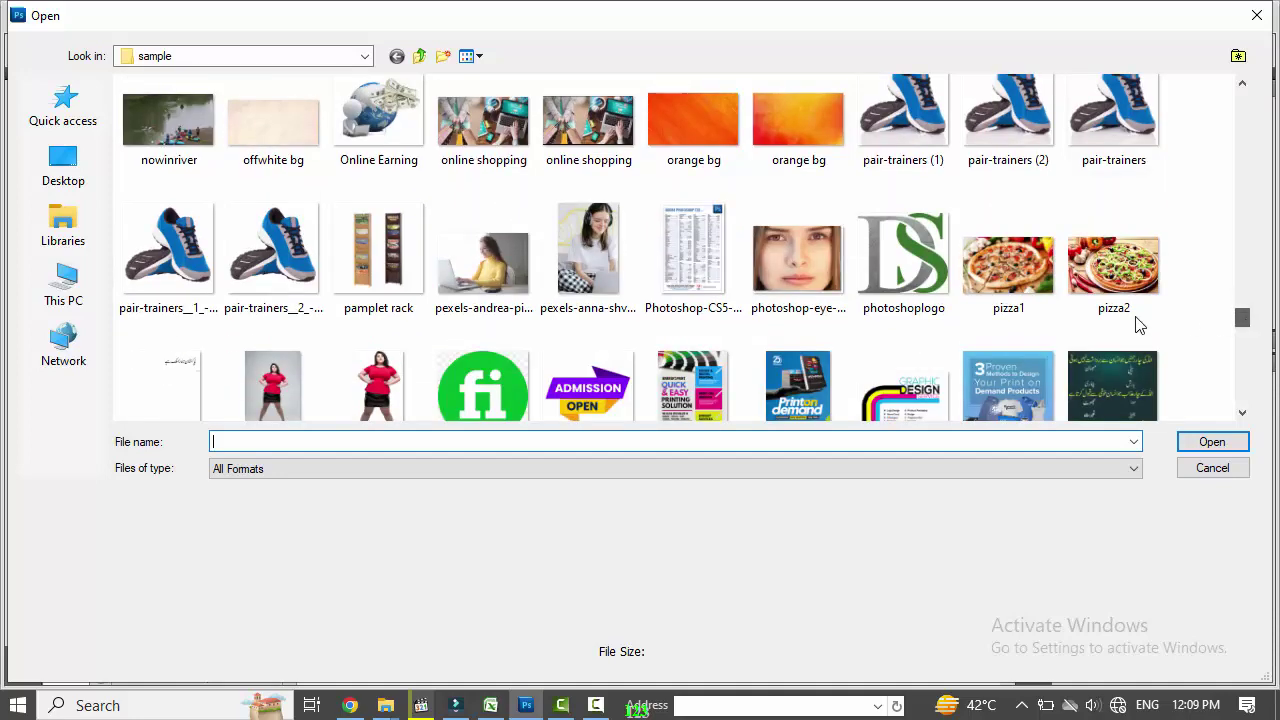
{"action": "left_click", "coordinate": [808, 262]}
{"action": "left_click", "coordinate": [1185, 441]}
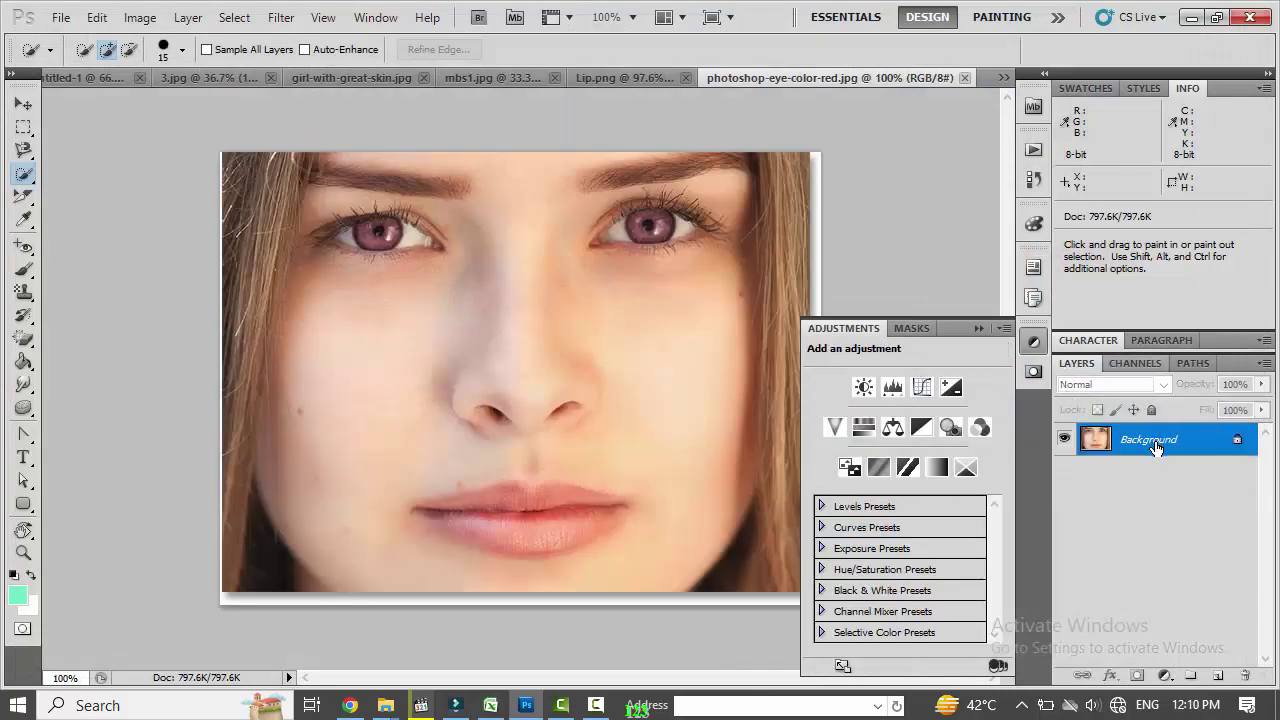
Step: Unlock the Background as Layer 0 and Quick Select the right-hand iris
{"action": "double_click", "coordinate": [1150, 440]}
{"action": "left_click", "coordinate": [845, 240]}
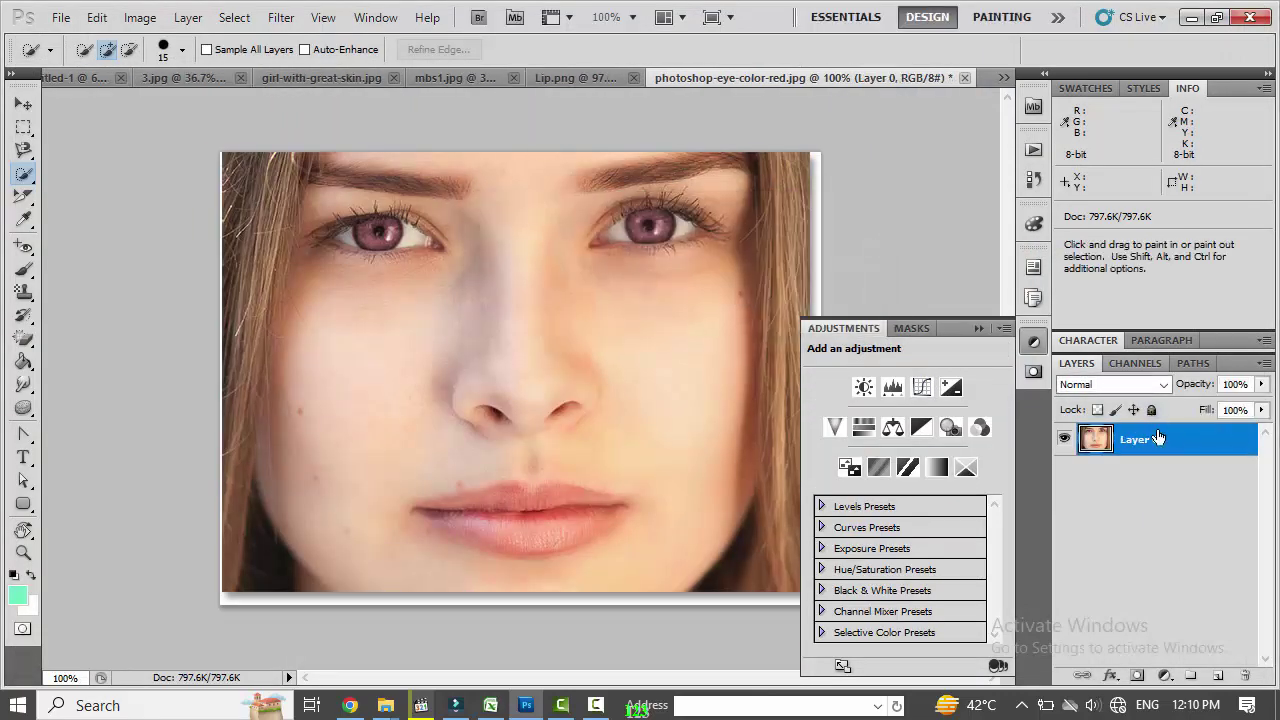
{"action": "left_click", "coordinate": [980, 328]}
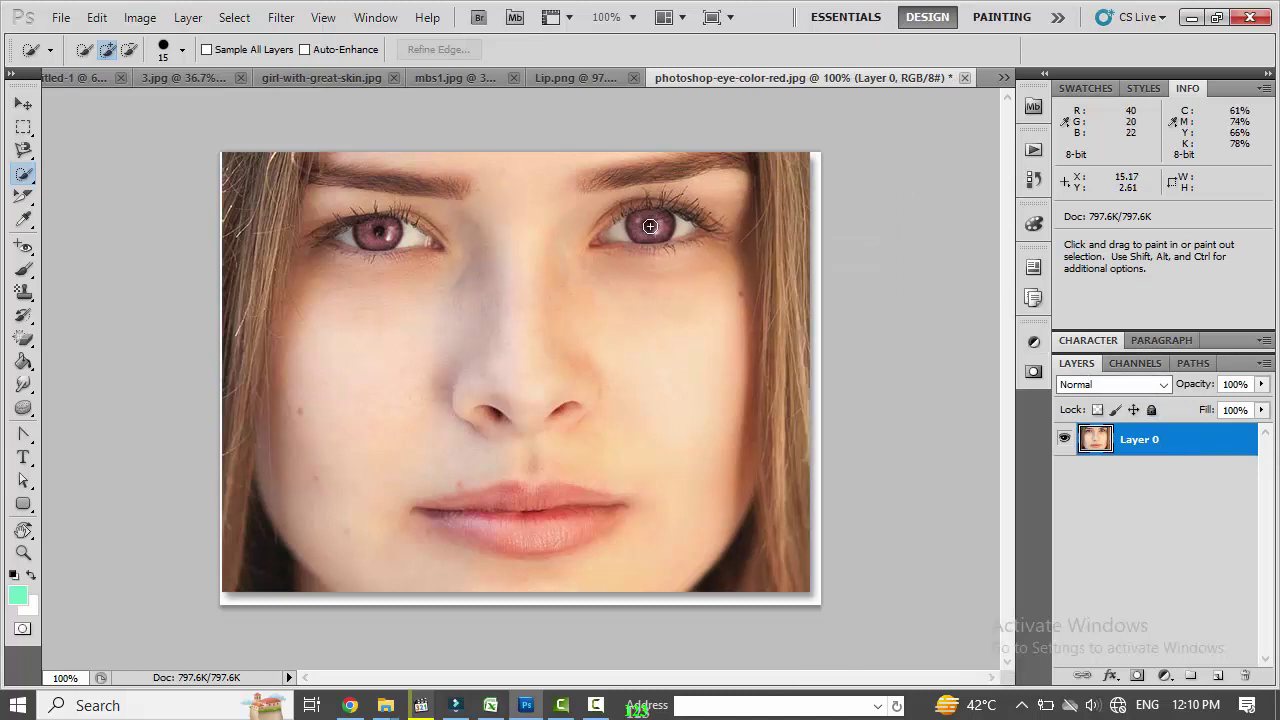
{"action": "left_click_drag", "start_coordinate": [661, 238], "coordinate": [648, 222]}
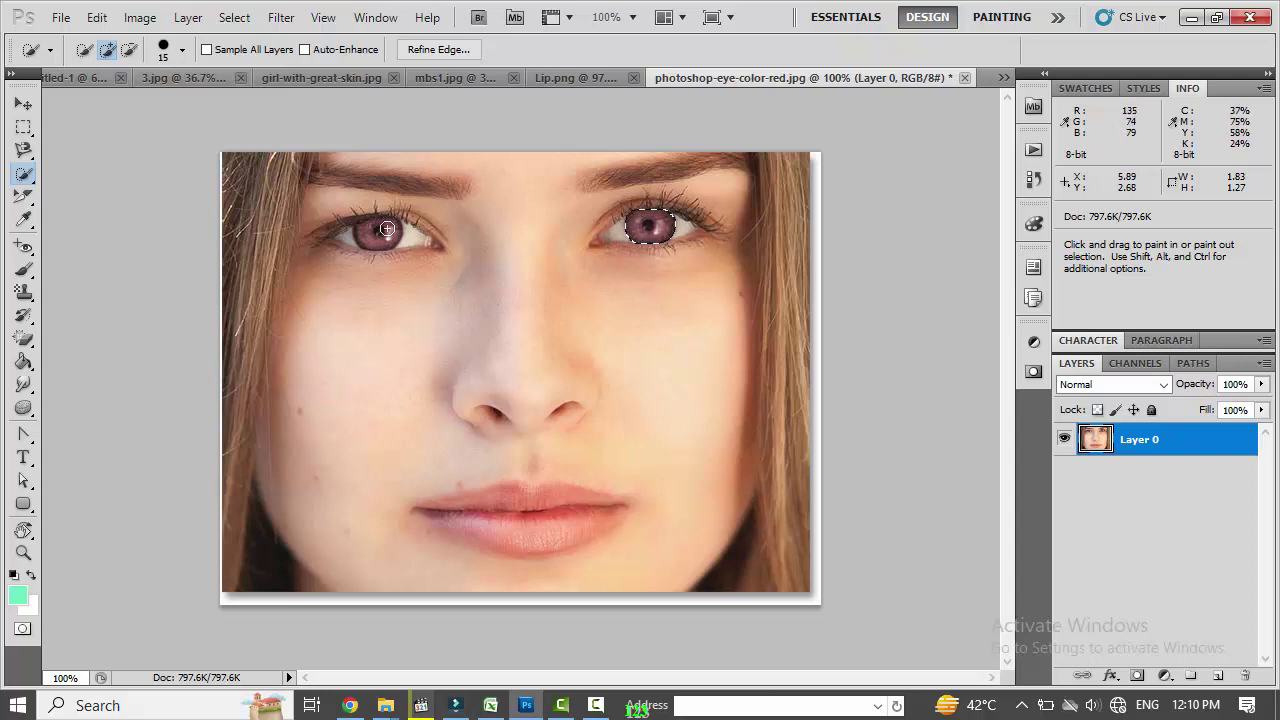
Step: Add the left iris to the selection by tracing it with the Lasso tool
{"action": "key", "text": "shift"}
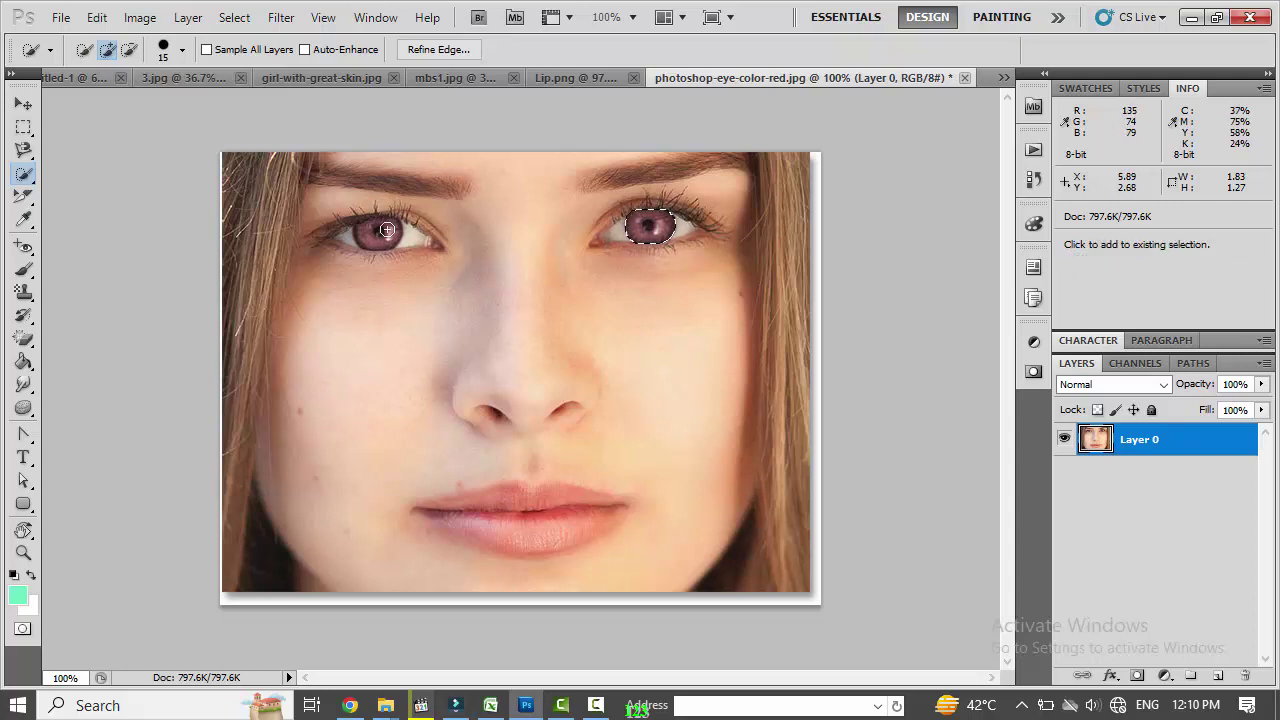
{"action": "left_click", "coordinate": [382, 236], "text": "shift"}
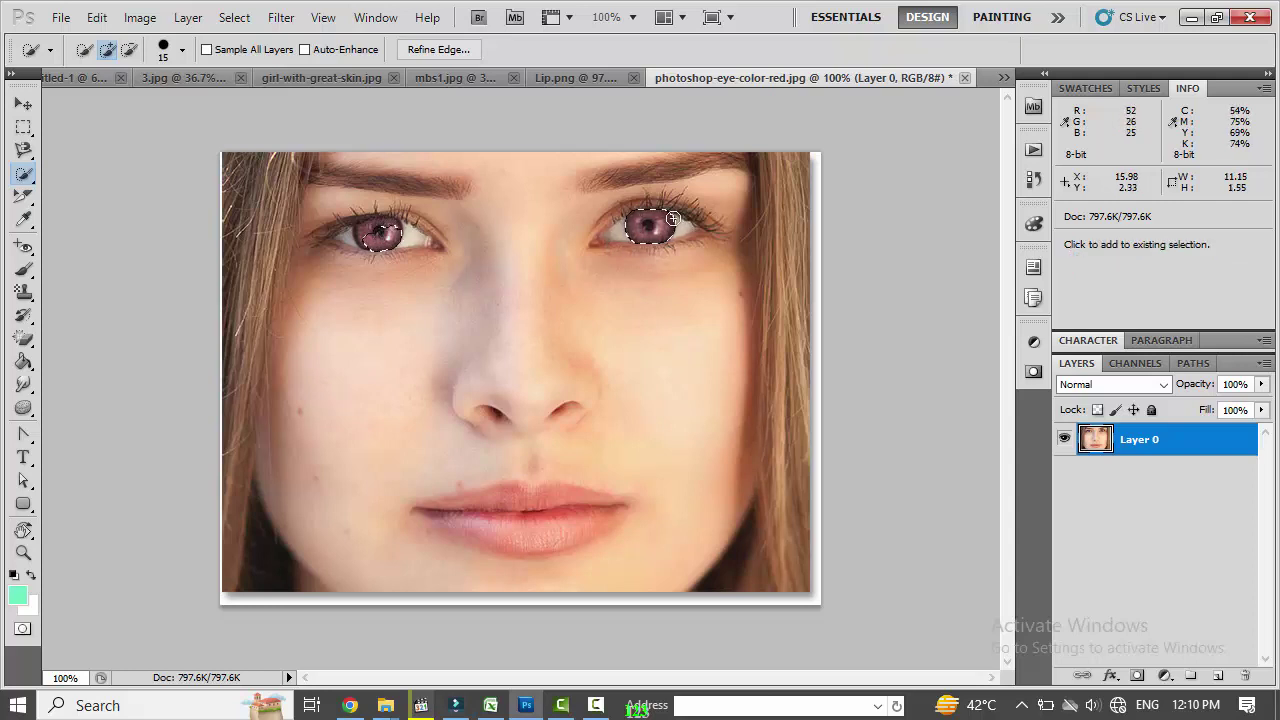
{"action": "left_click_drag", "start_coordinate": [379, 234], "coordinate": [351, 212]}
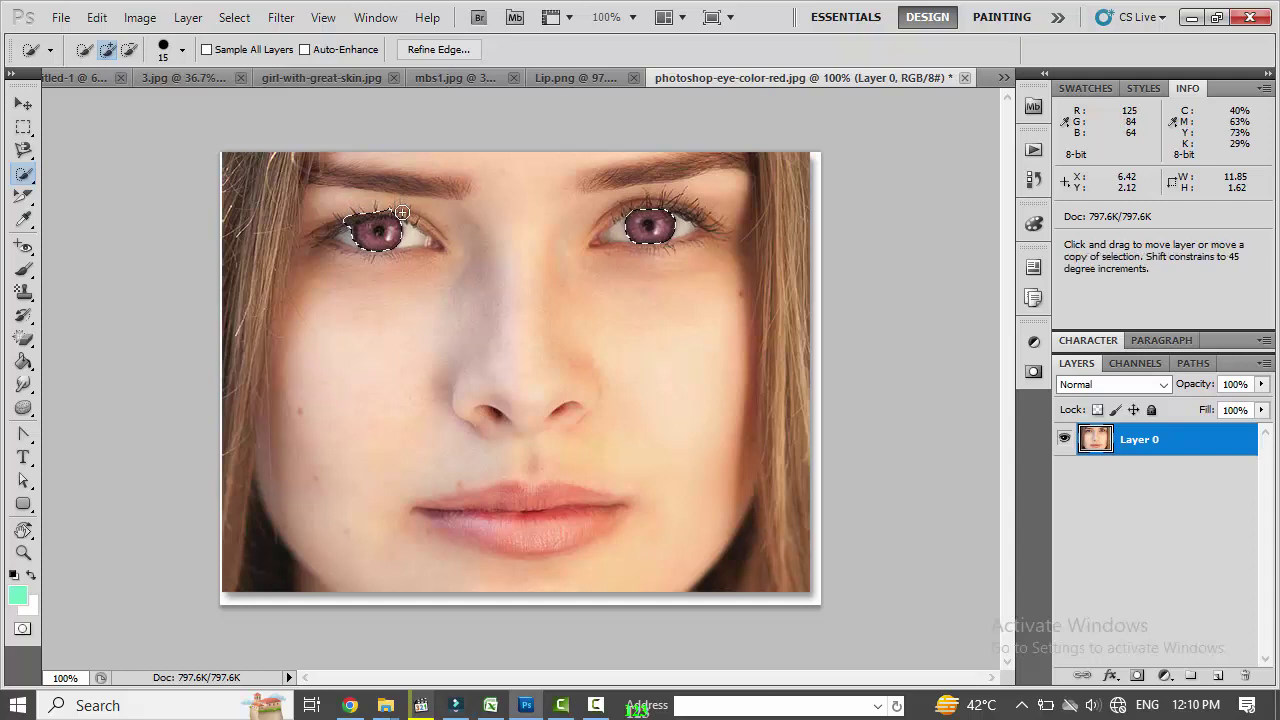
{"action": "key", "text": "ctrl+z"}
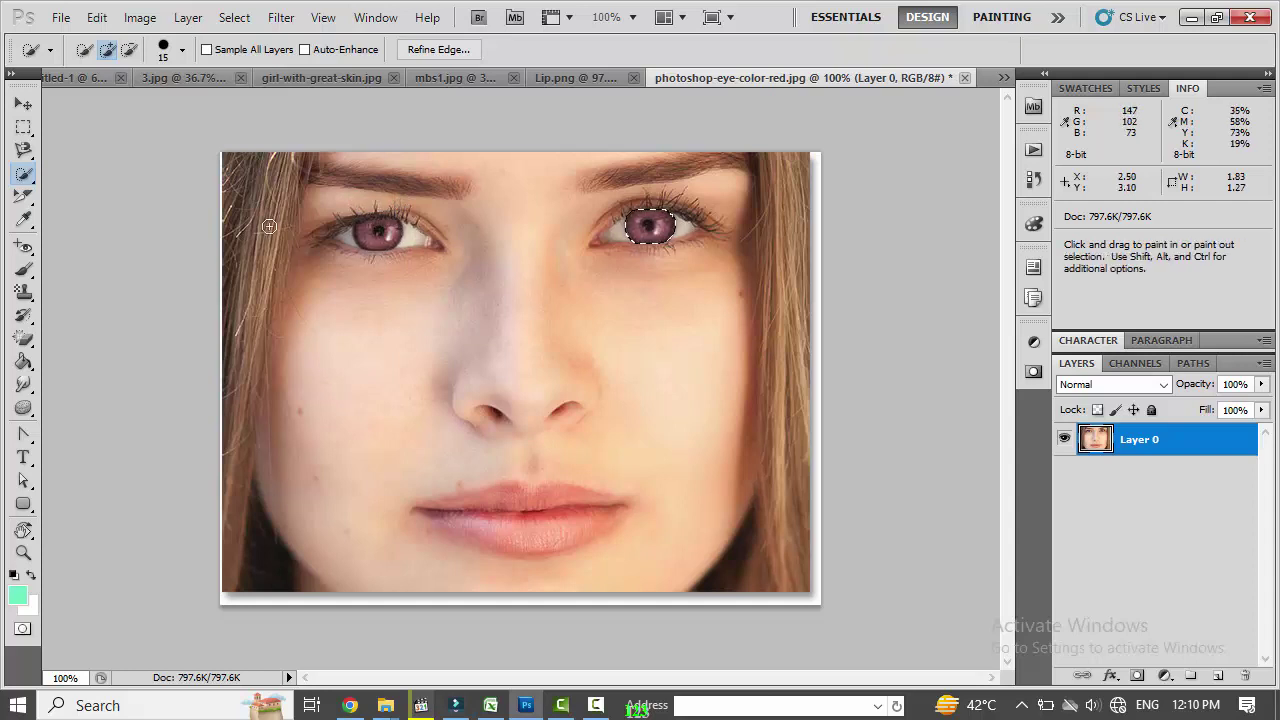
{"action": "left_click", "coordinate": [27, 153]}
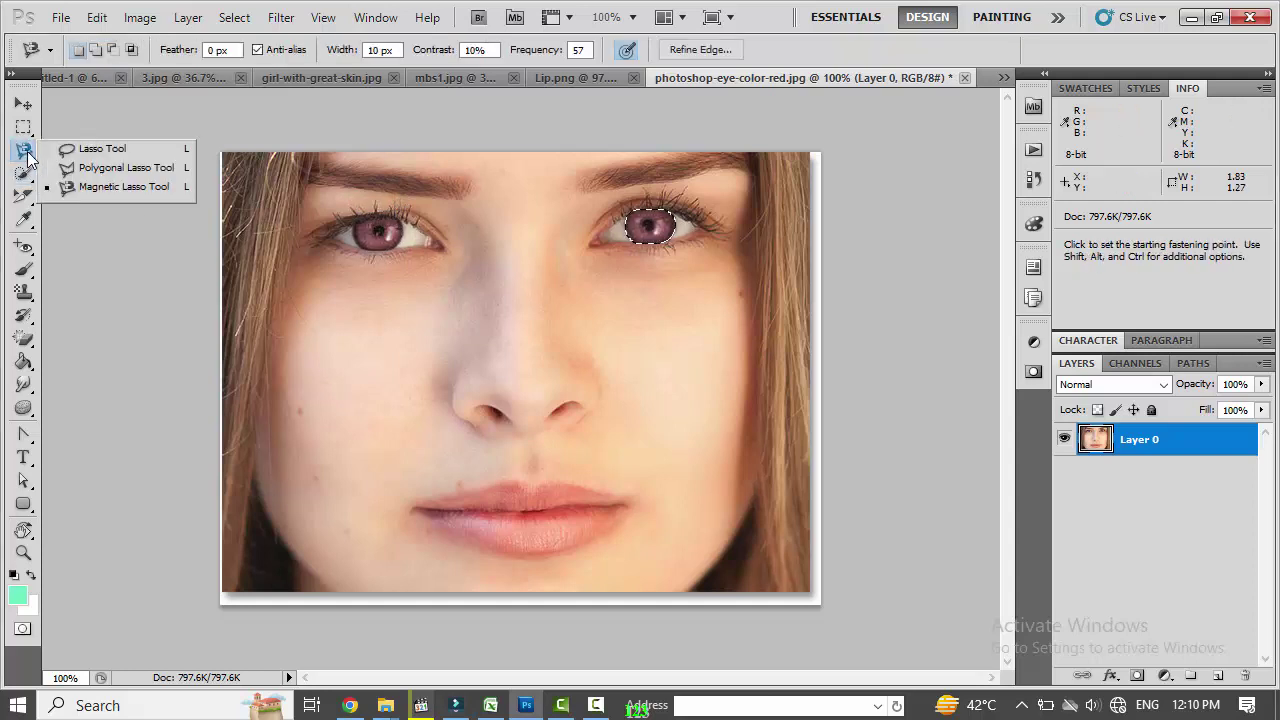
{"action": "left_click", "coordinate": [101, 149]}
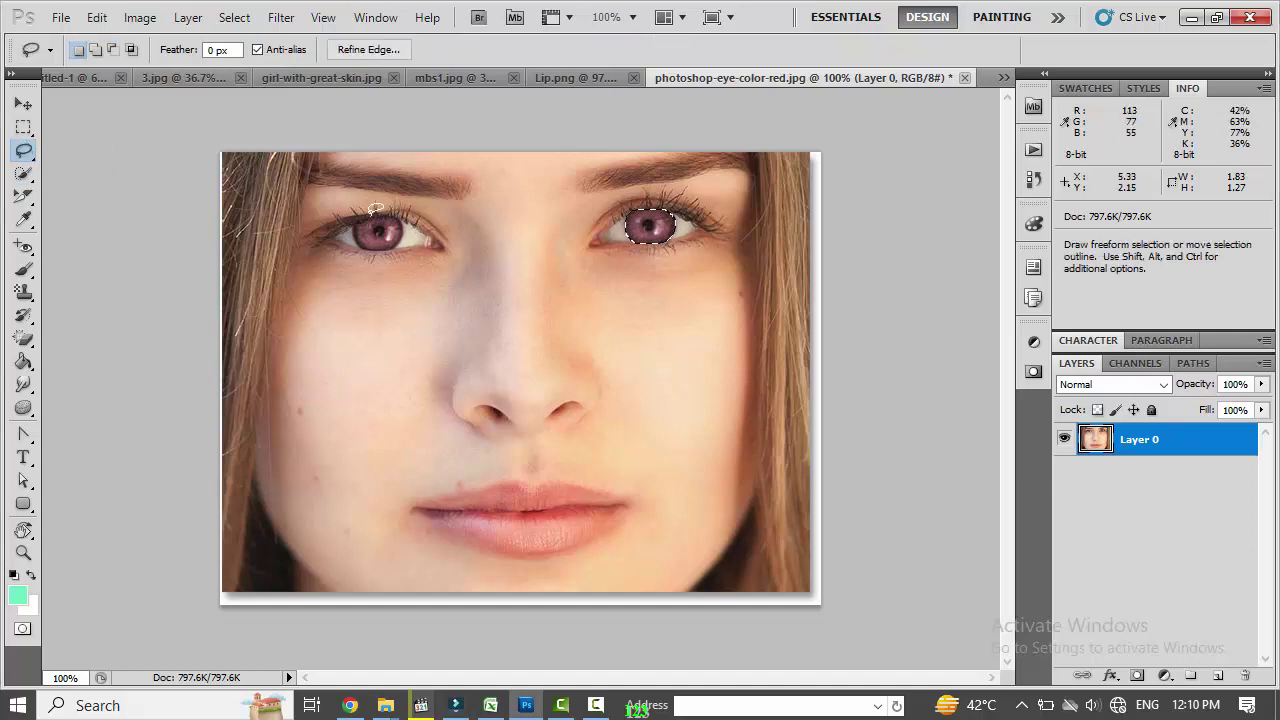
{"action": "key", "text": "shift"}
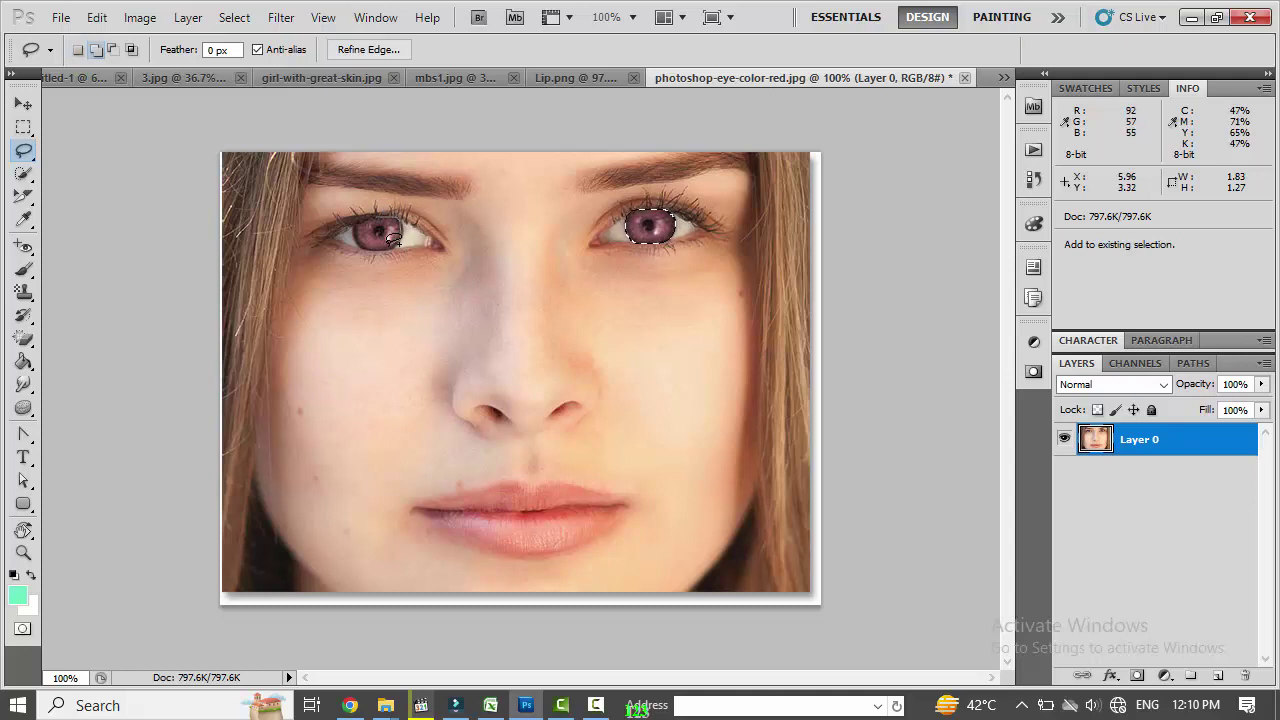
{"action": "mouse_move", "coordinate": [404, 213]}
{"action": "left_mouse_down"}
{"action": "mouse_move", "coordinate": [385, 238]}
{"action": "mouse_move", "coordinate": [355, 228]}
{"action": "mouse_move", "coordinate": [402, 213]}
{"action": "left_mouse_up"}
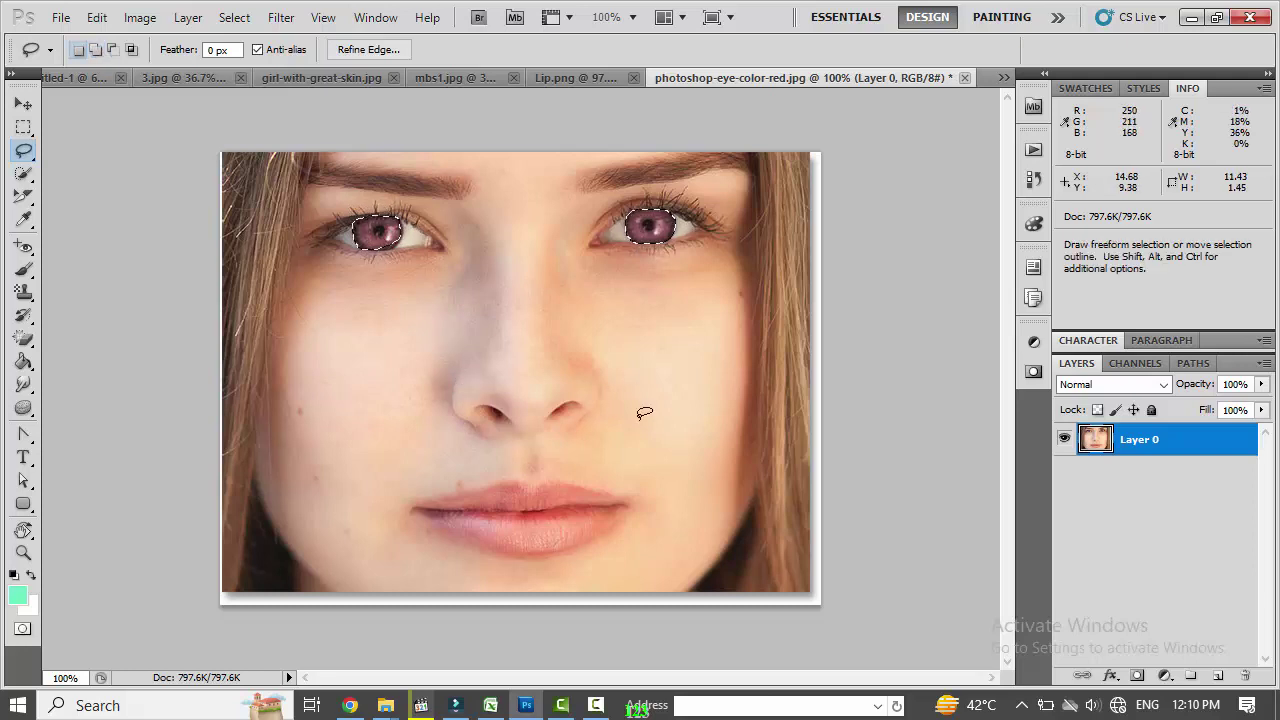
Step: Add a Hue/Saturation layer to the irises with Hue -6 and Saturation -52
{"action": "left_click", "coordinate": [1165, 676]}
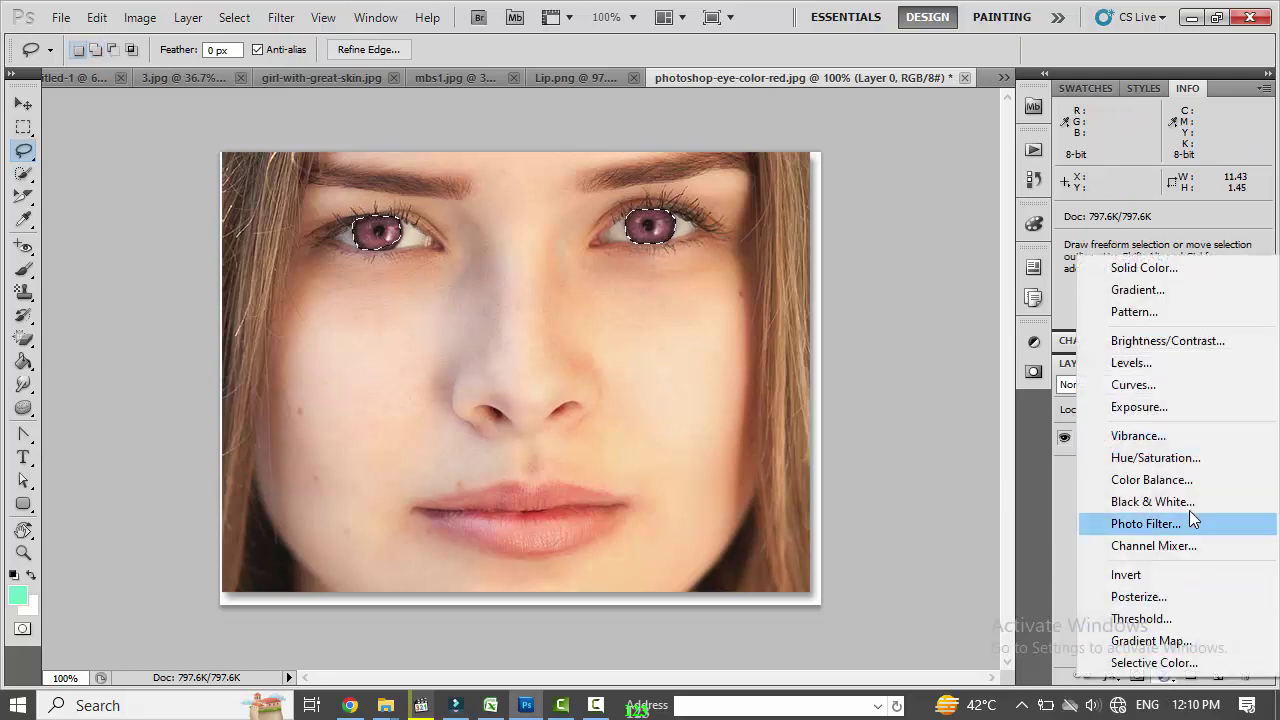
{"action": "left_click", "coordinate": [1193, 456]}
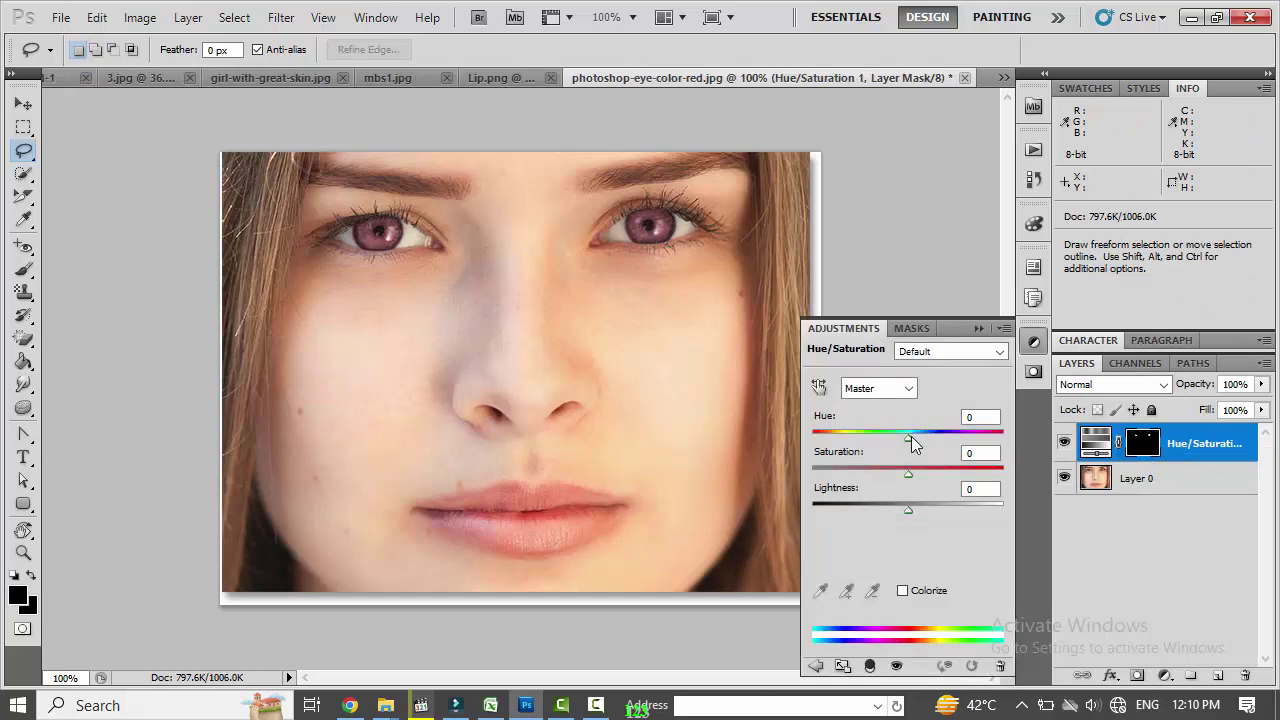
{"action": "mouse_move", "coordinate": [915, 439]}
{"action": "left_mouse_down"}
{"action": "mouse_move", "coordinate": [940, 450]}
{"action": "mouse_move", "coordinate": [833, 443]}
{"action": "mouse_move", "coordinate": [902, 443]}
{"action": "mouse_move", "coordinate": [926, 470]}
{"action": "mouse_move", "coordinate": [843, 472]}
{"action": "left_mouse_up"}
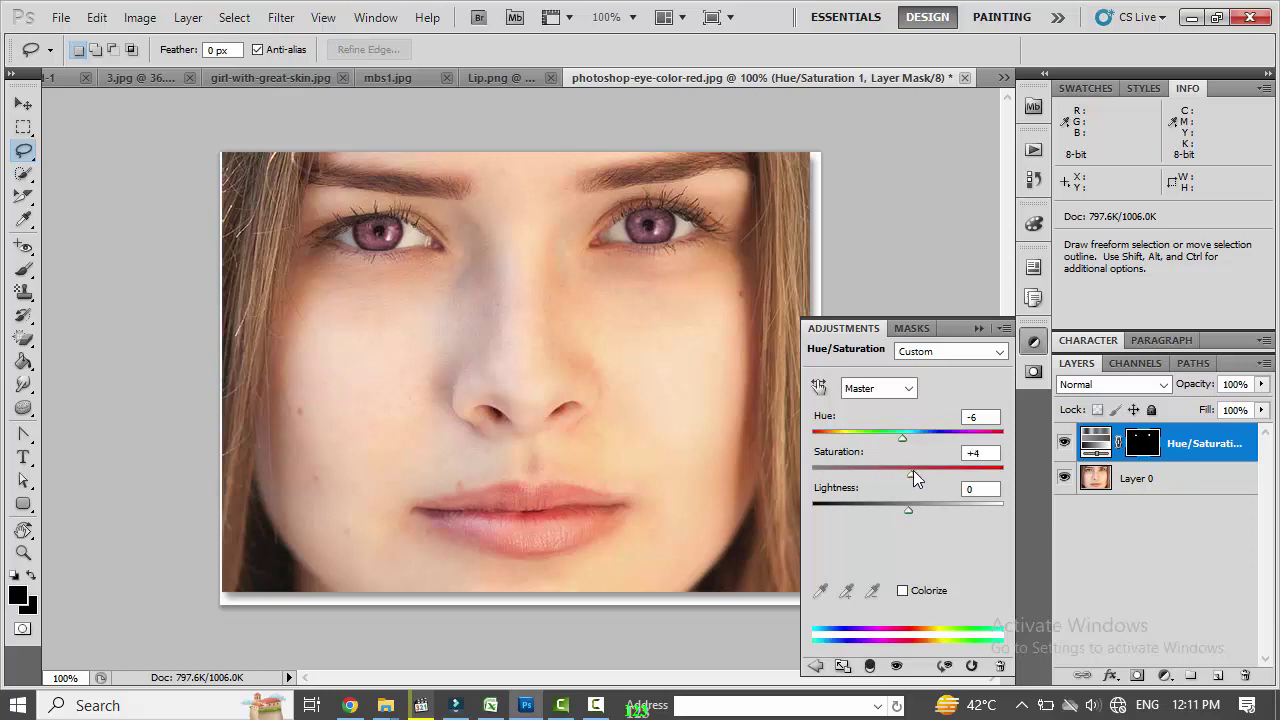
{"action": "left_click_drag", "start_coordinate": [915, 474], "coordinate": [858, 478]}
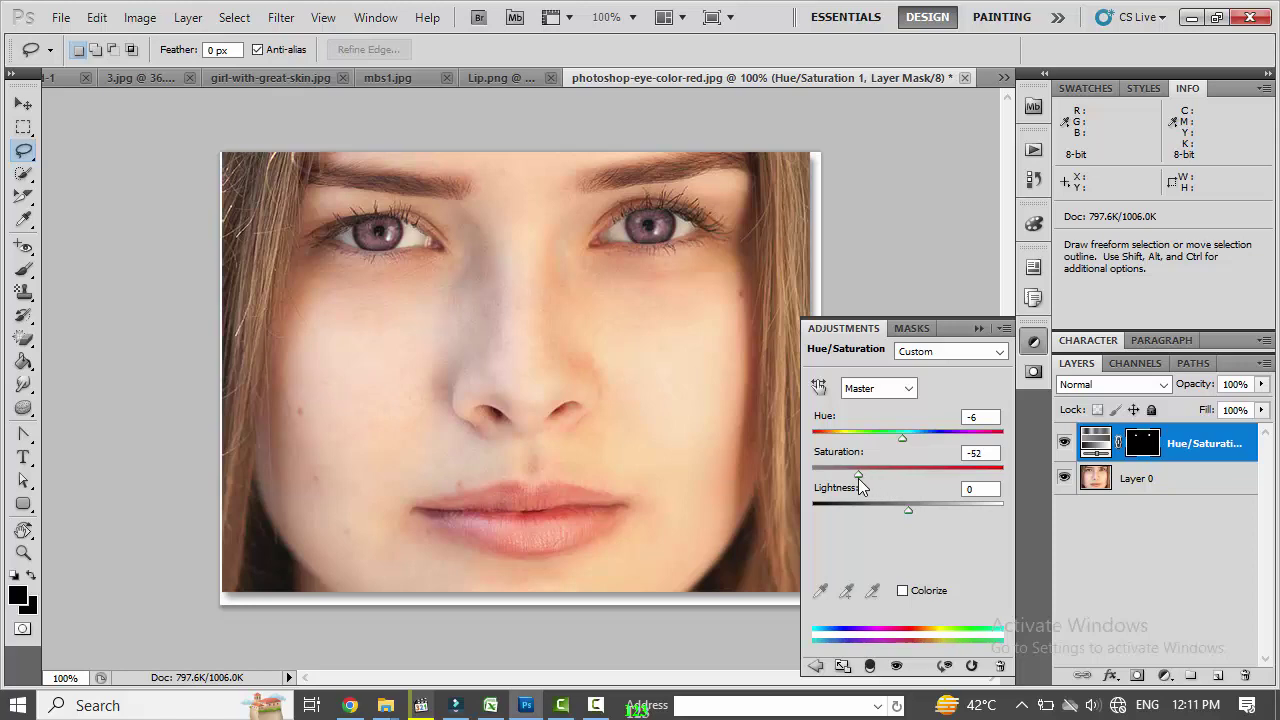
{"action": "left_click", "coordinate": [979, 328]}
Step: Open the light-blue car photo 16-august-2020-england-uk-260nw-1805376481.jpg
{"action": "left_click", "coordinate": [60, 17]}
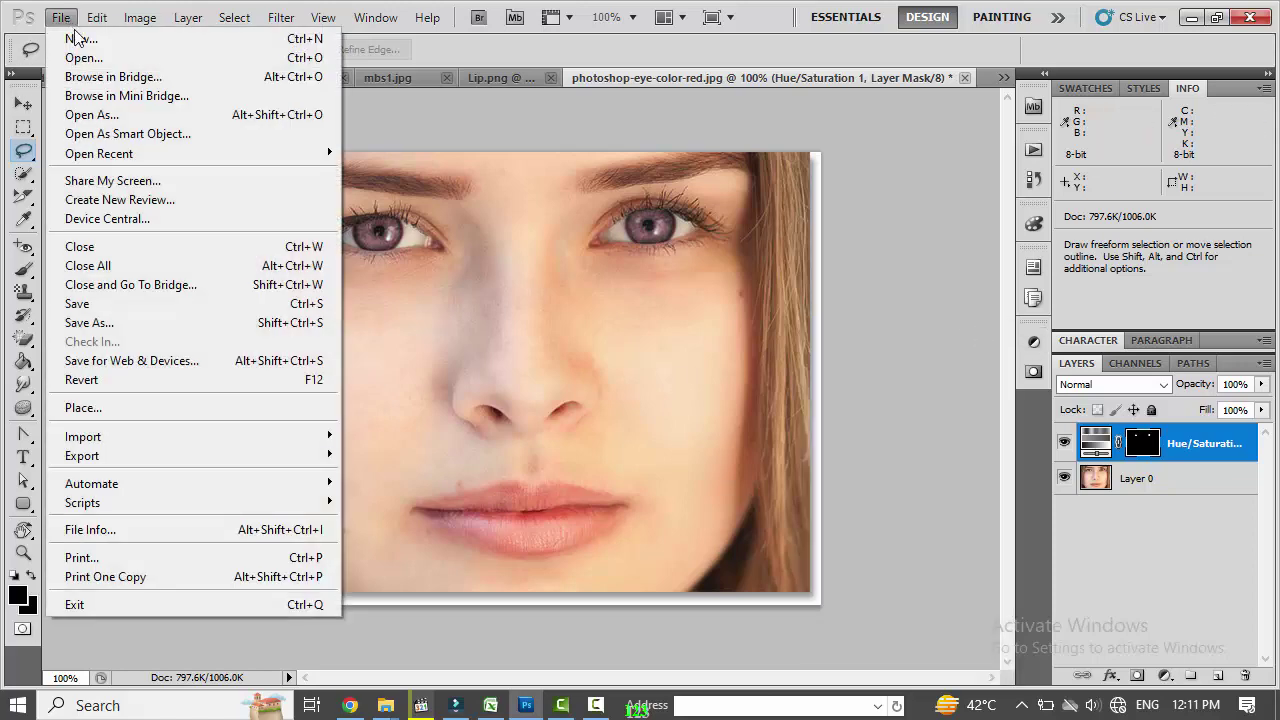
{"action": "left_click", "coordinate": [85, 58]}
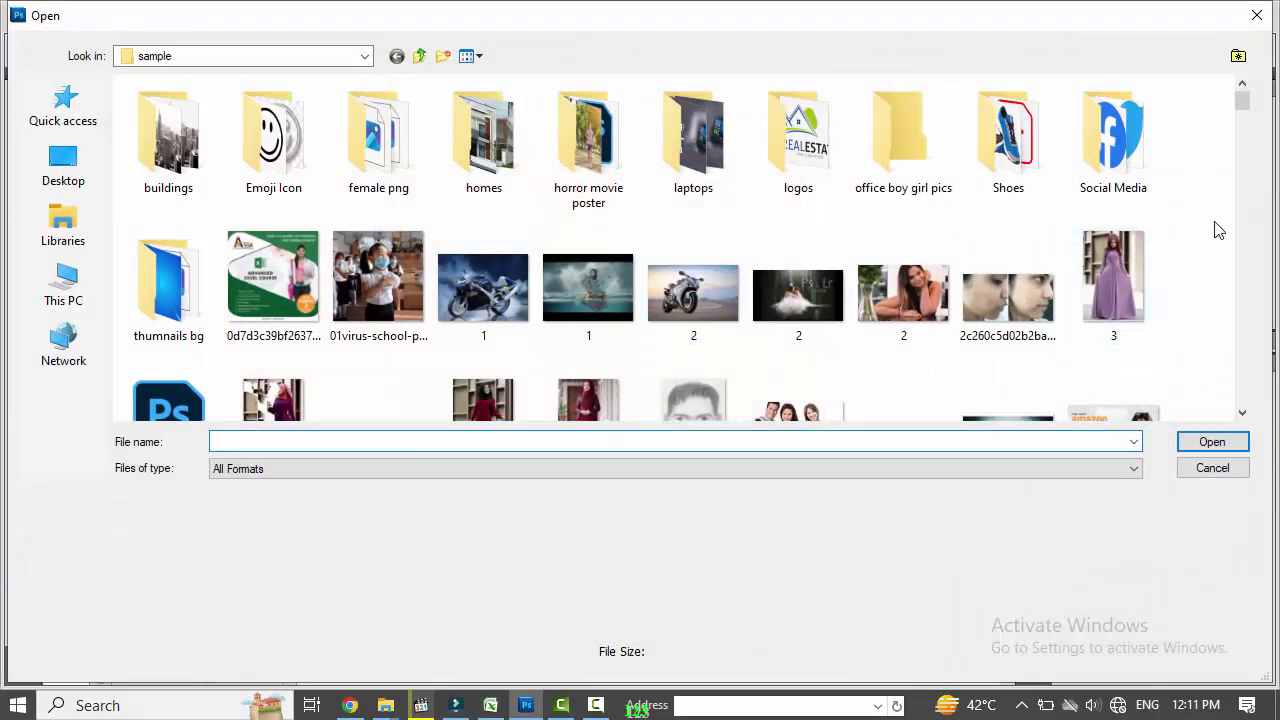
{"action": "mouse_move", "coordinate": [1243, 108]}
{"action": "left_mouse_down"}
{"action": "mouse_move", "coordinate": [1255, 145]}
{"action": "mouse_move", "coordinate": [1258, 125]}
{"action": "left_mouse_up"}
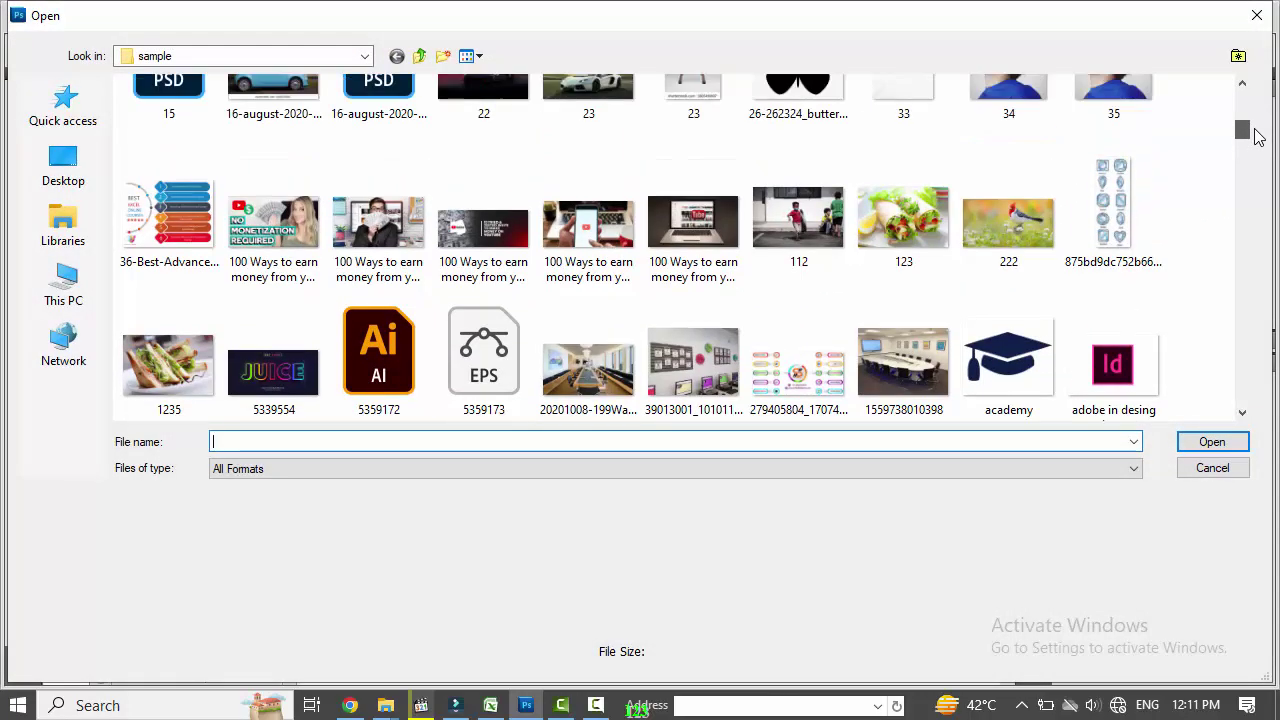
{"action": "left_click", "coordinate": [273, 300]}
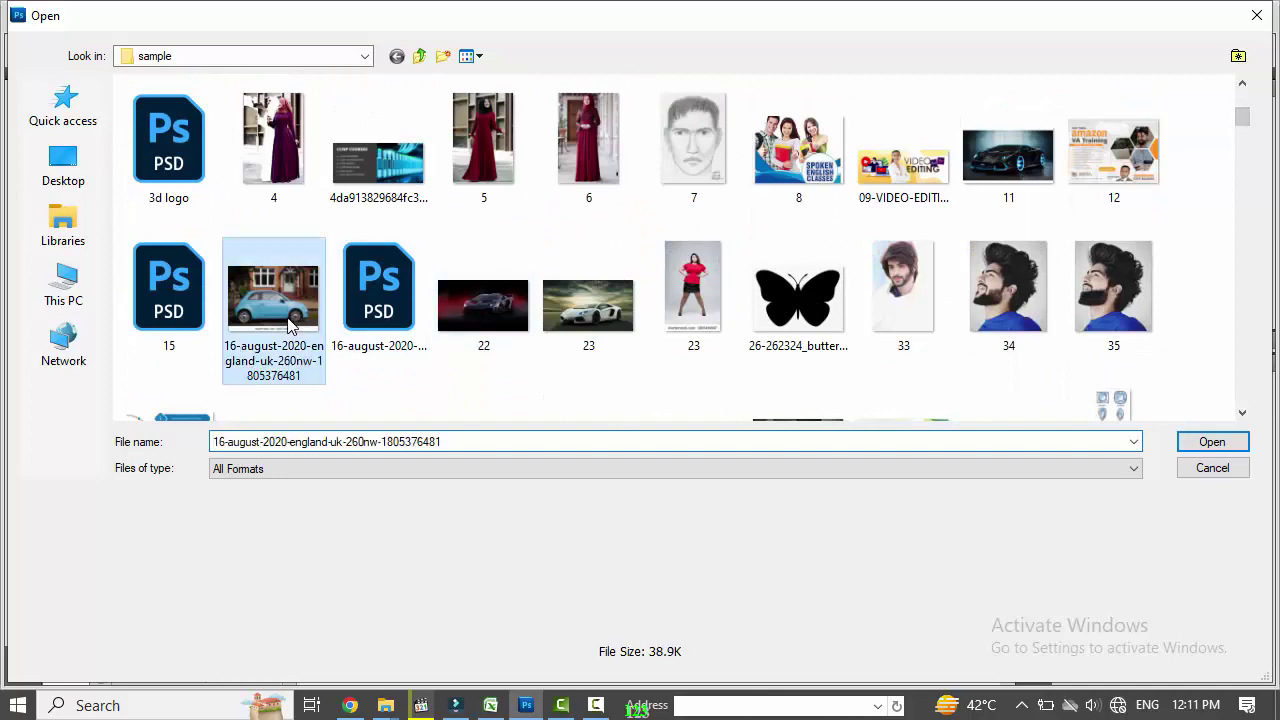
{"action": "left_click", "coordinate": [1214, 442]}
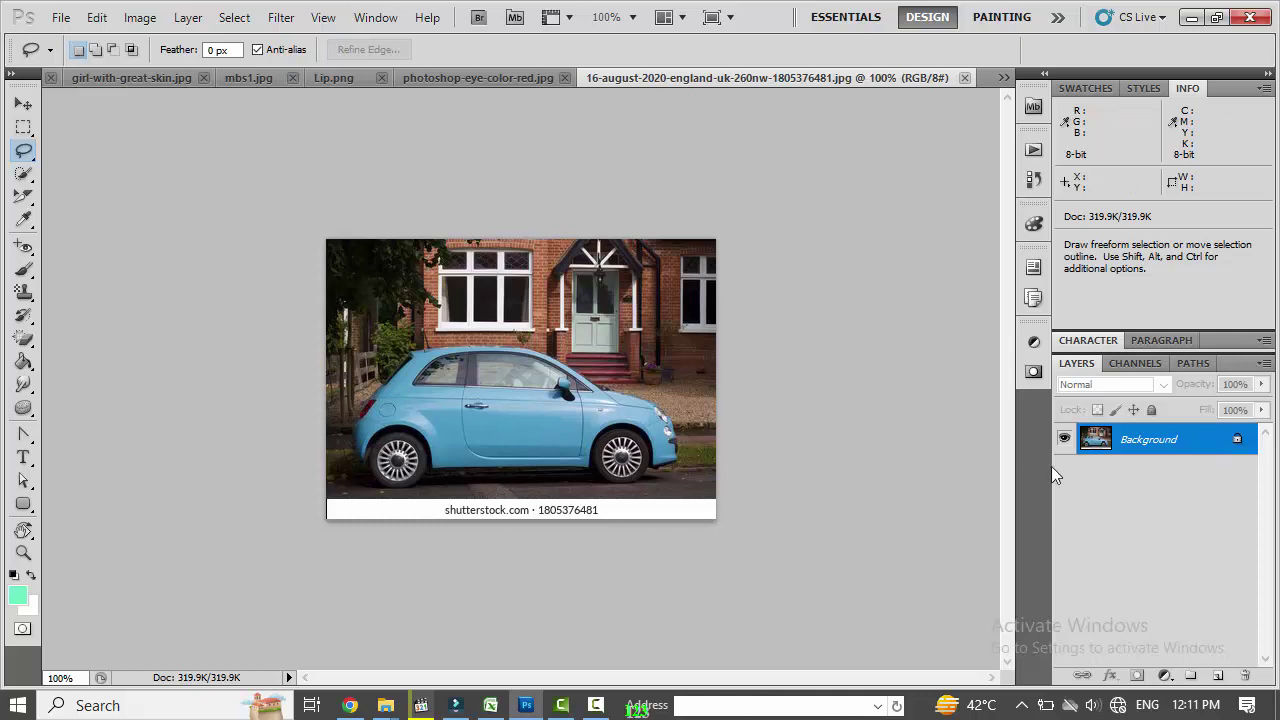
Step: Convert the car photo's Background into Layer 0, then duplicate it as Layer 0 copy
{"action": "double_click", "coordinate": [1137, 446]}
{"action": "left_click", "coordinate": [848, 237]}
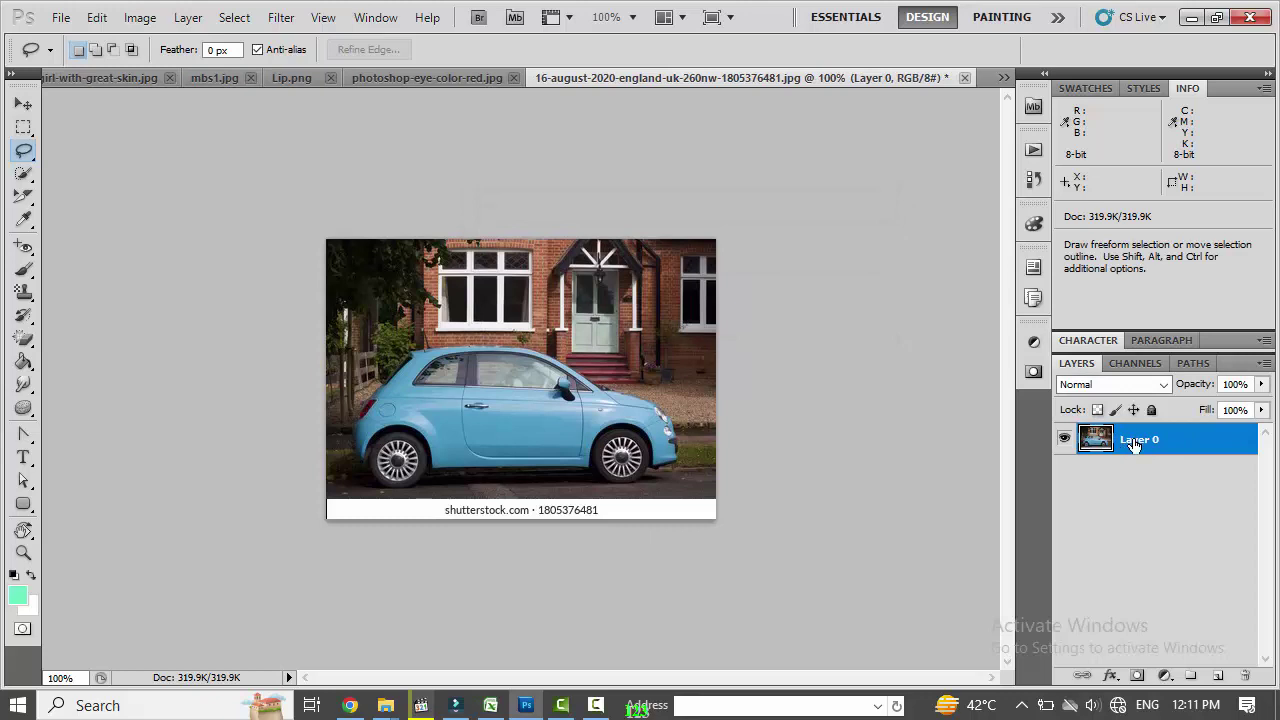
{"action": "key", "text": "ctrl"}
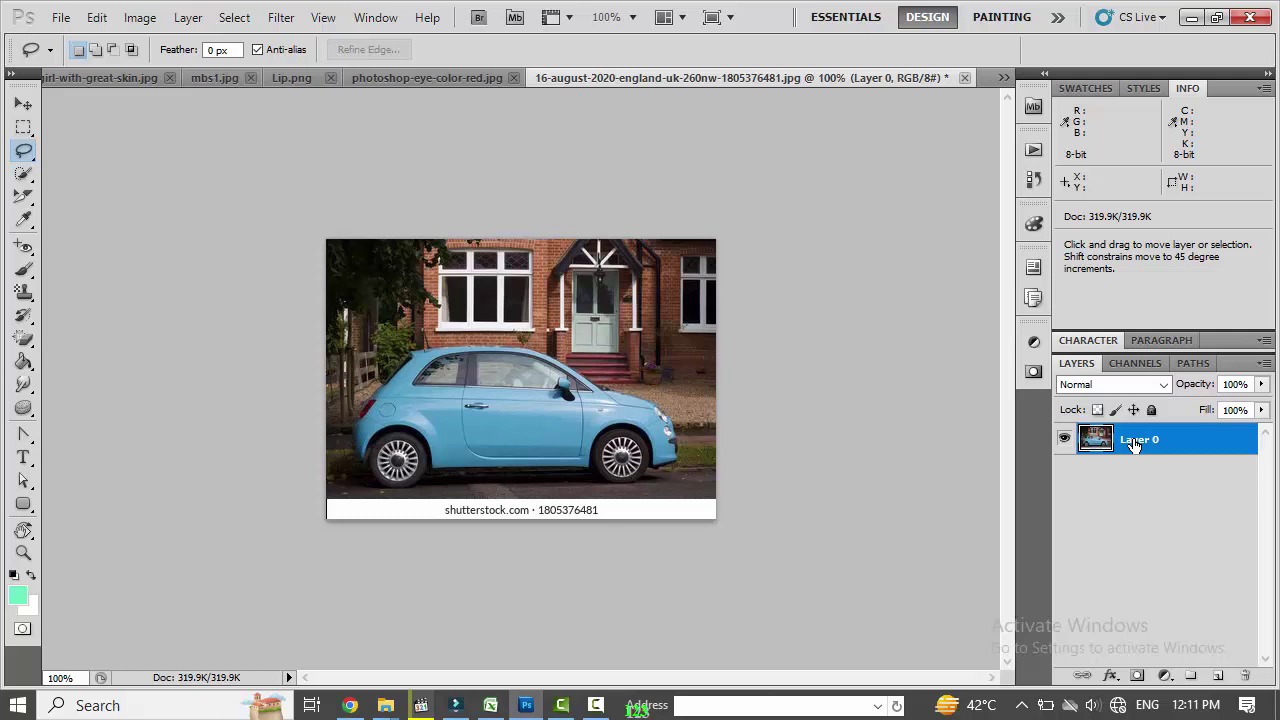
{"action": "key", "text": "ctrl+j"}
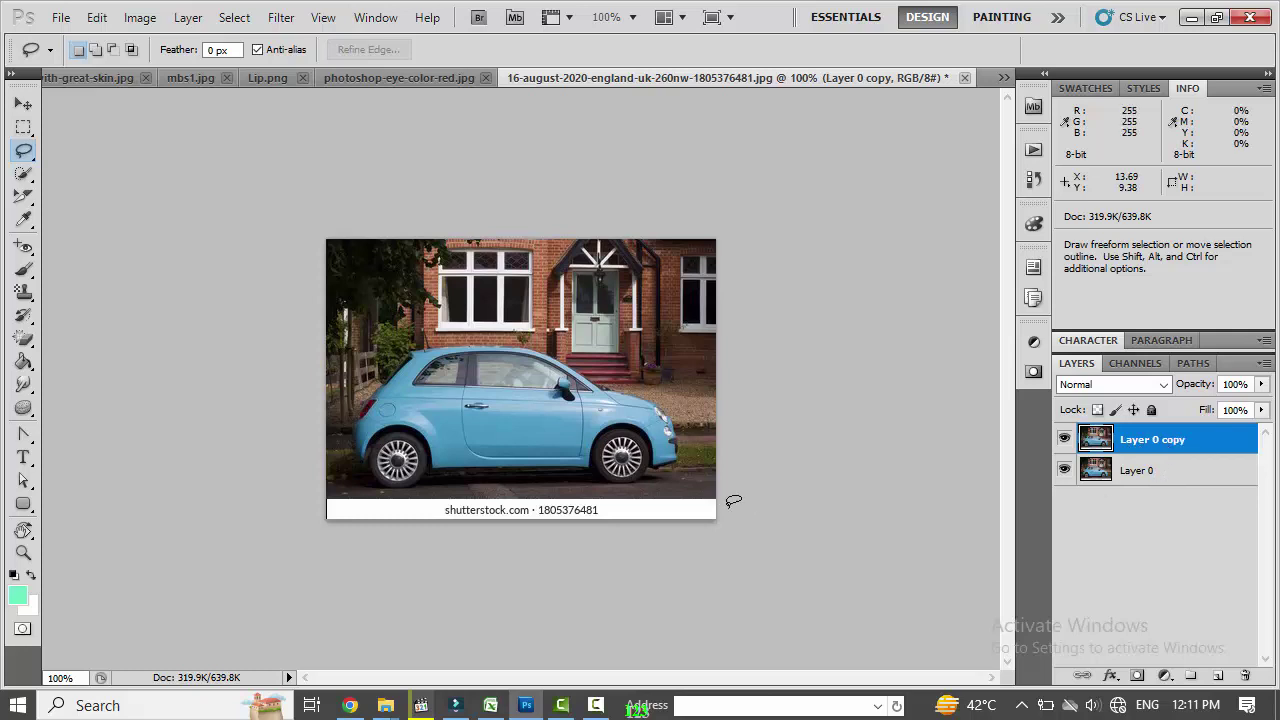
{"action": "scroll", "coordinate": [712, 494], "scroll_direction": "up", "scroll_amount": 2, "text": "alt"}
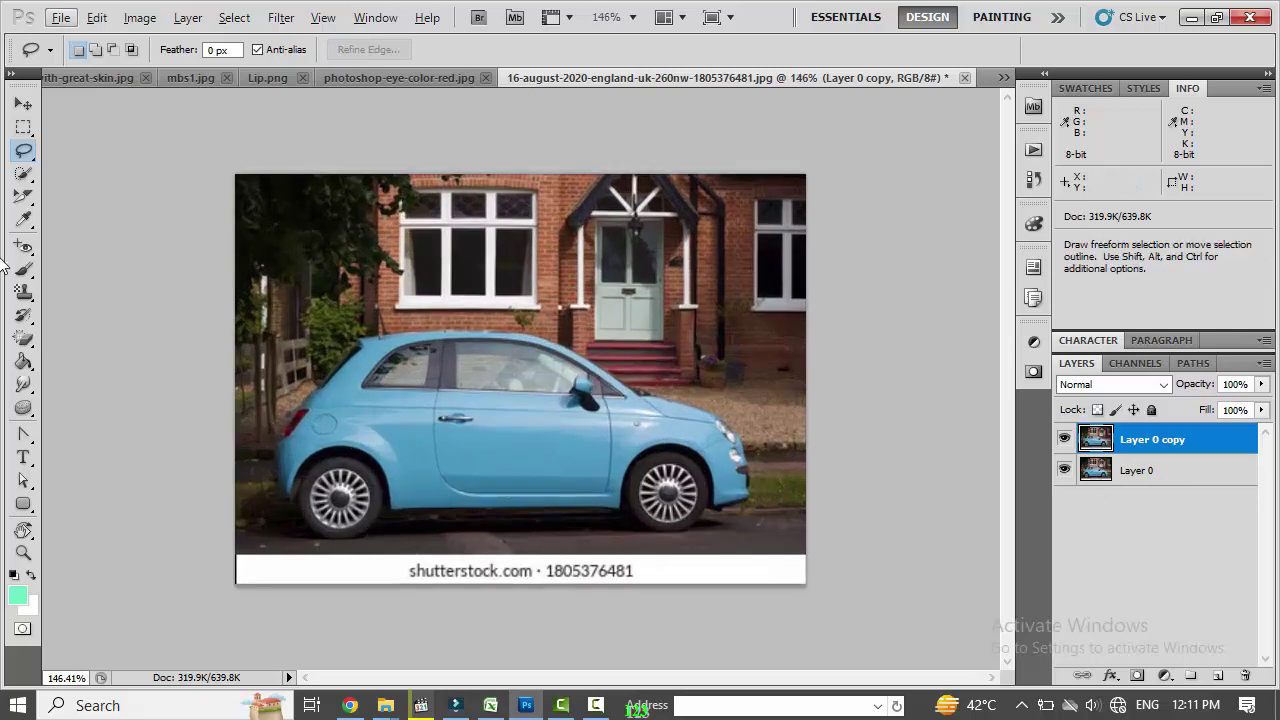
Step: Quick-select the light-blue car, subtract the bulge past the front bumper, and show the adjustment layer list
{"action": "left_click", "coordinate": [24, 172]}
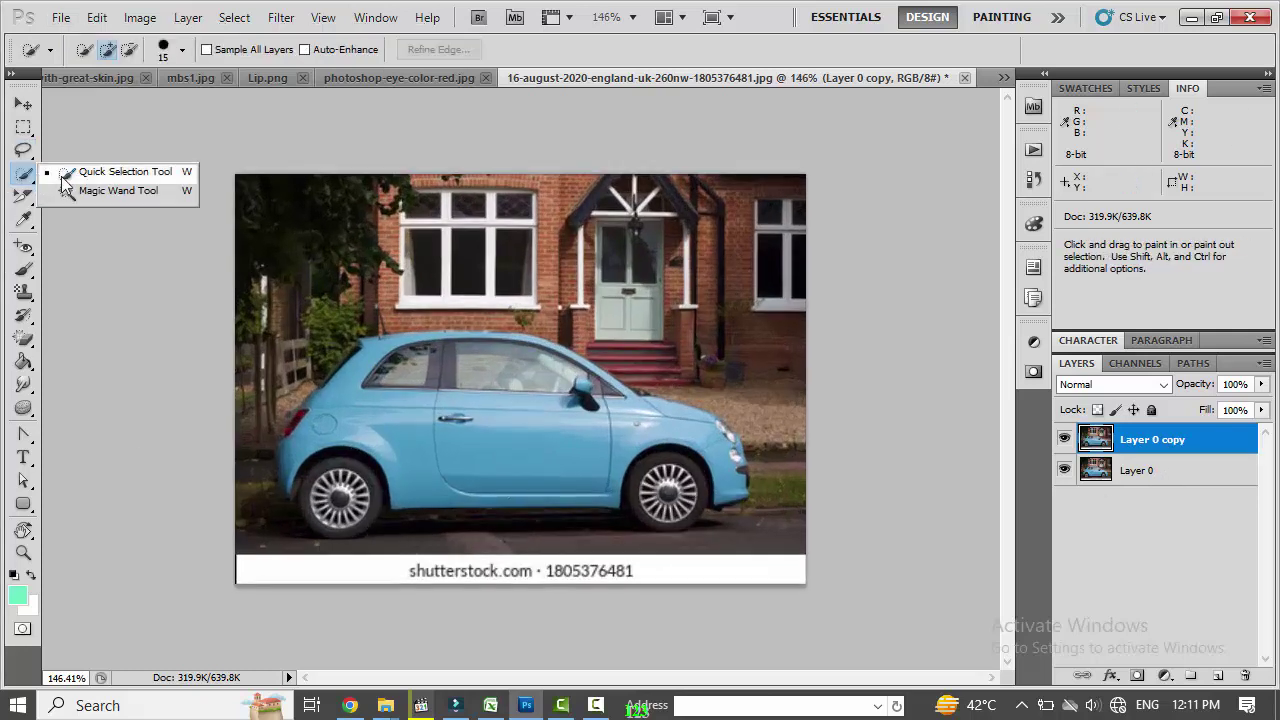
{"action": "left_click", "coordinate": [95, 177]}
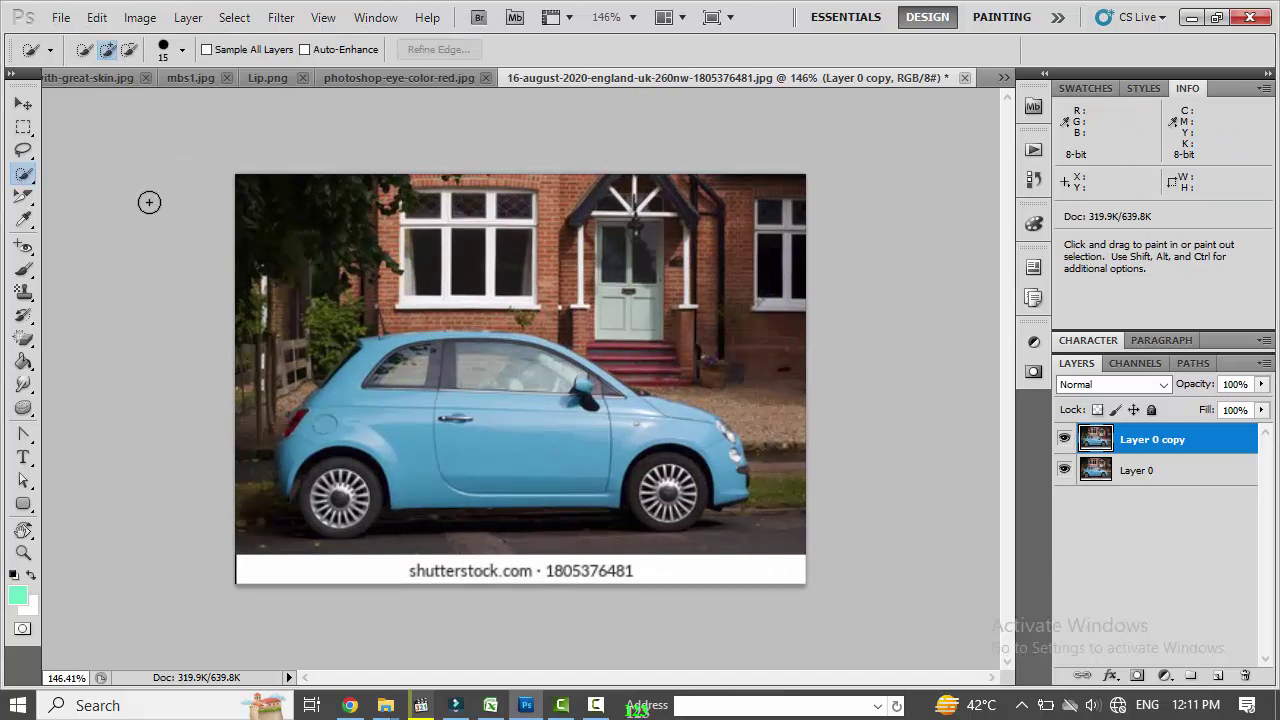
{"action": "mouse_move", "coordinate": [573, 488]}
{"action": "left_mouse_down"}
{"action": "mouse_move", "coordinate": [610, 436]}
{"action": "mouse_move", "coordinate": [385, 424]}
{"action": "mouse_move", "coordinate": [357, 409]}
{"action": "mouse_move", "coordinate": [375, 365]}
{"action": "mouse_move", "coordinate": [288, 463]}
{"action": "mouse_move", "coordinate": [330, 390]}
{"action": "mouse_move", "coordinate": [395, 360]}
{"action": "mouse_move", "coordinate": [345, 368]}
{"action": "mouse_move", "coordinate": [412, 340]}
{"action": "mouse_move", "coordinate": [490, 341]}
{"action": "left_mouse_up"}
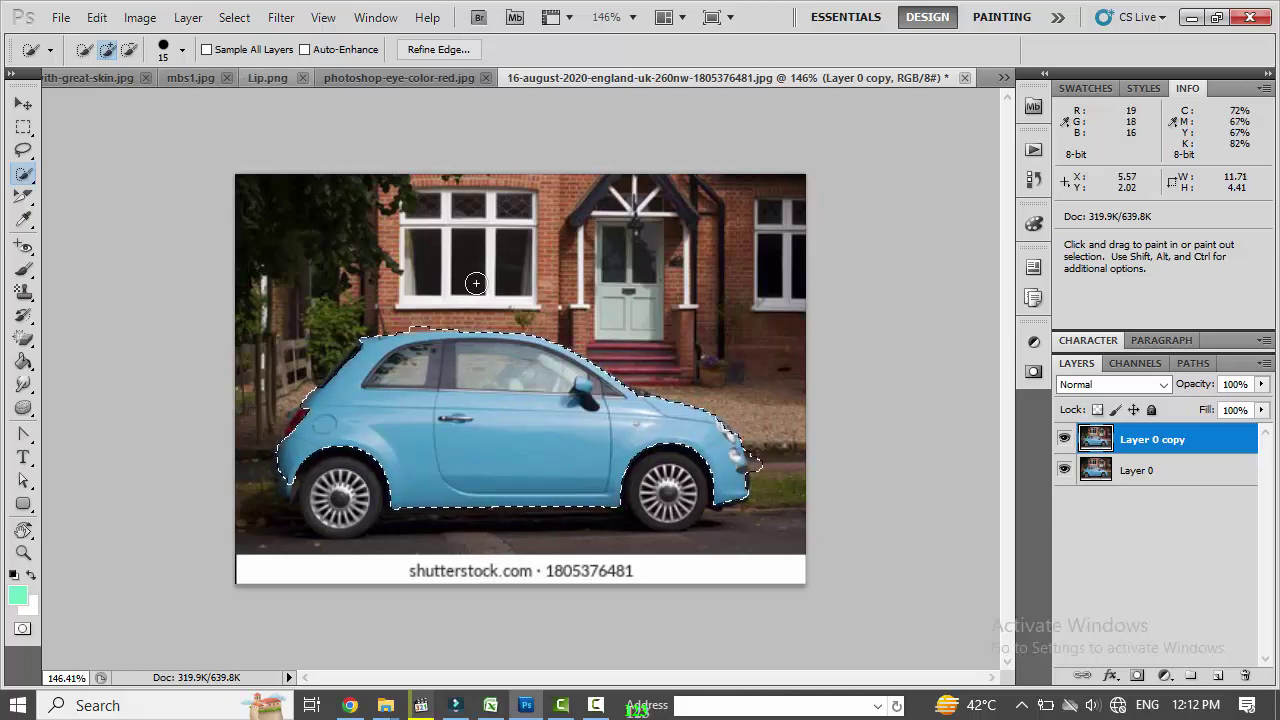
{"action": "scroll", "coordinate": [527, 313], "scroll_direction": "up", "scroll_amount": 3}
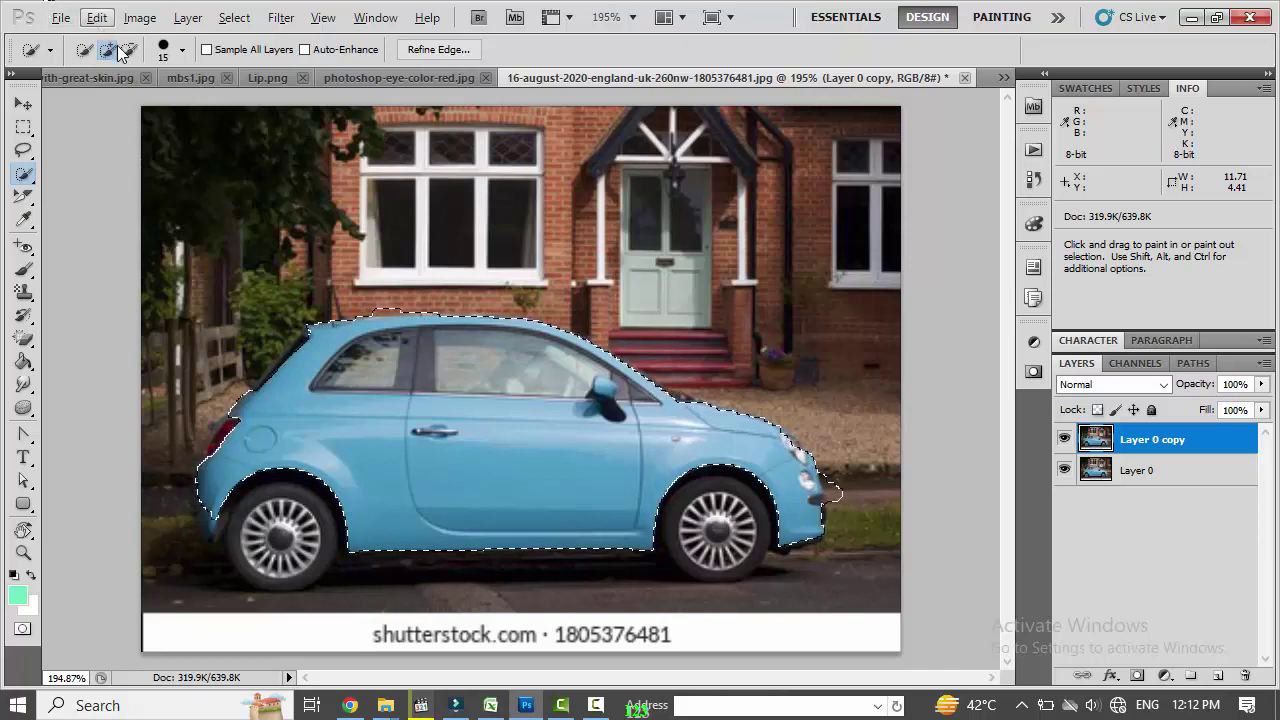
{"action": "left_click", "coordinate": [827, 486]}
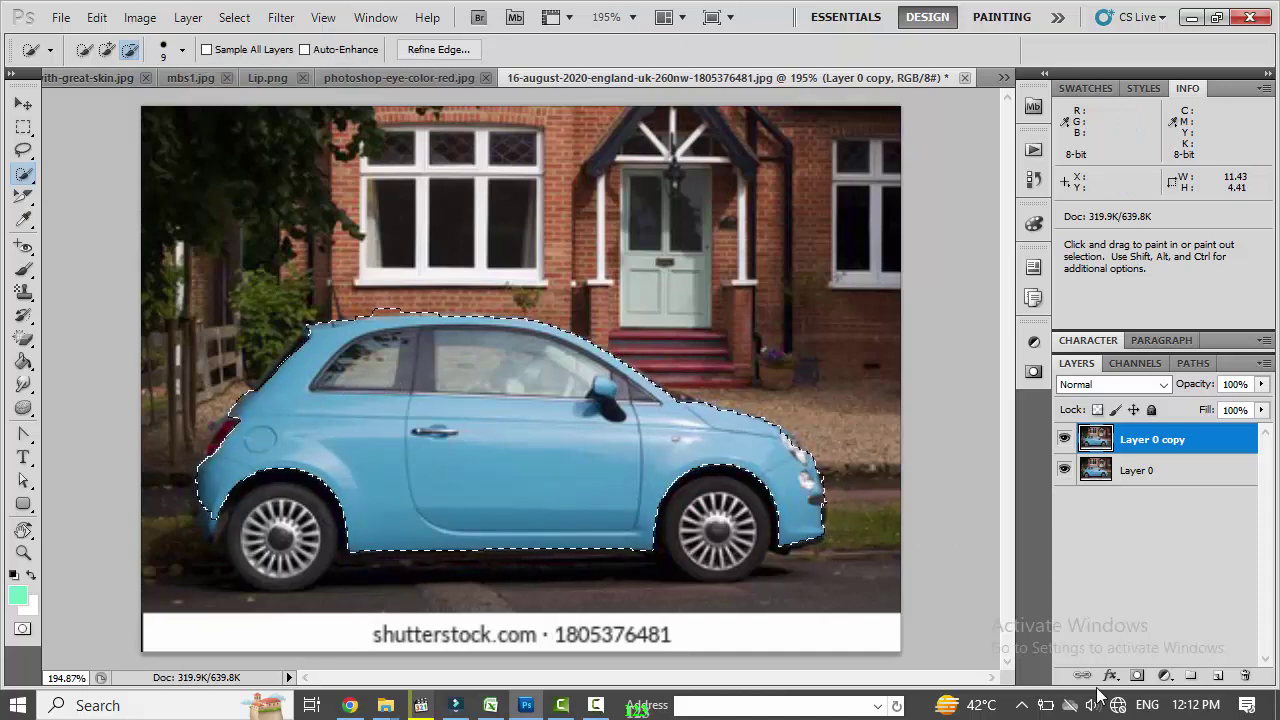
{"action": "left_click", "coordinate": [1165, 681]}
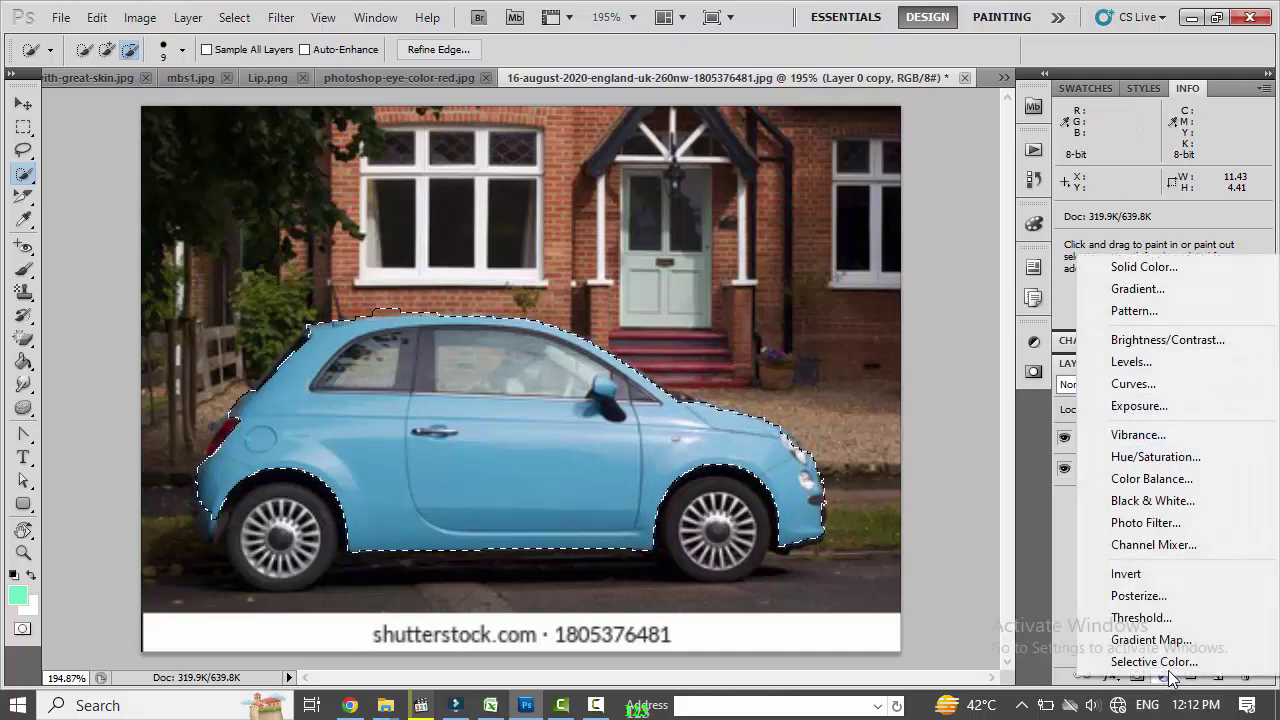
{"action": "left_click", "coordinate": [1156, 458]}
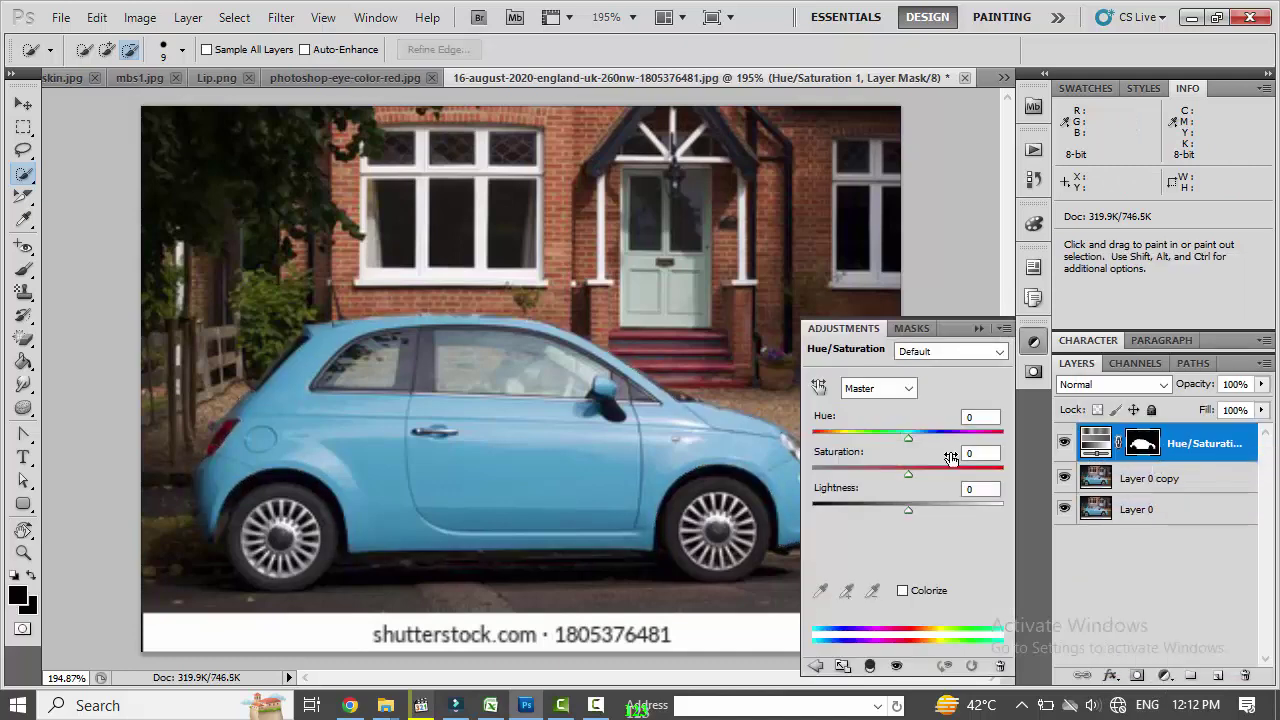
{"action": "mouse_move", "coordinate": [910, 438]}
{"action": "left_mouse_down"}
{"action": "mouse_move", "coordinate": [936, 439]}
{"action": "mouse_move", "coordinate": [818, 443]}
{"action": "mouse_move", "coordinate": [880, 451]}
{"action": "left_mouse_up"}
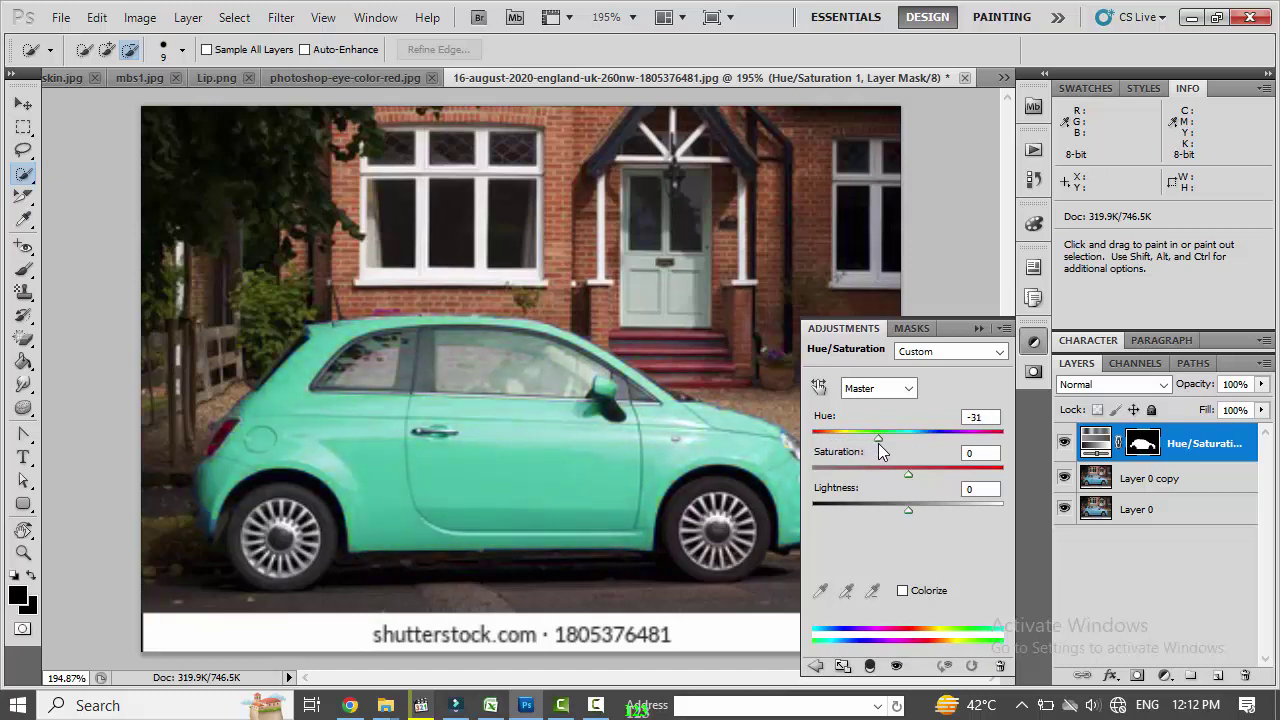
{"action": "left_click", "coordinate": [980, 328]}
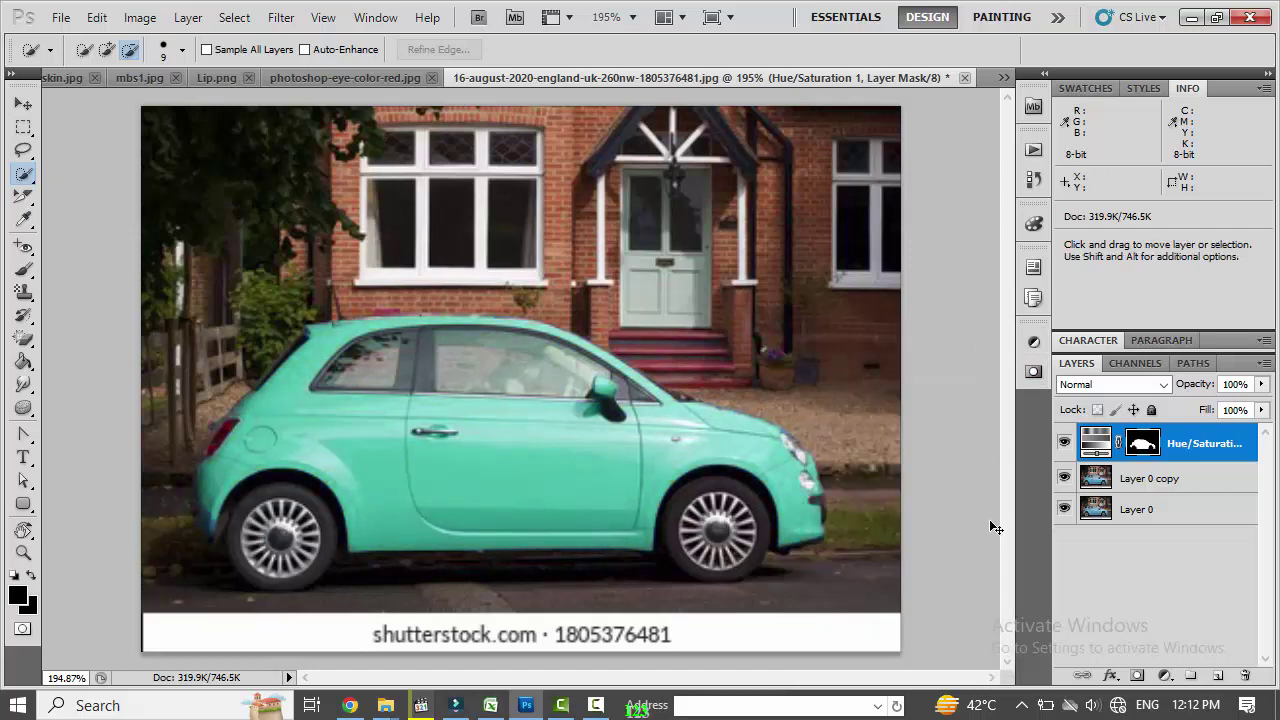
{"action": "key", "text": "ctrl+alt+z"}
{"action": "key", "text": "ctrl+alt+z"}
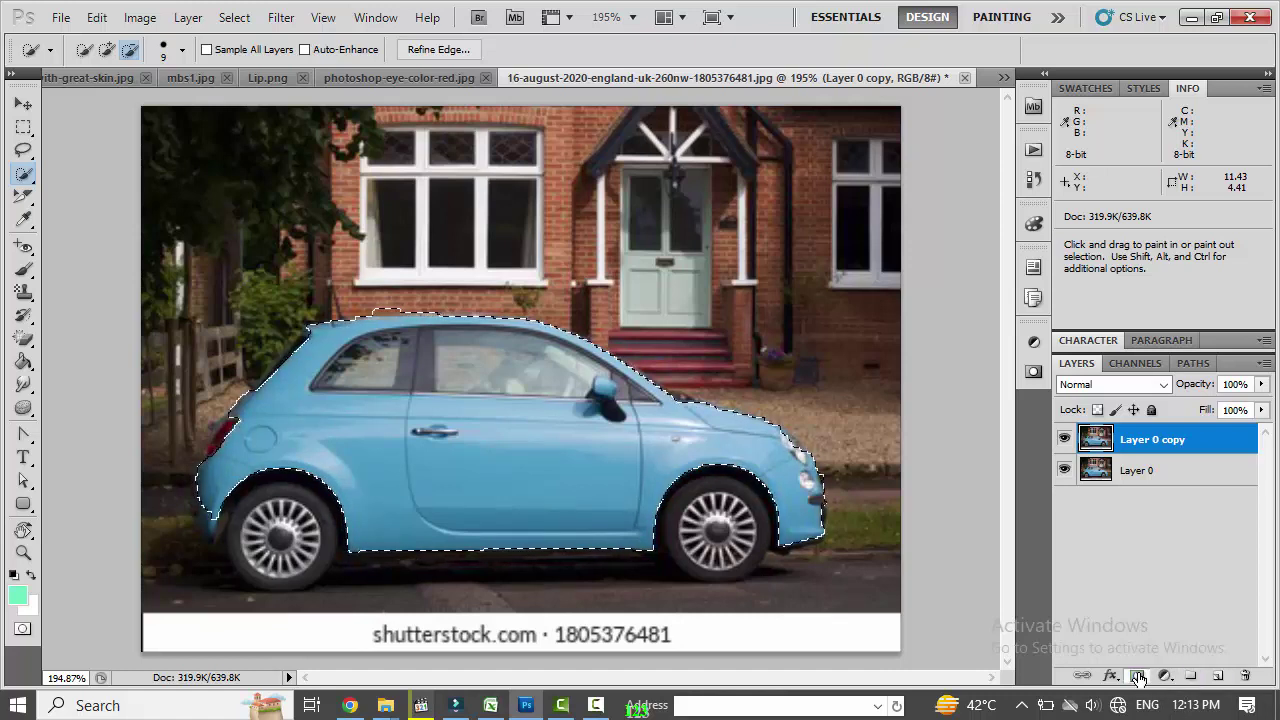
Step: Add a car-shaped layer mask to Layer 0 copy and create an empty Layer 1 above it
{"action": "left_click", "coordinate": [1138, 678]}
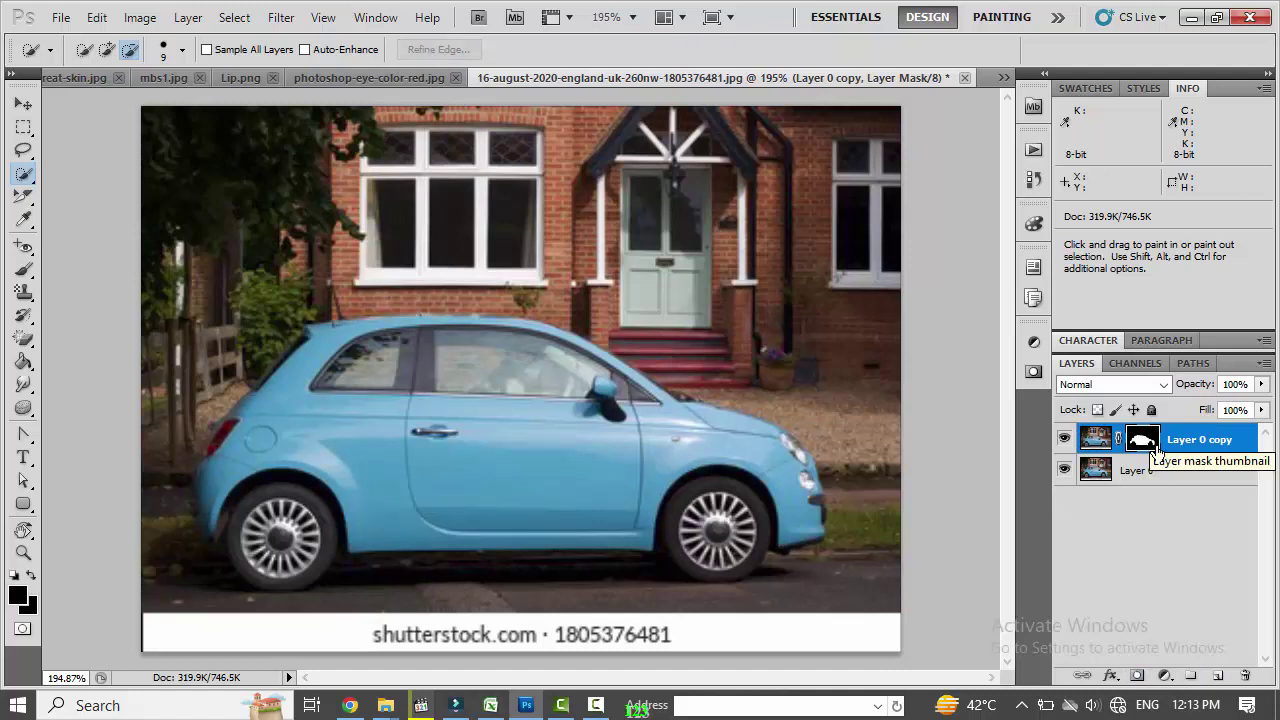
{"action": "left_click", "coordinate": [1219, 677]}
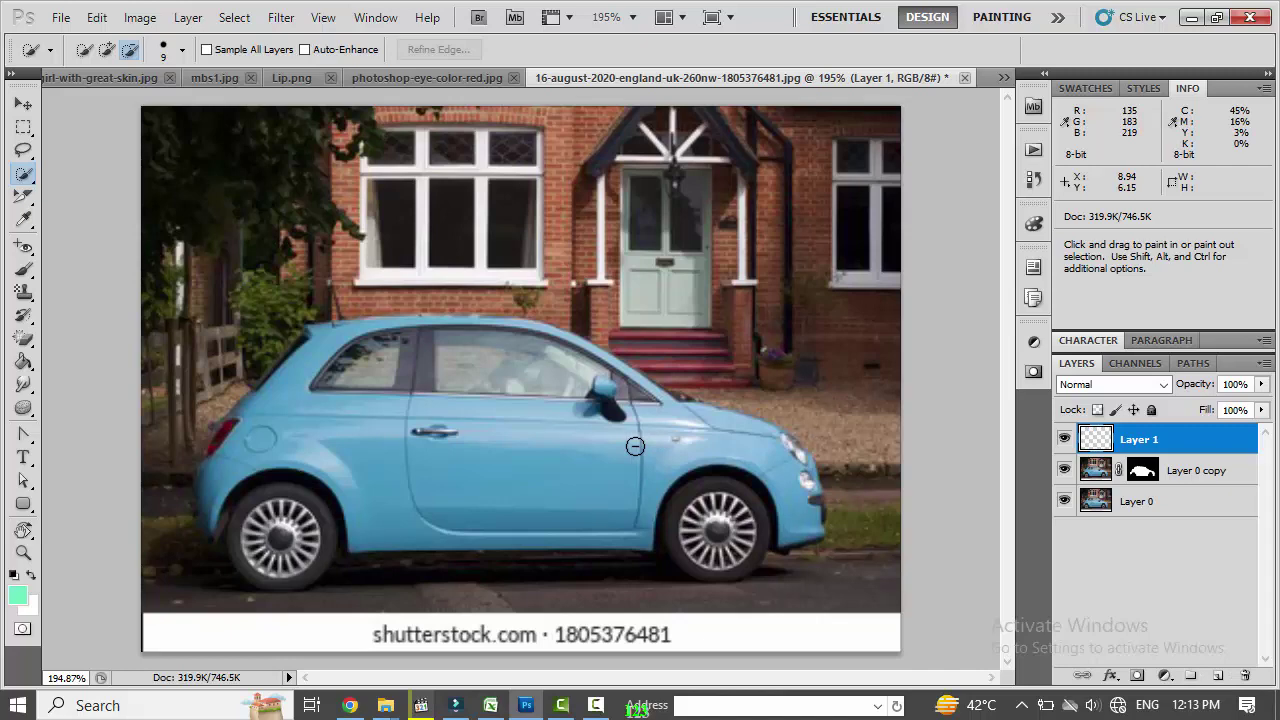
Step: Choose a dark, saturated green as the foreground colour in the Color Picker
{"action": "left_click", "coordinate": [20, 598]}
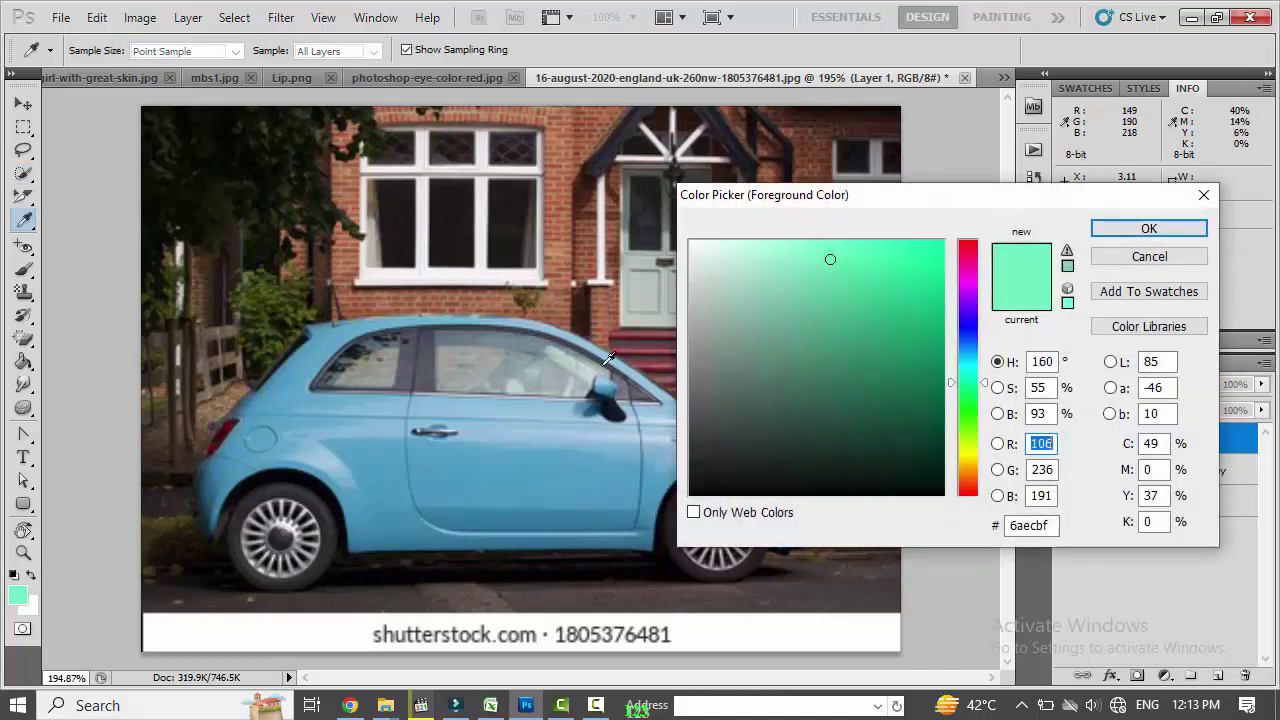
{"action": "left_click", "coordinate": [968, 410]}
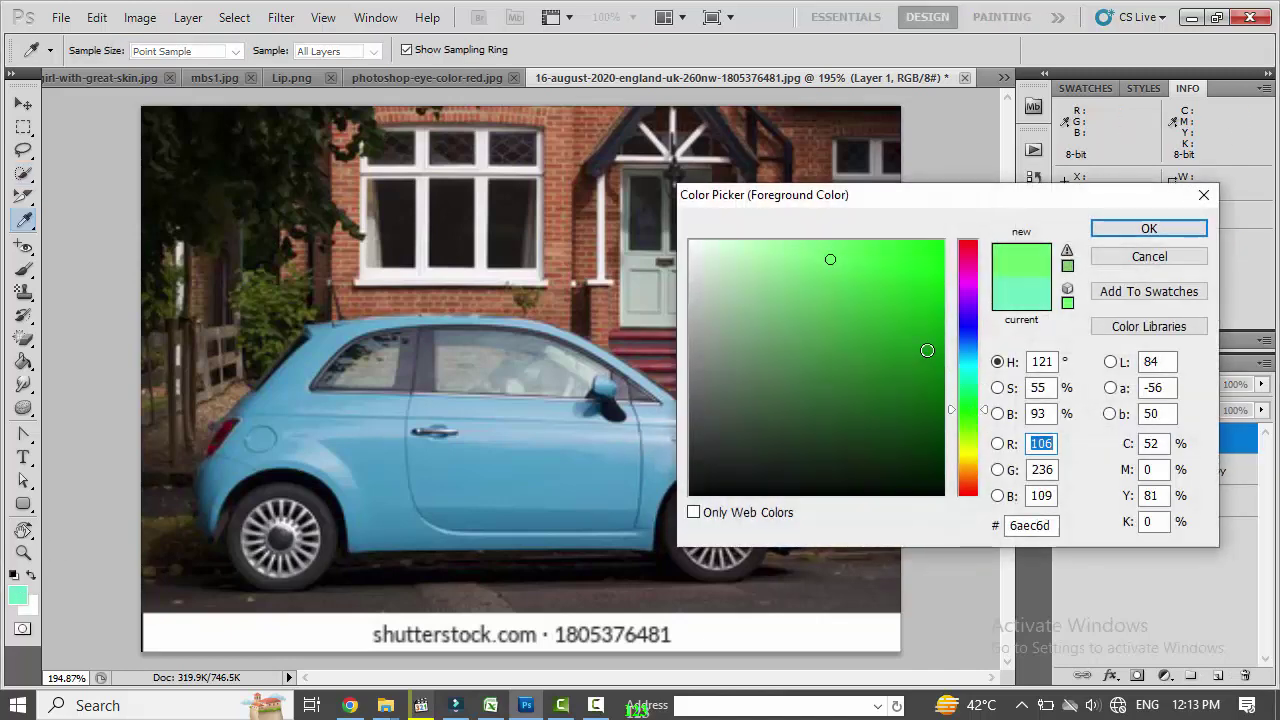
{"action": "left_click", "coordinate": [927, 350]}
{"action": "left_click", "coordinate": [968, 396]}
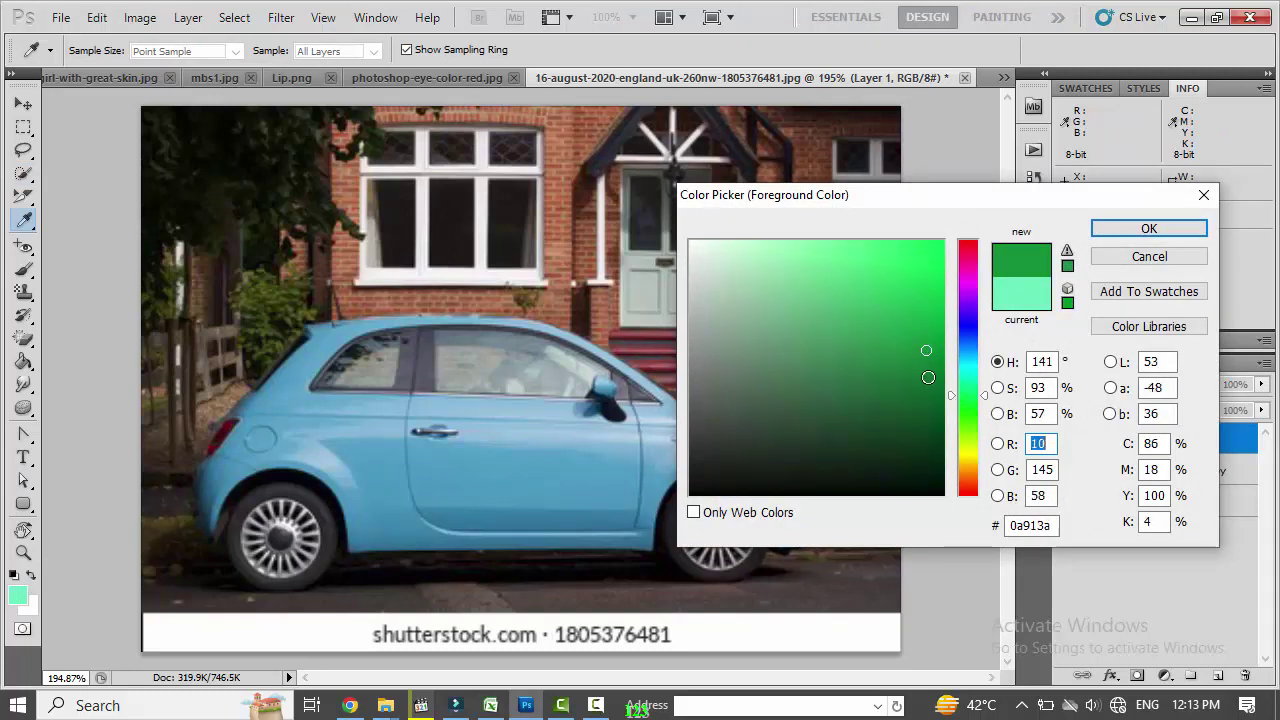
{"action": "mouse_move", "coordinate": [925, 372]}
{"action": "left_mouse_down"}
{"action": "mouse_move", "coordinate": [932, 346]}
{"action": "mouse_move", "coordinate": [941, 372]}
{"action": "left_mouse_up"}
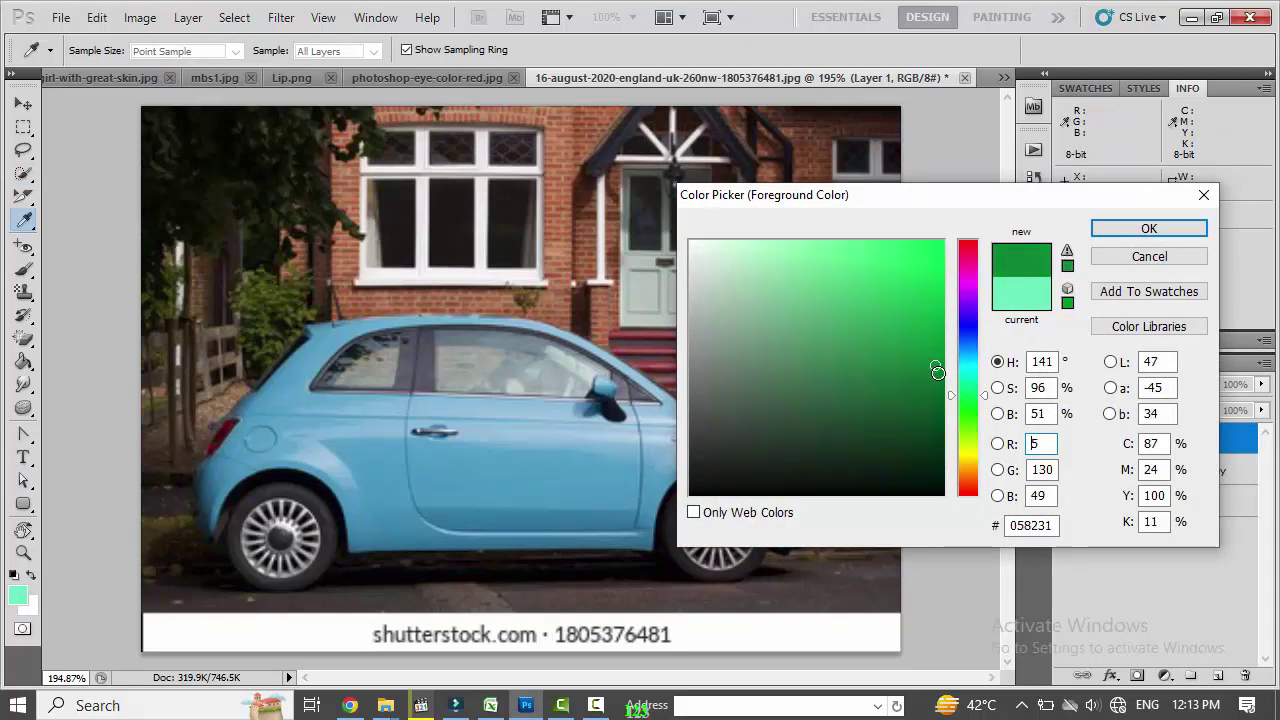
{"action": "left_click", "coordinate": [1160, 228]}
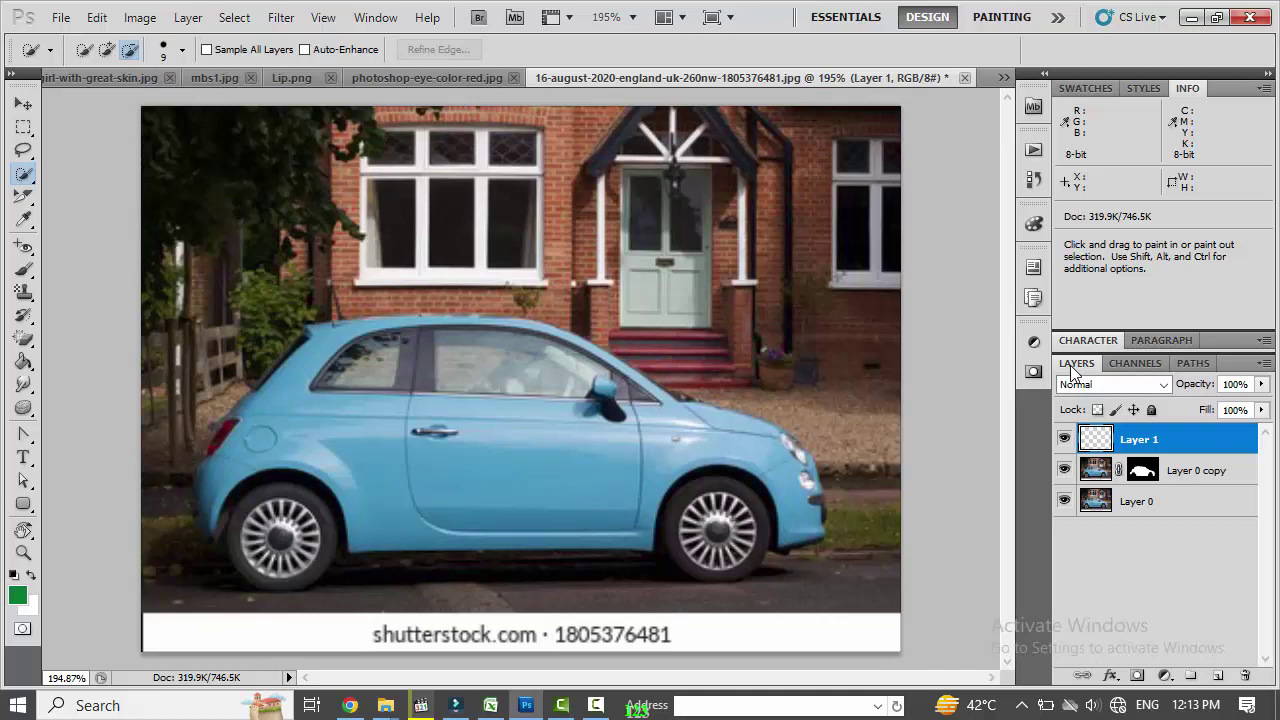
Step: Fill Layer 1 with the dark green and clip it to Layer 0 copy's car shape
{"action": "key", "text": "alt"}
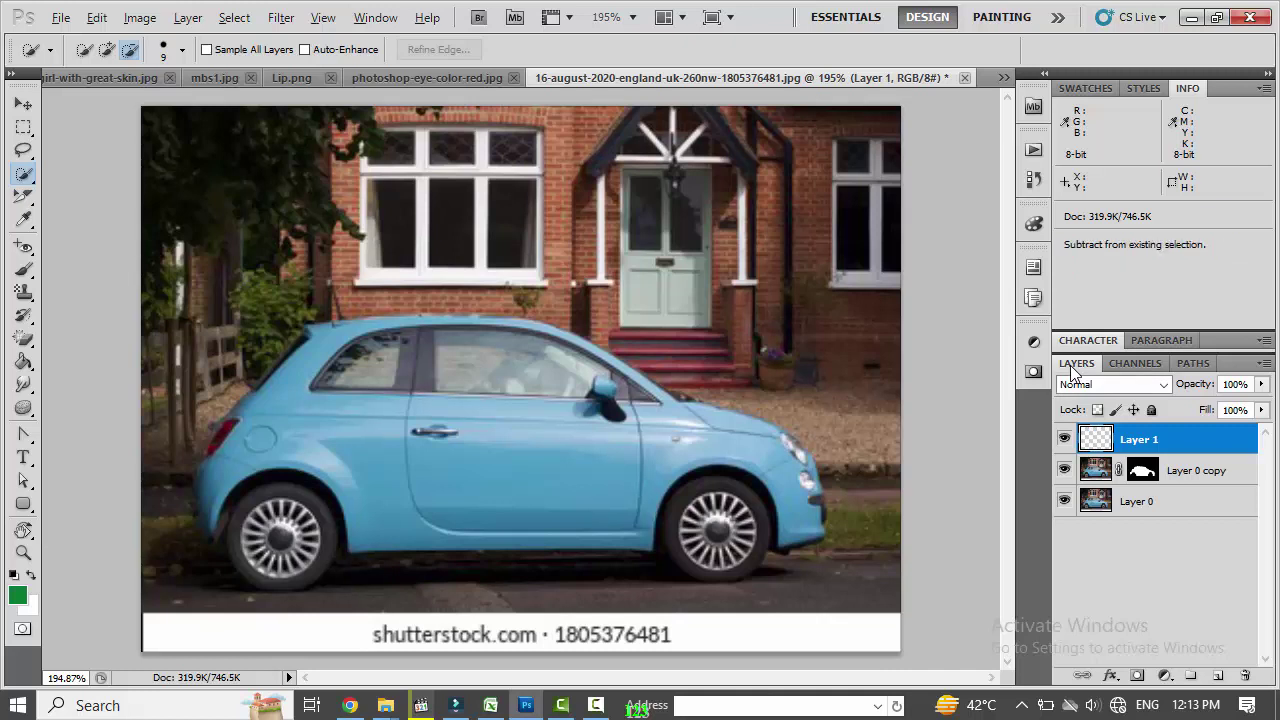
{"action": "key", "text": "alt+BackSpace"}
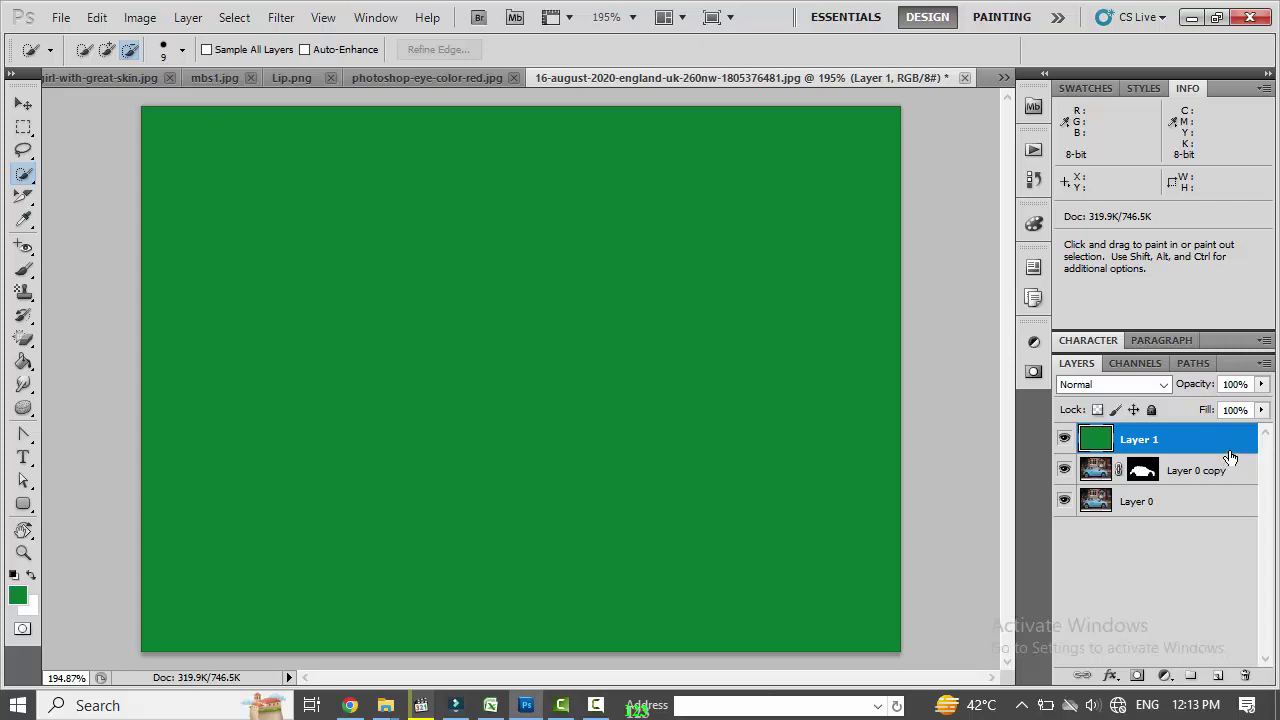
{"action": "key", "text": "alt"}
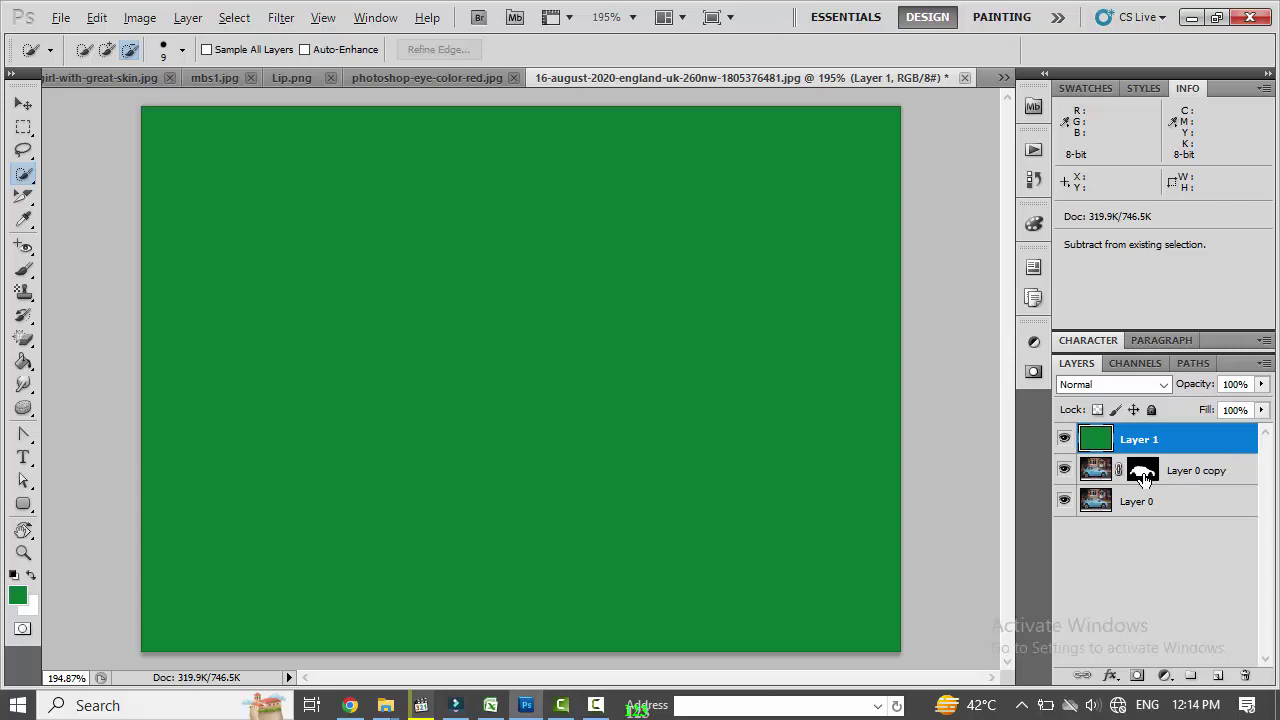
{"action": "left_click", "coordinate": [1244, 454], "text": "alt"}
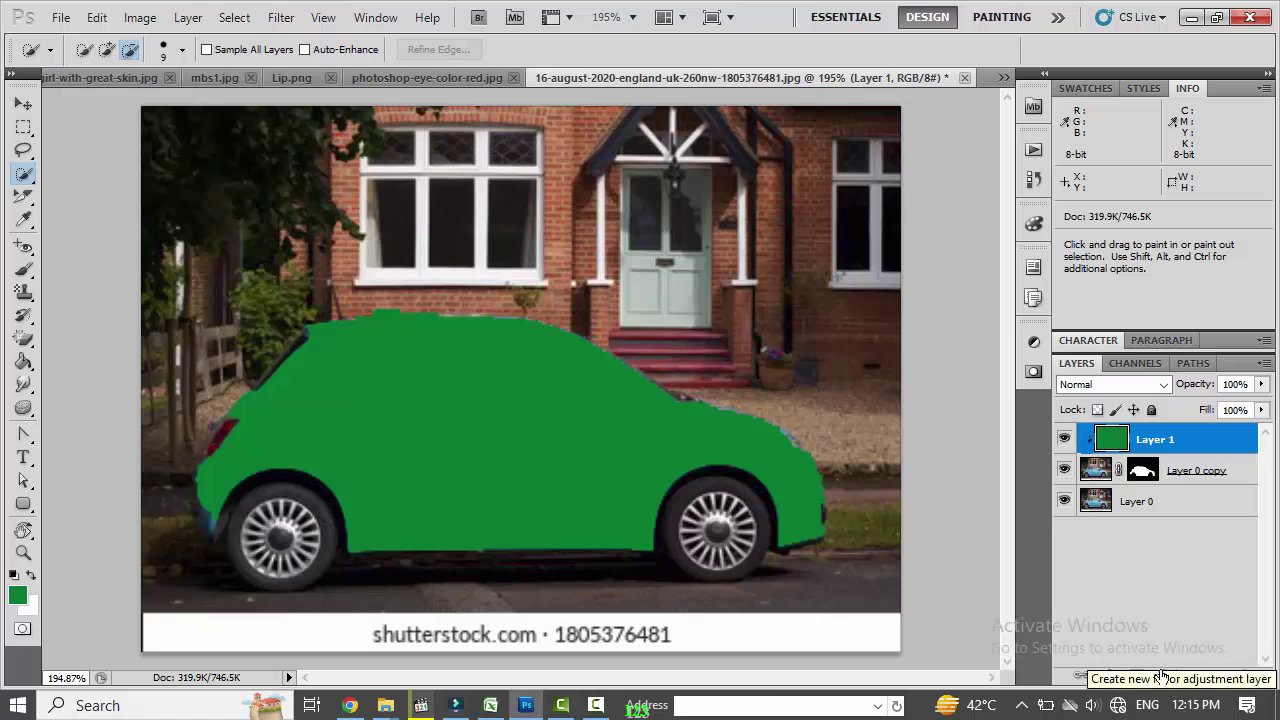
Step: Compare Hue, Saturation, Color and Luminosity blending on Layer 1, settling on Hue
{"action": "left_click", "coordinate": [1163, 384]}
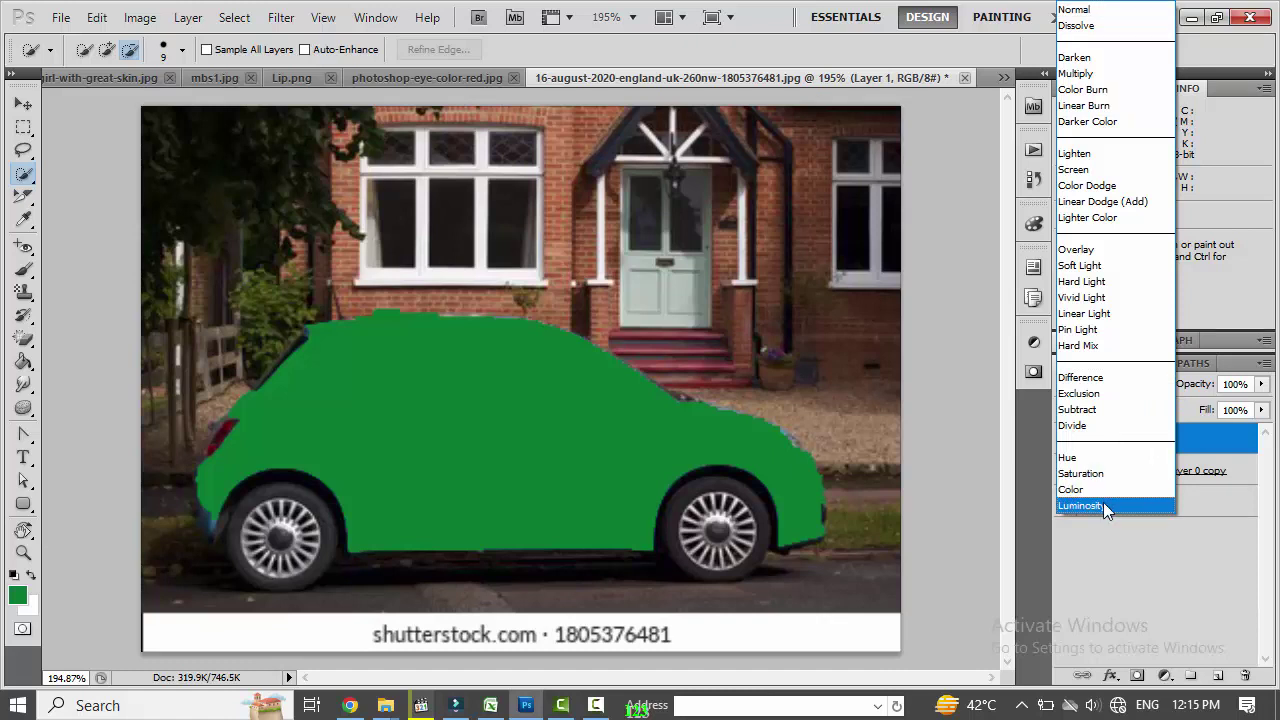
{"action": "left_click", "coordinate": [1099, 461]}
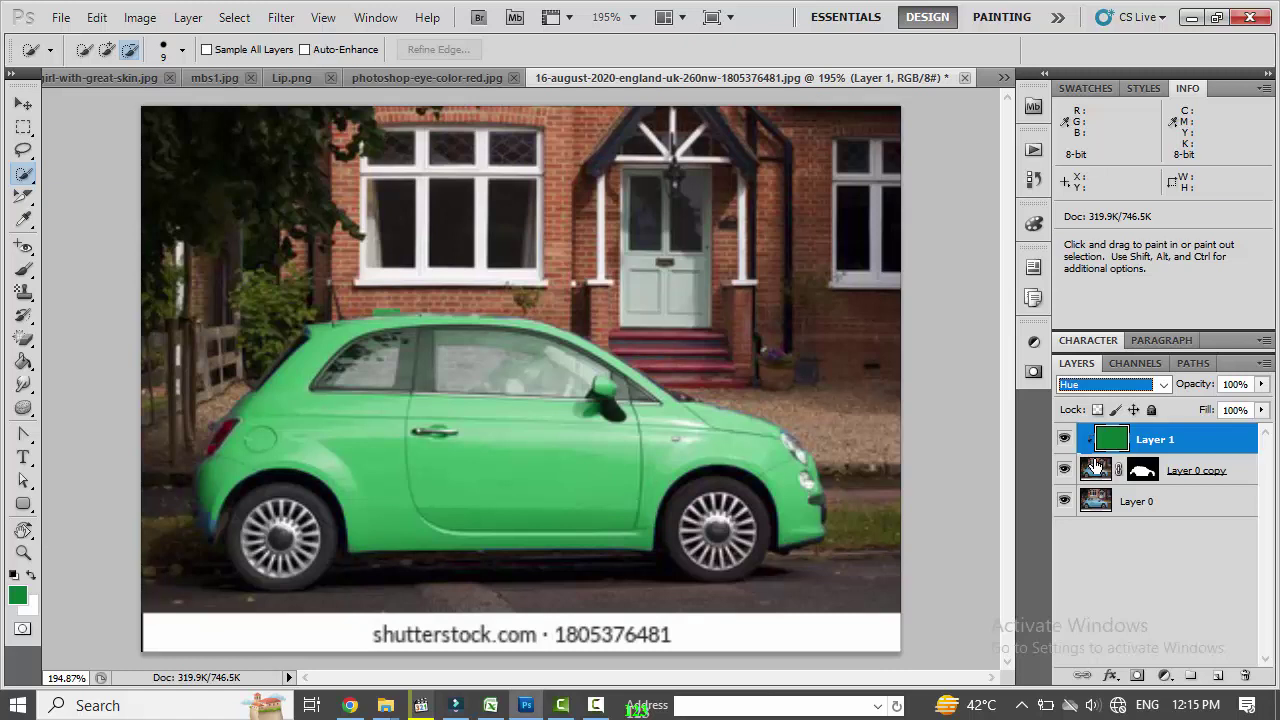
{"action": "left_click", "coordinate": [1166, 385]}
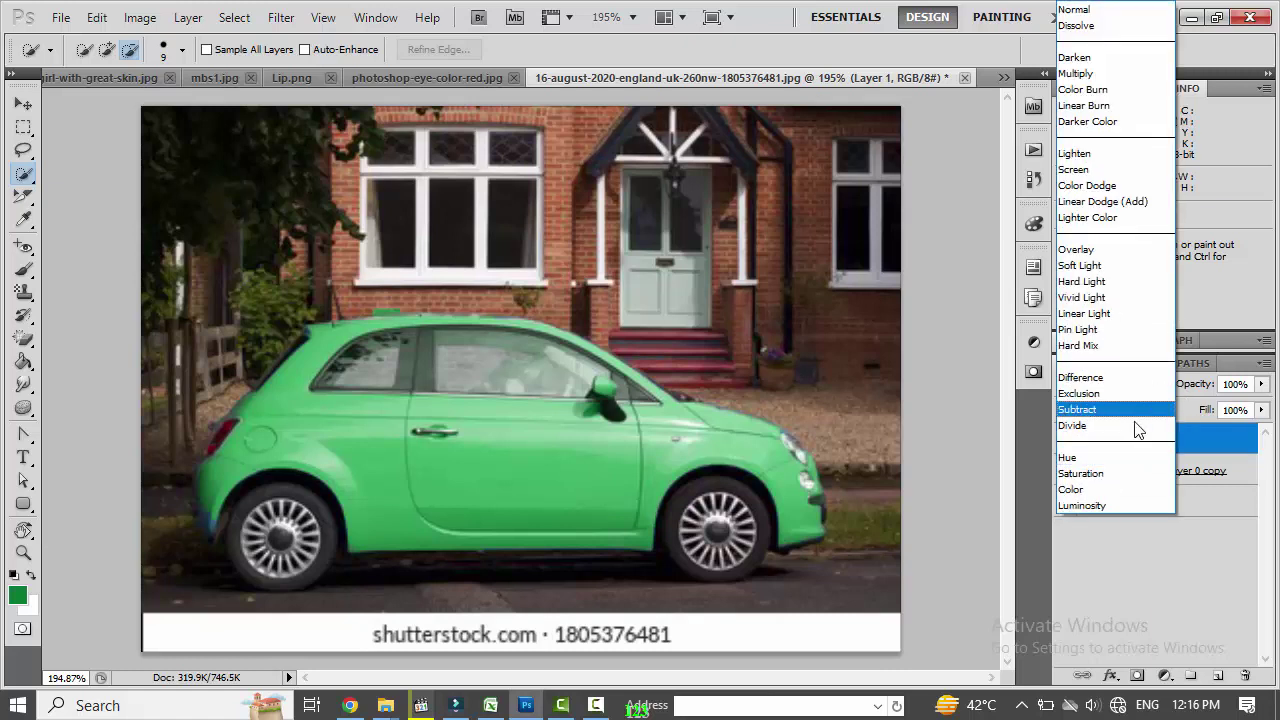
{"action": "left_click", "coordinate": [1131, 474]}
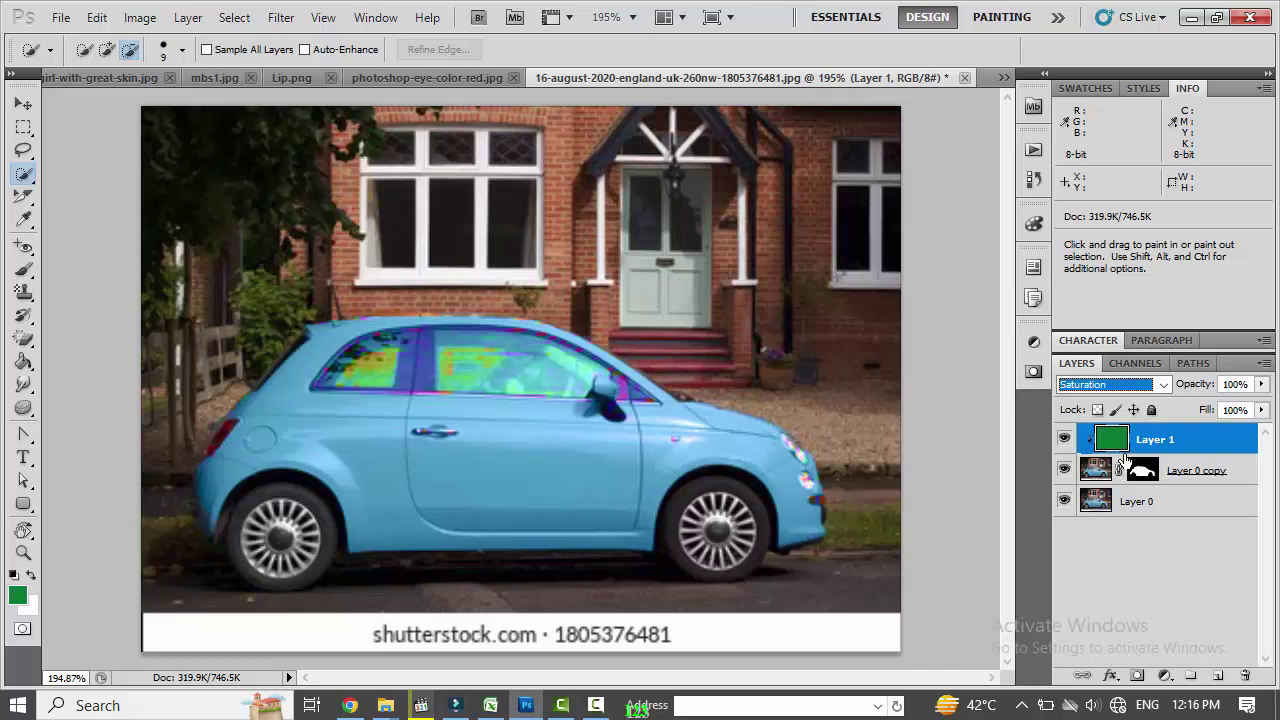
{"action": "left_click", "coordinate": [1164, 386]}
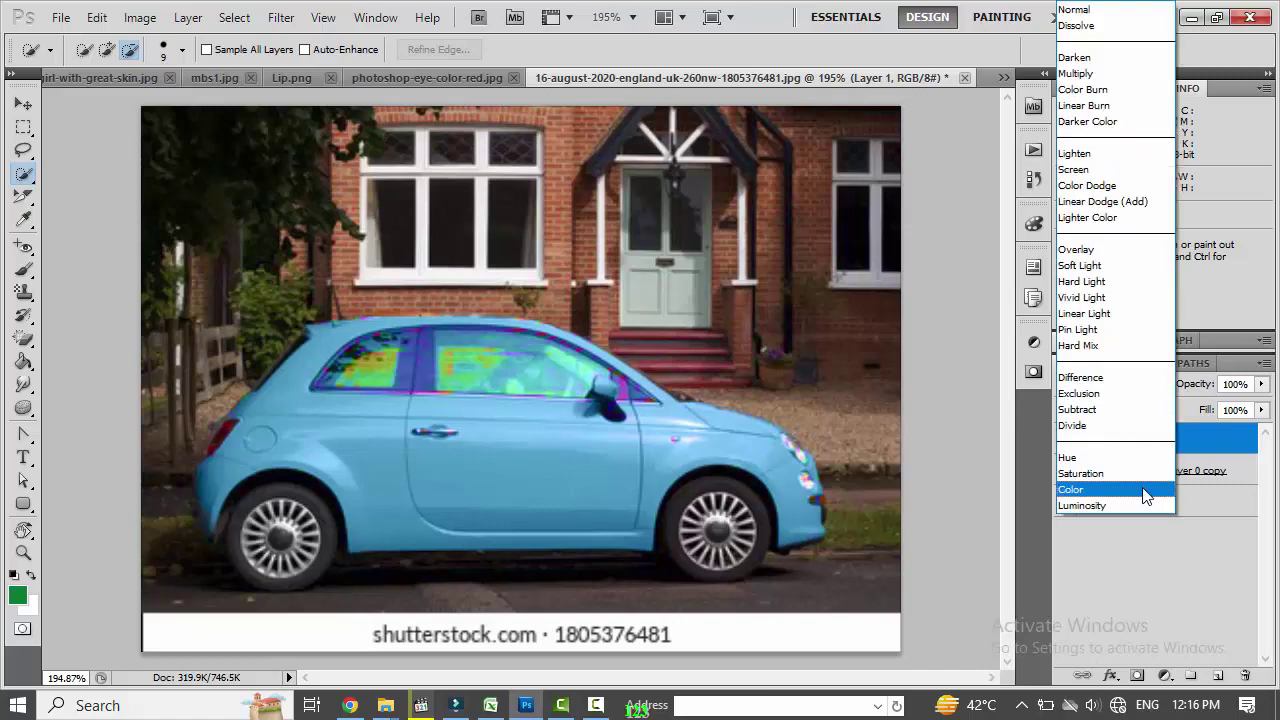
{"action": "left_click", "coordinate": [1142, 488]}
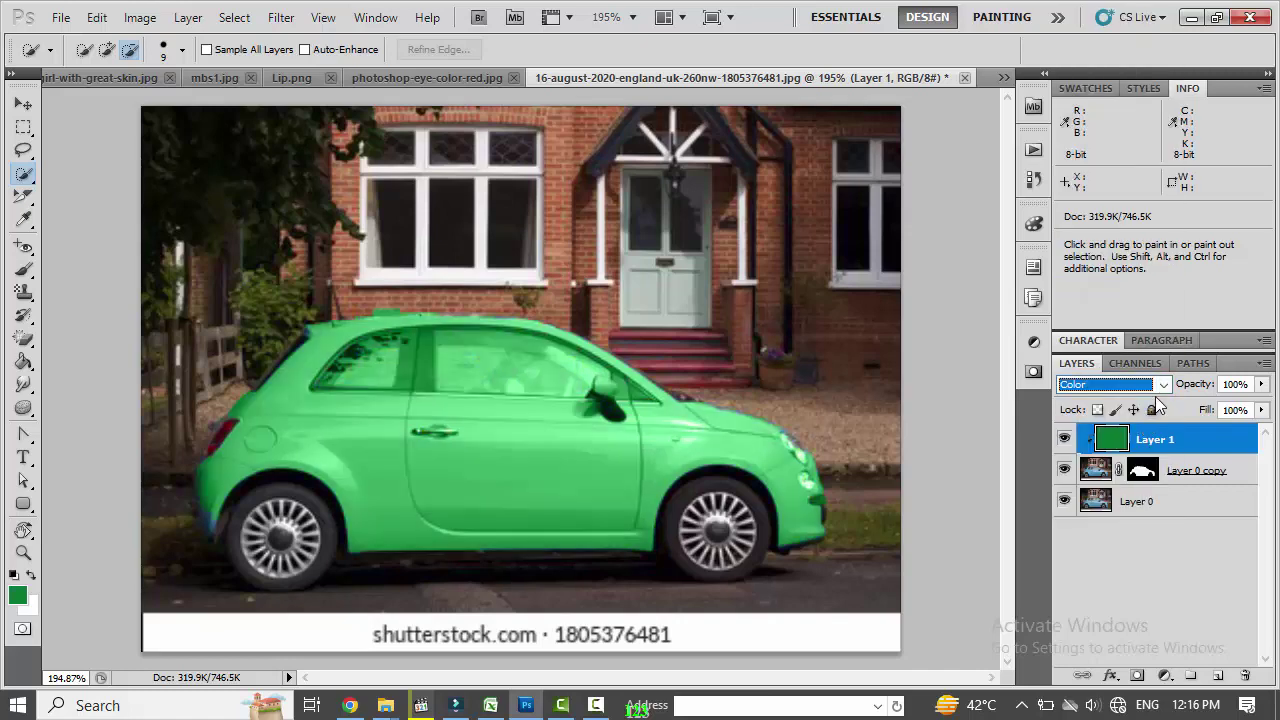
{"action": "left_click", "coordinate": [1162, 385]}
{"action": "left_click", "coordinate": [1122, 505]}
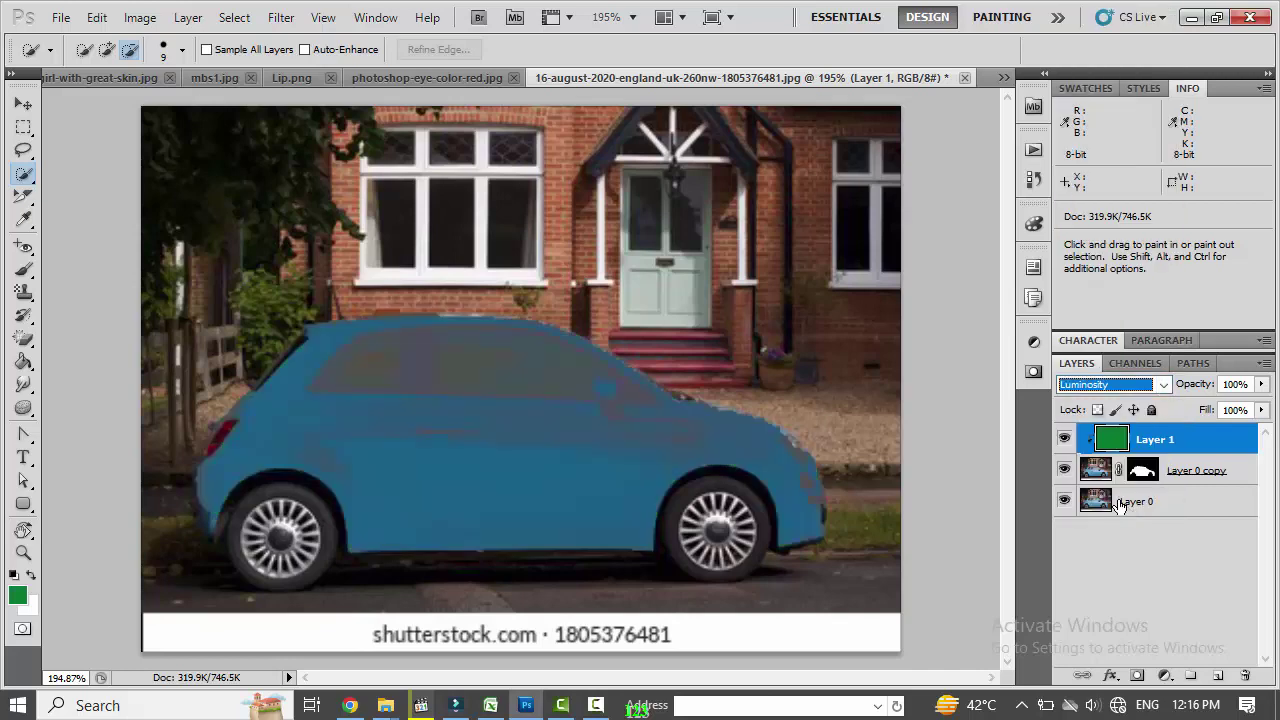
{"action": "left_click", "coordinate": [1165, 387]}
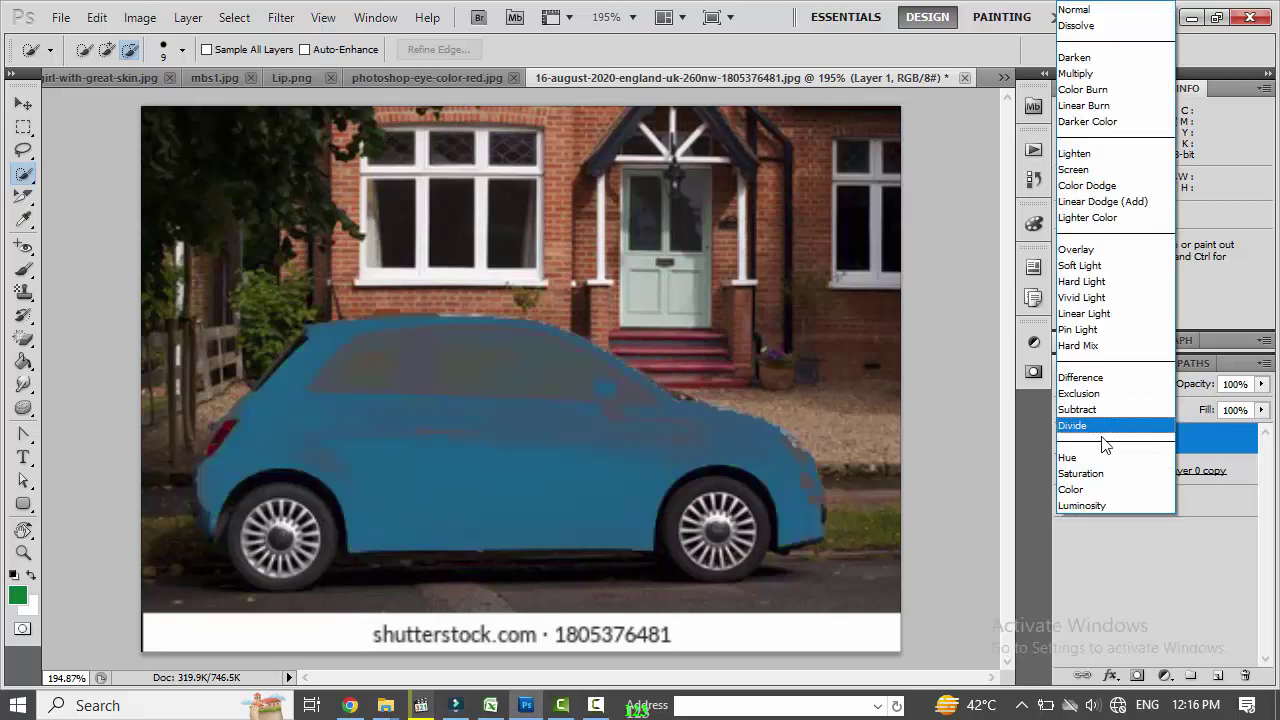
{"action": "left_click", "coordinate": [1100, 455]}
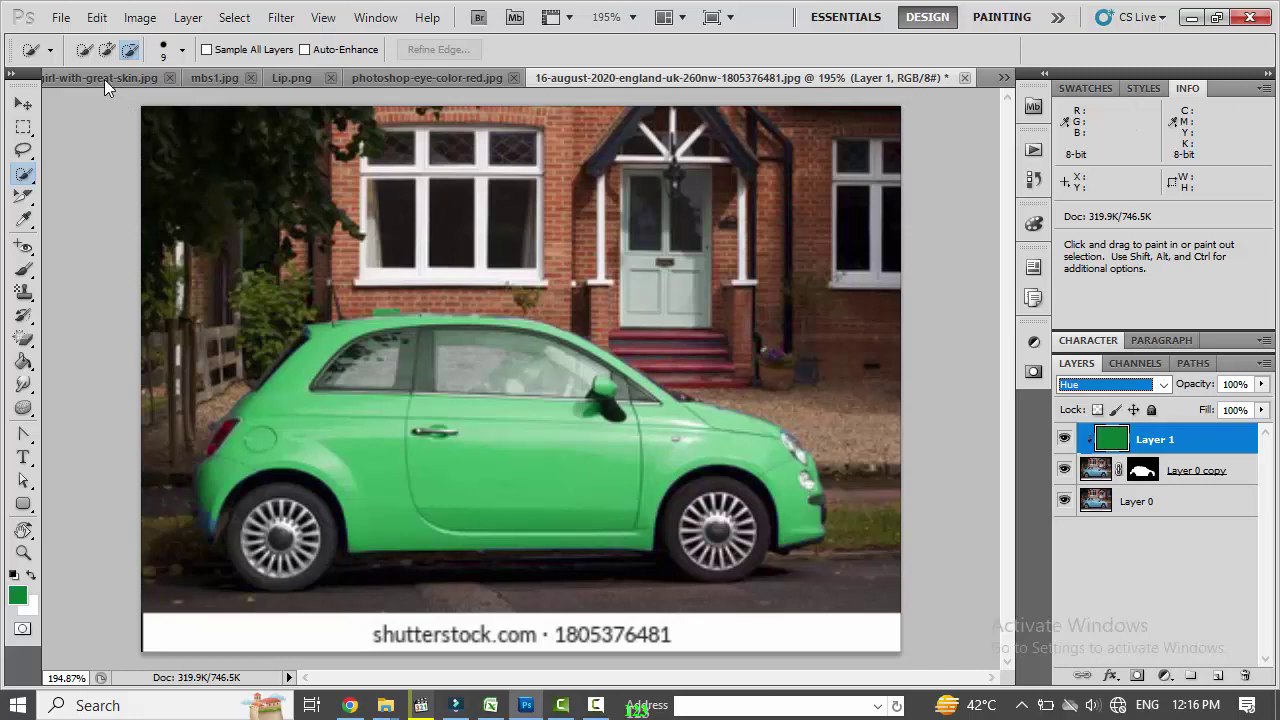
Step: Open the File menu
{"action": "left_click", "coordinate": [61, 18]}
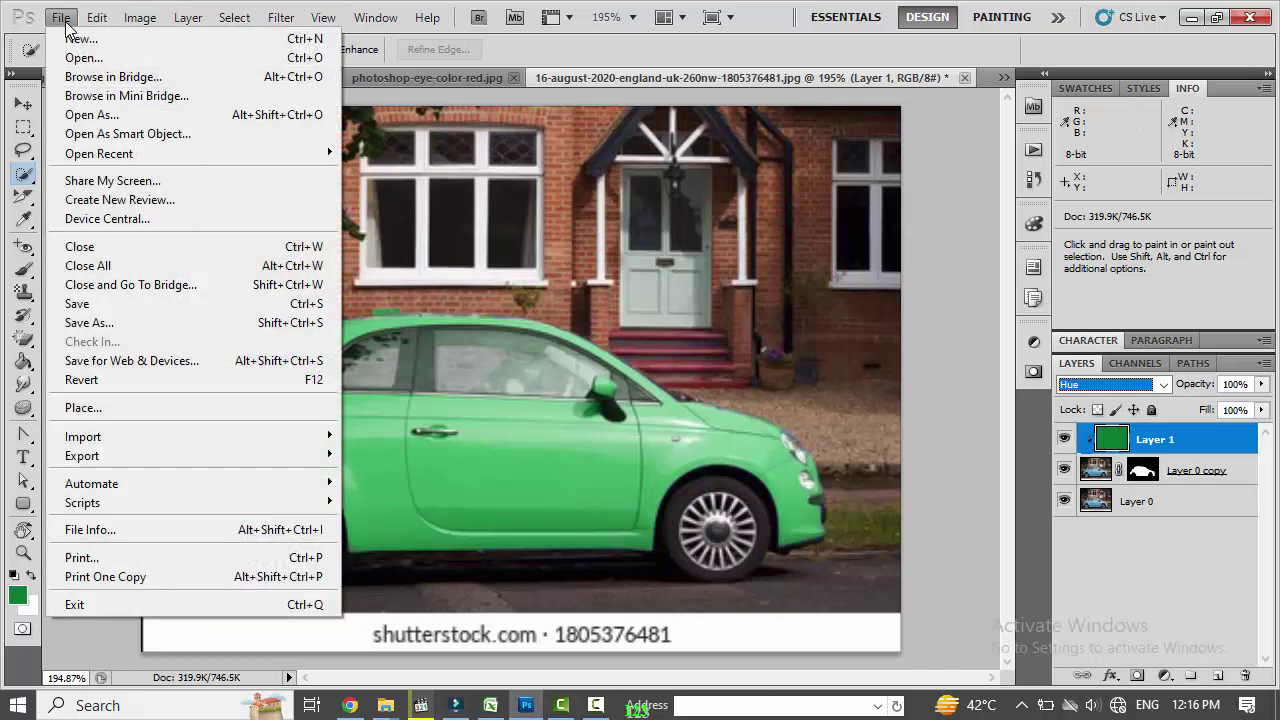